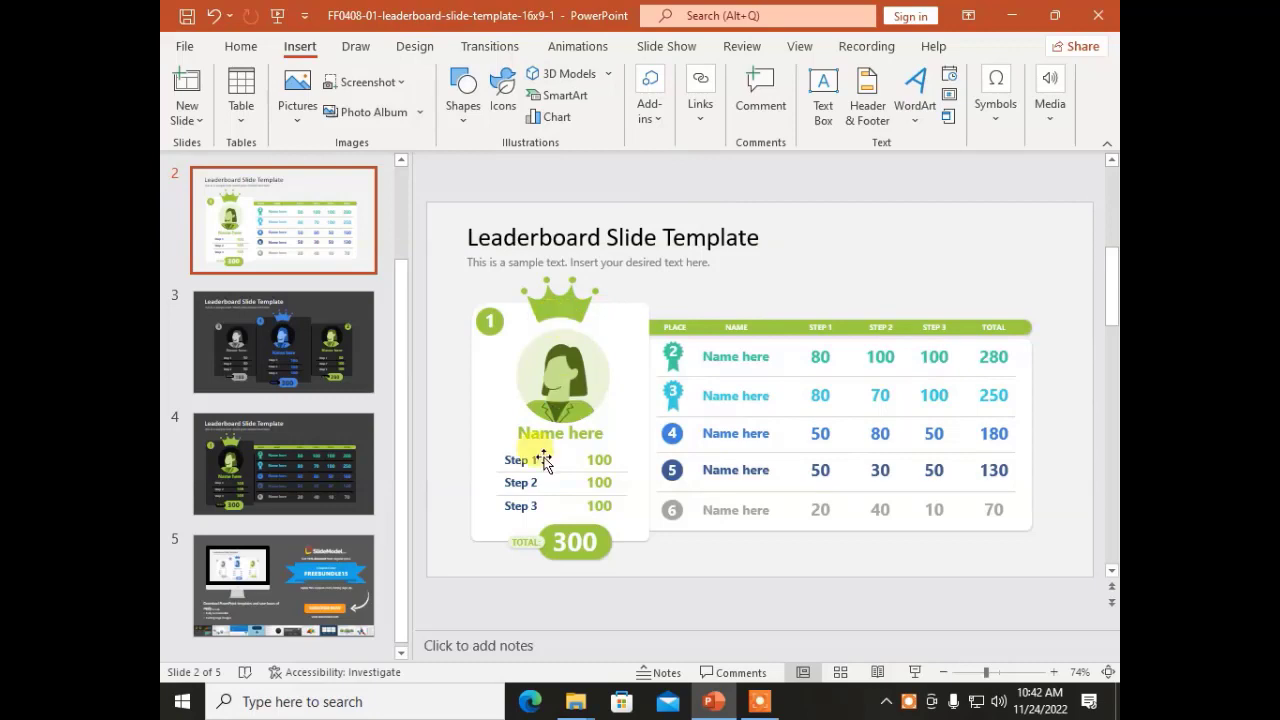
Add a slide with the slidemodel2 layout from 2_Office Theme after the last slide.
{"action": "left_click", "coordinate": [252, 349]}
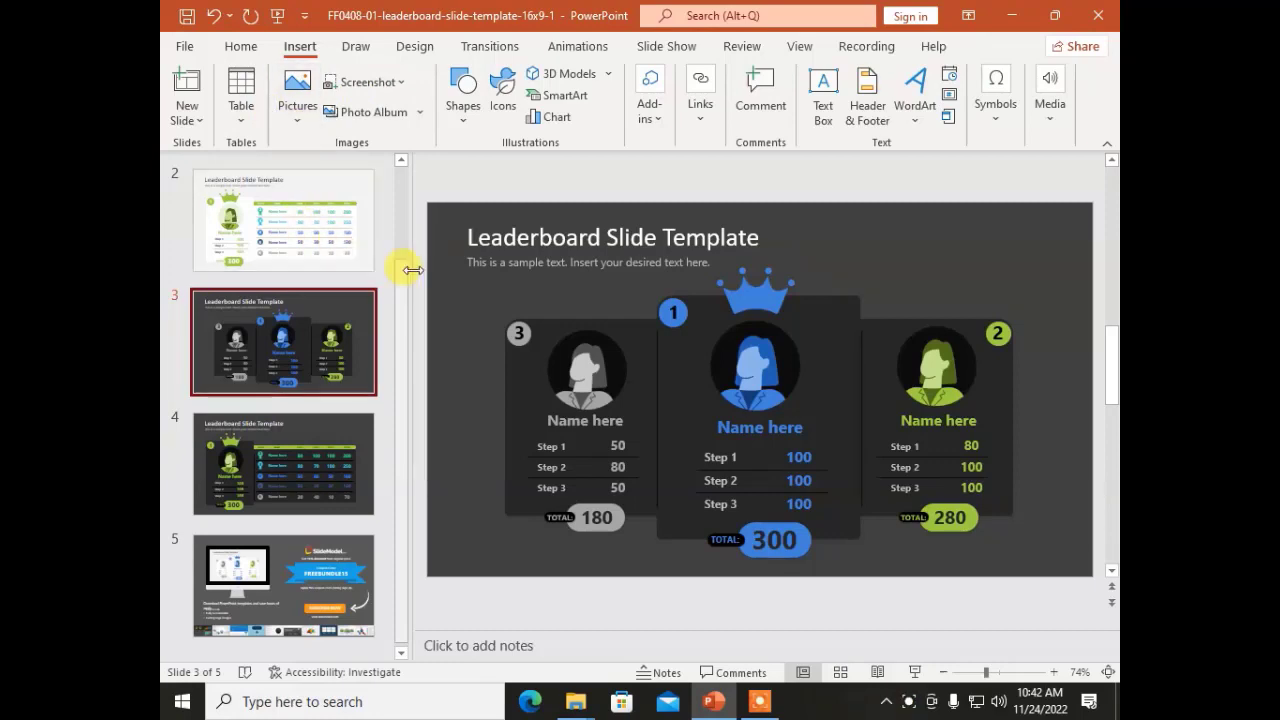
{"action": "left_click", "coordinate": [605, 388]}
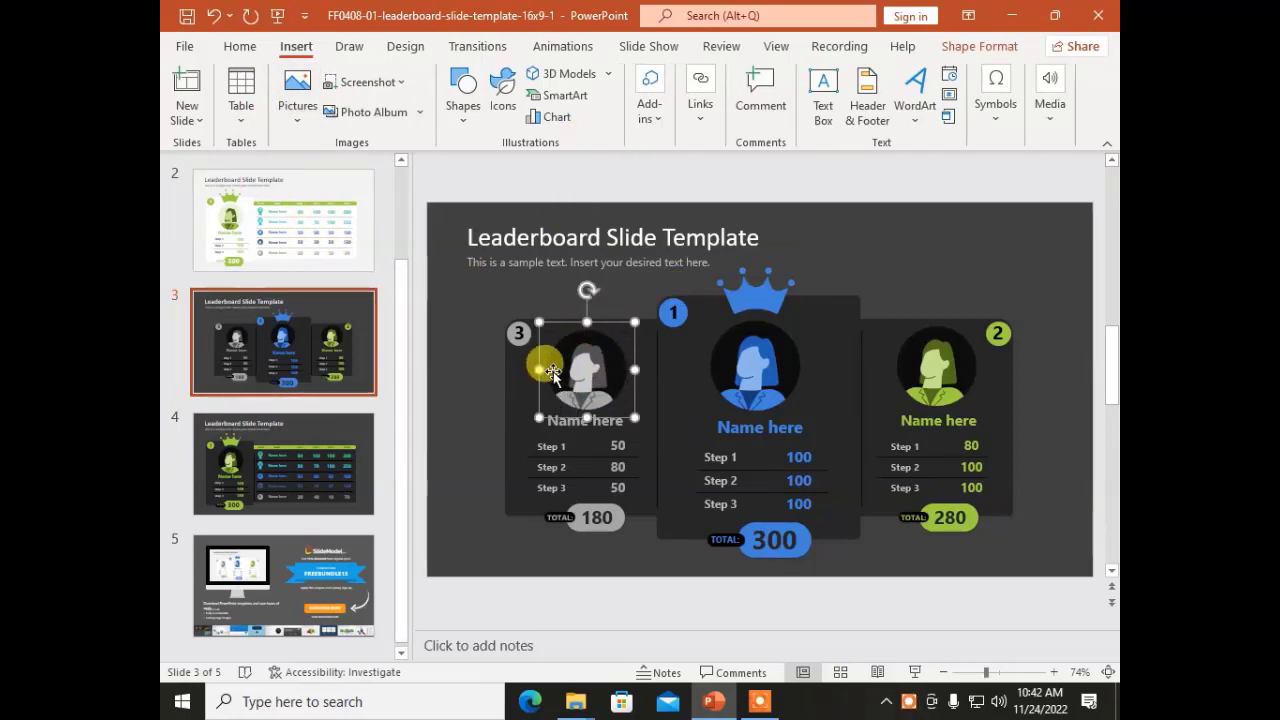
{"action": "left_click", "coordinate": [229, 601]}
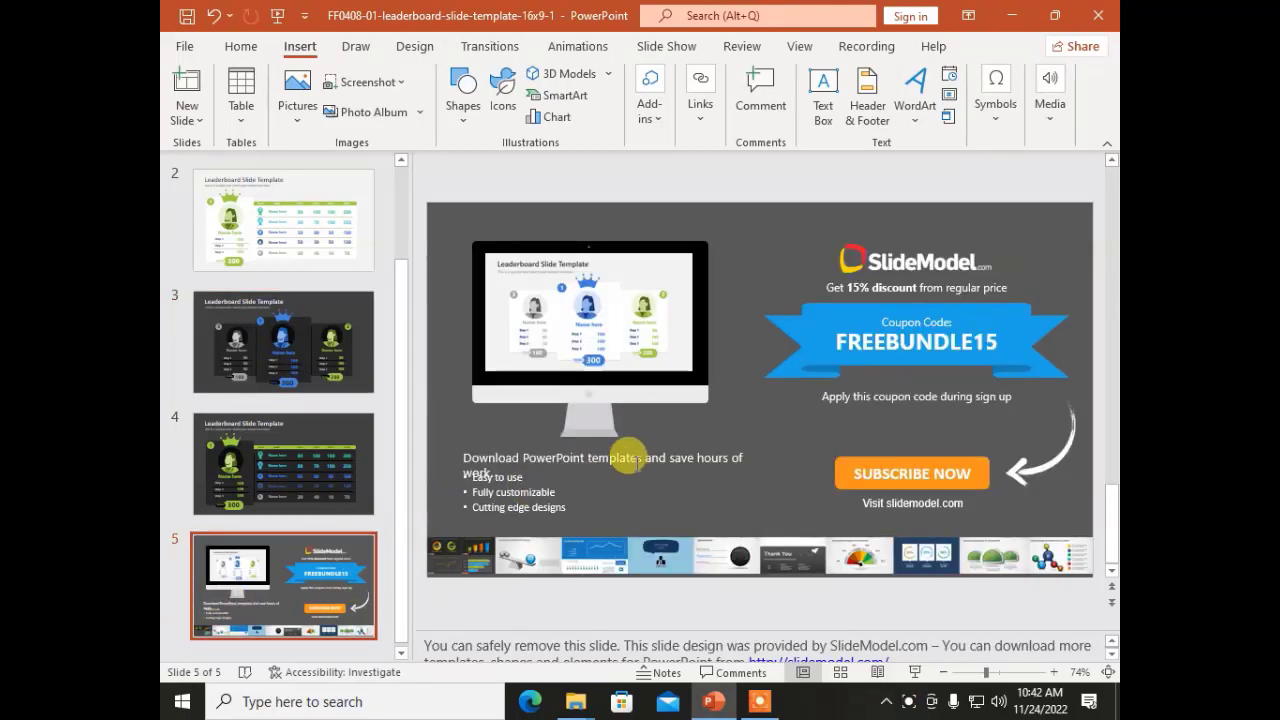
{"action": "left_click", "coordinate": [188, 120]}
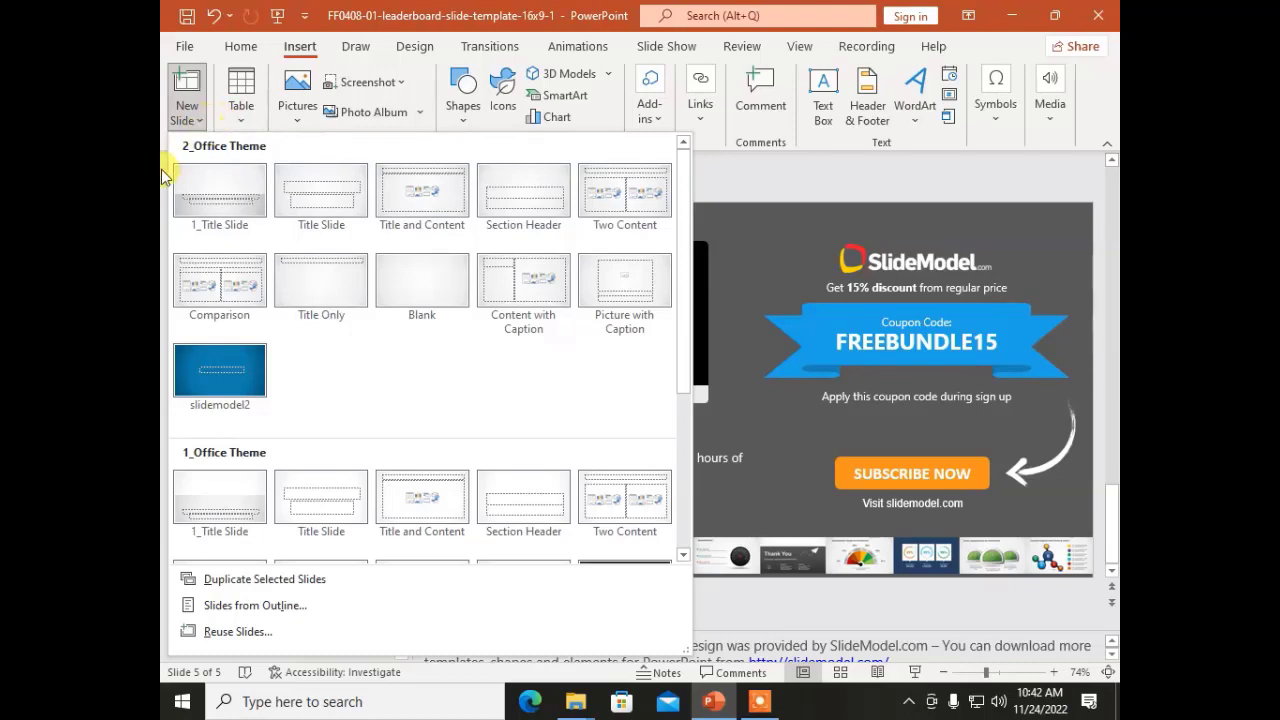
{"action": "scroll", "coordinate": [363, 355], "scroll_direction": "down", "scroll_amount": 3}
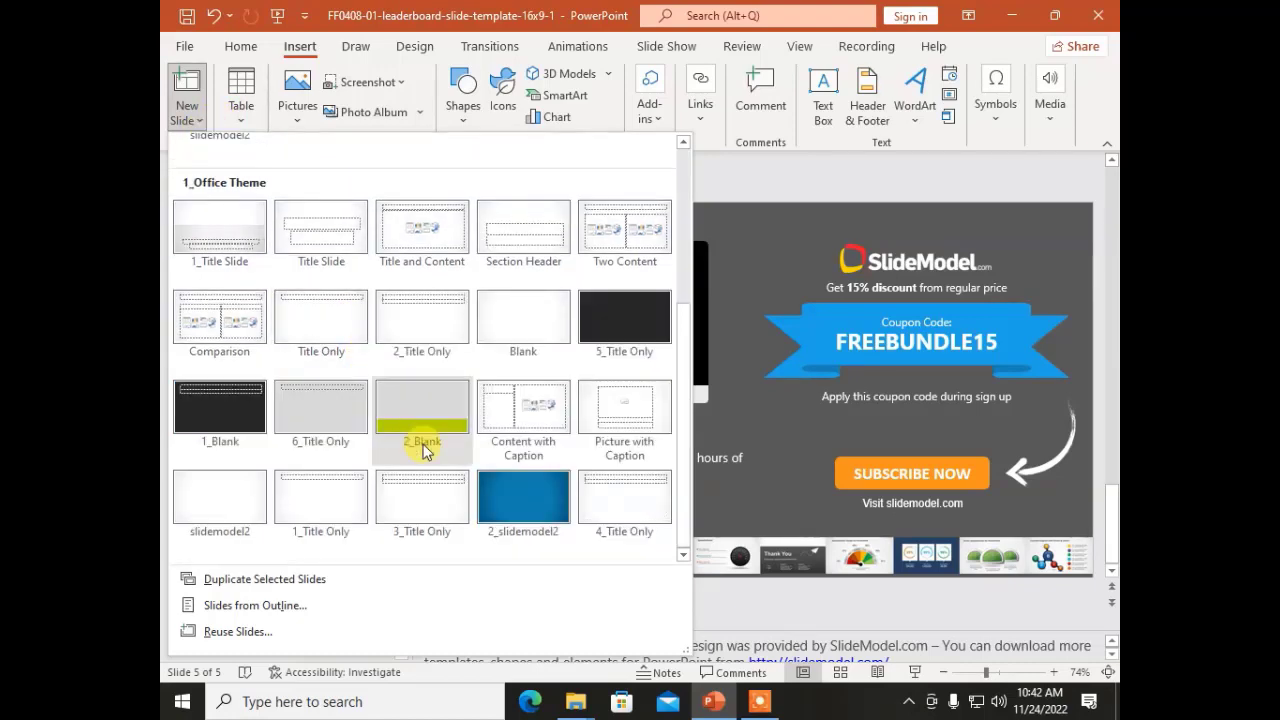
{"action": "scroll", "coordinate": [447, 404], "scroll_direction": "up", "scroll_amount": 3}
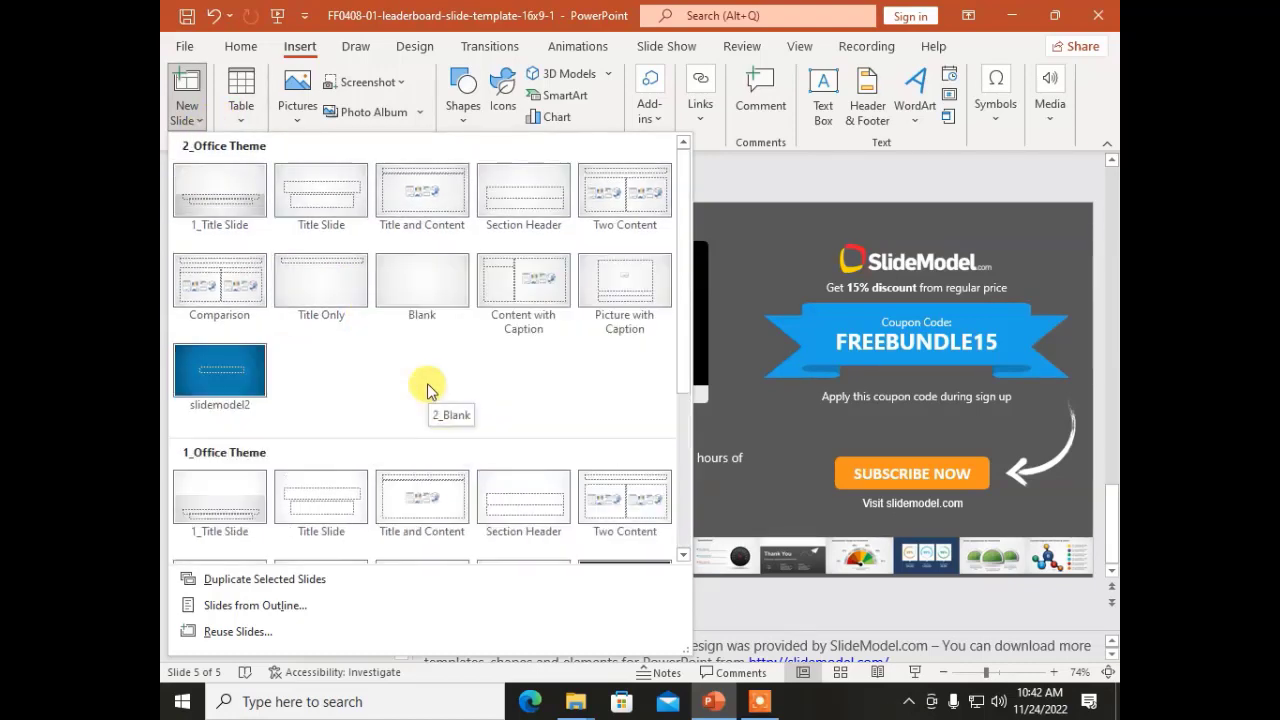
{"action": "left_click", "coordinate": [202, 378]}
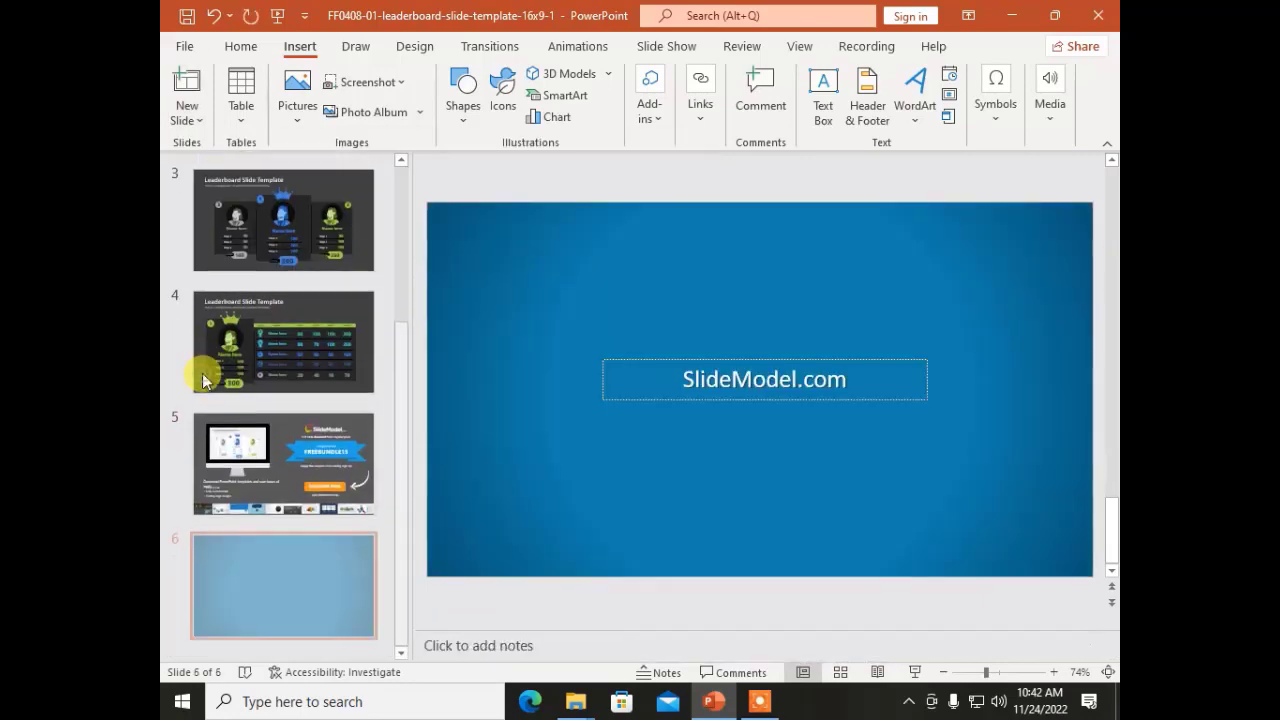
{"action": "left_click", "coordinate": [736, 377]}
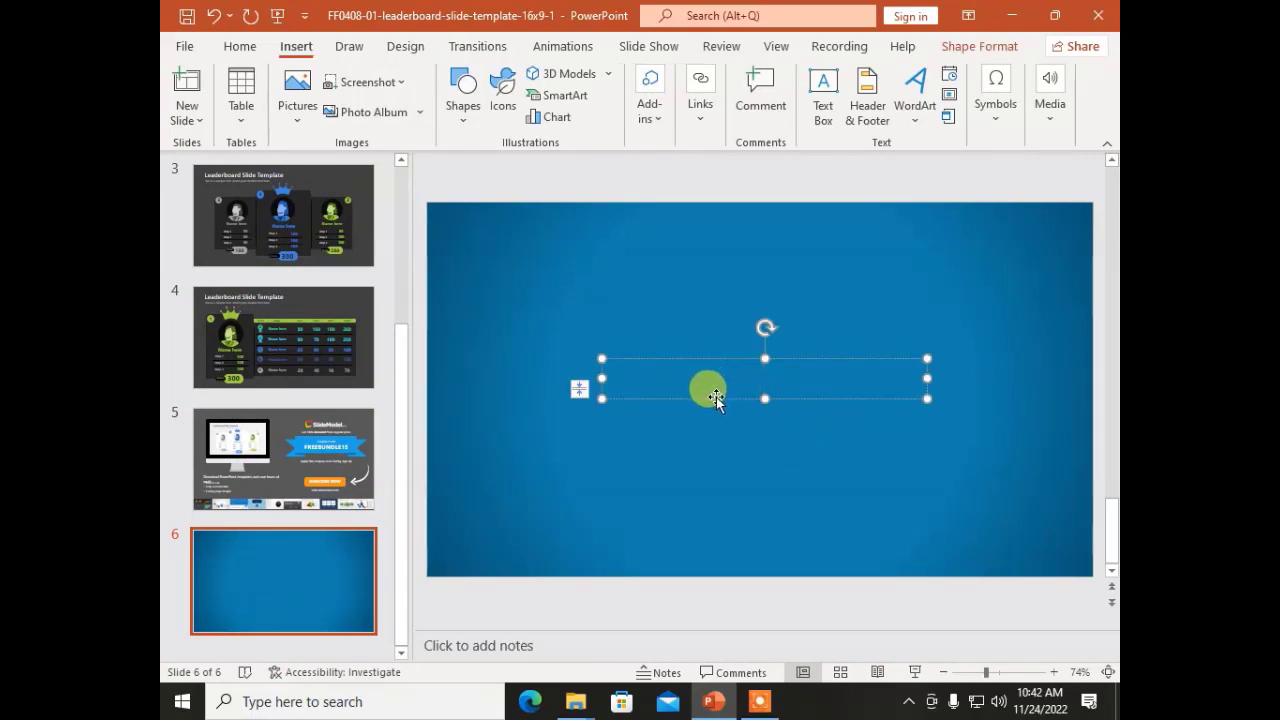
{"action": "type", "text": "Pict"}
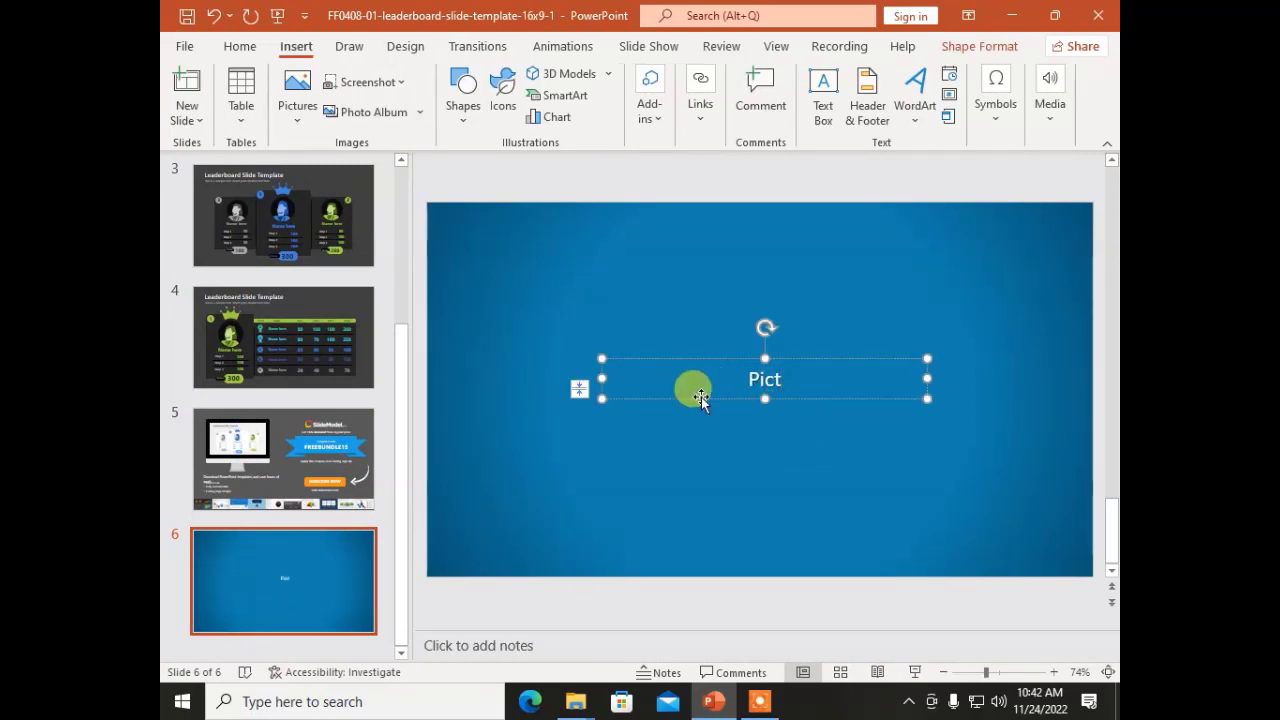
{"action": "left_click", "coordinate": [702, 358]}
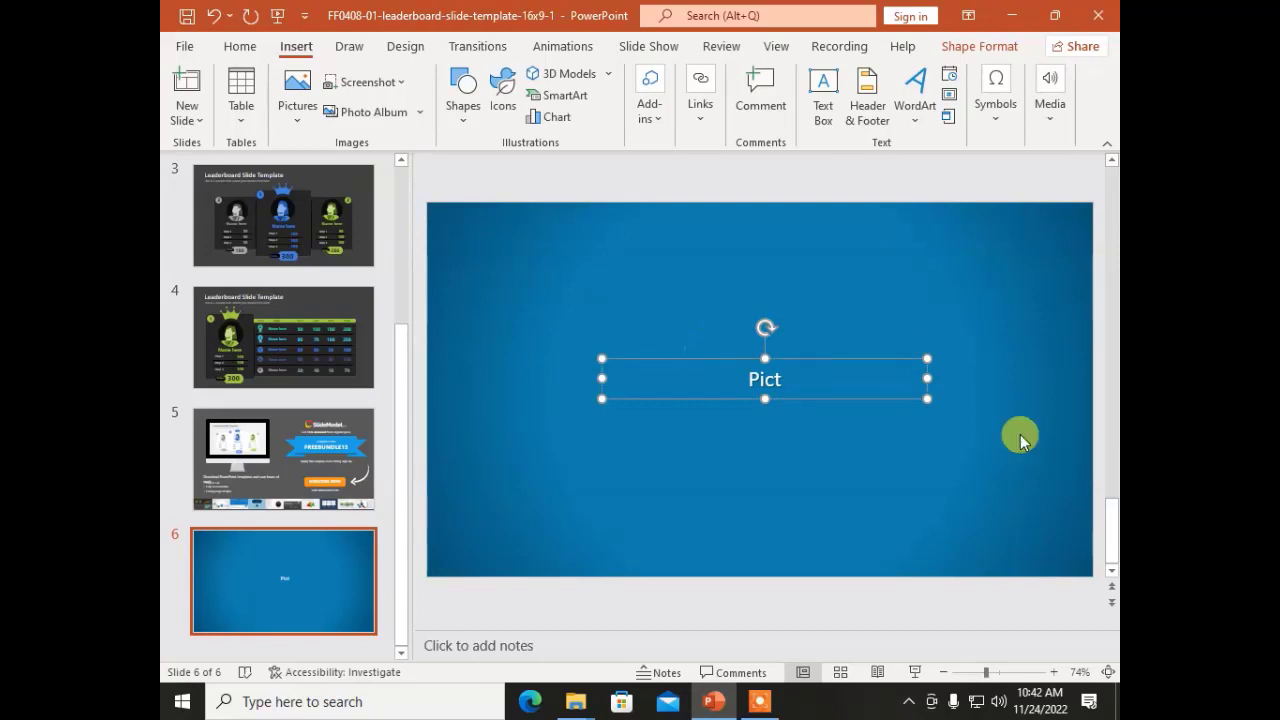
{"action": "key", "text": "ctrl+z"}
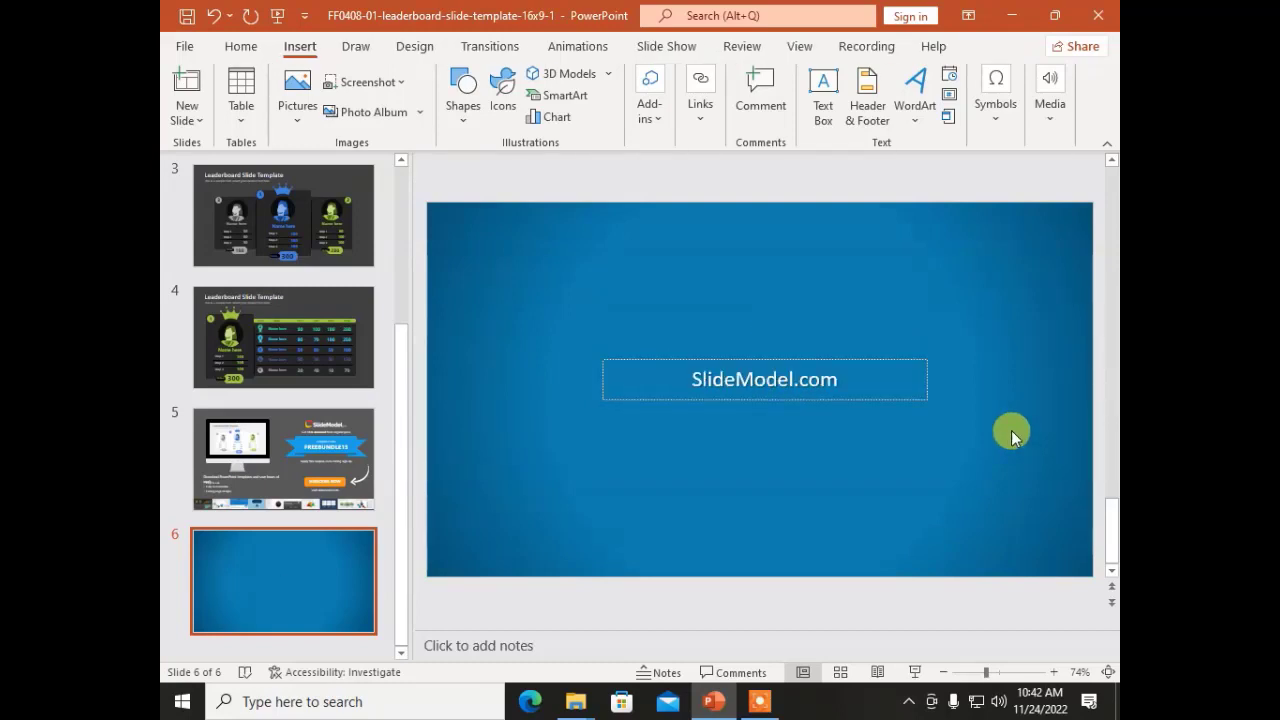
Delete the SlideModel.com text placeholder from the new slide.
{"action": "left_click", "coordinate": [694, 358]}
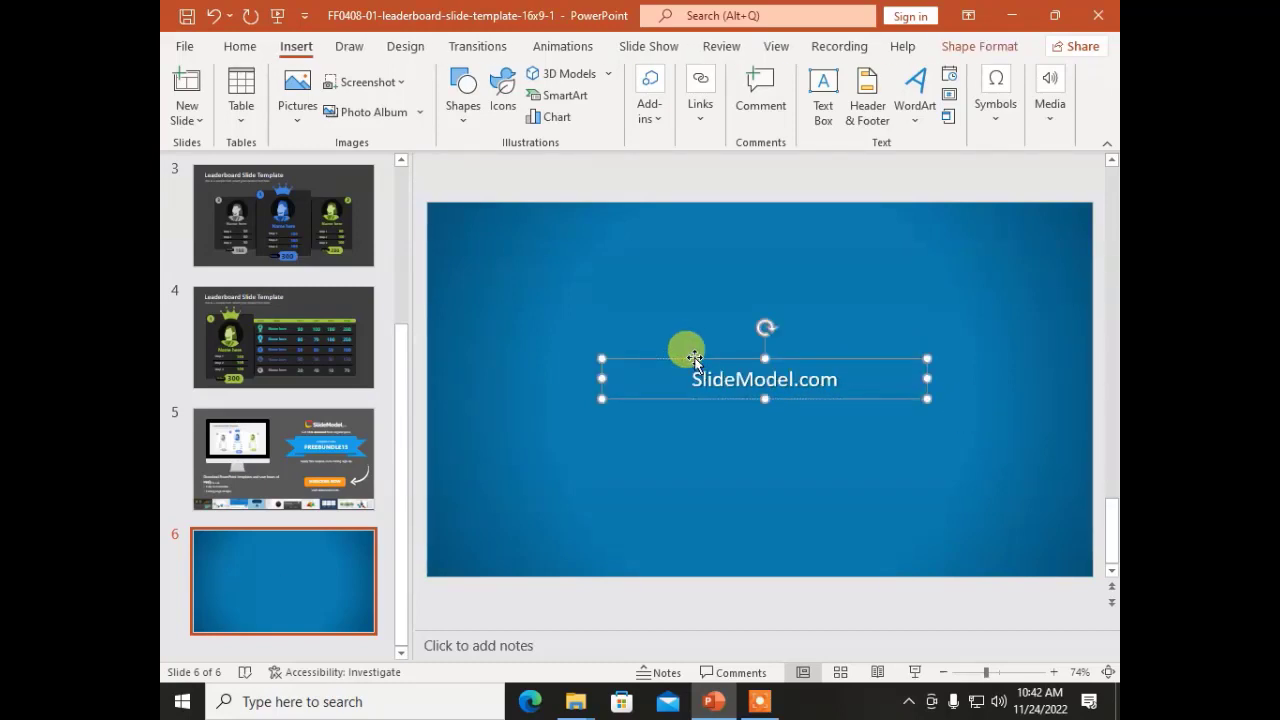
{"action": "key", "text": "Delete"}
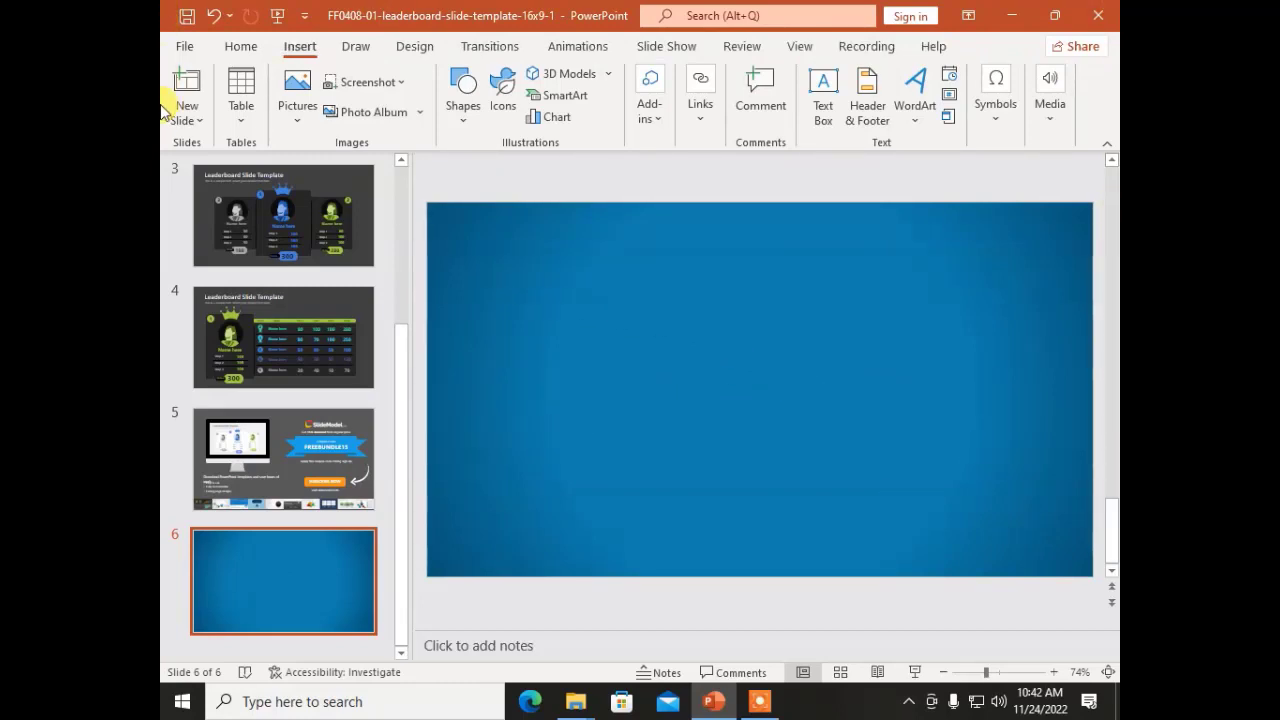
{"action": "left_click", "coordinate": [204, 120]}
{"action": "left_click", "coordinate": [204, 120]}
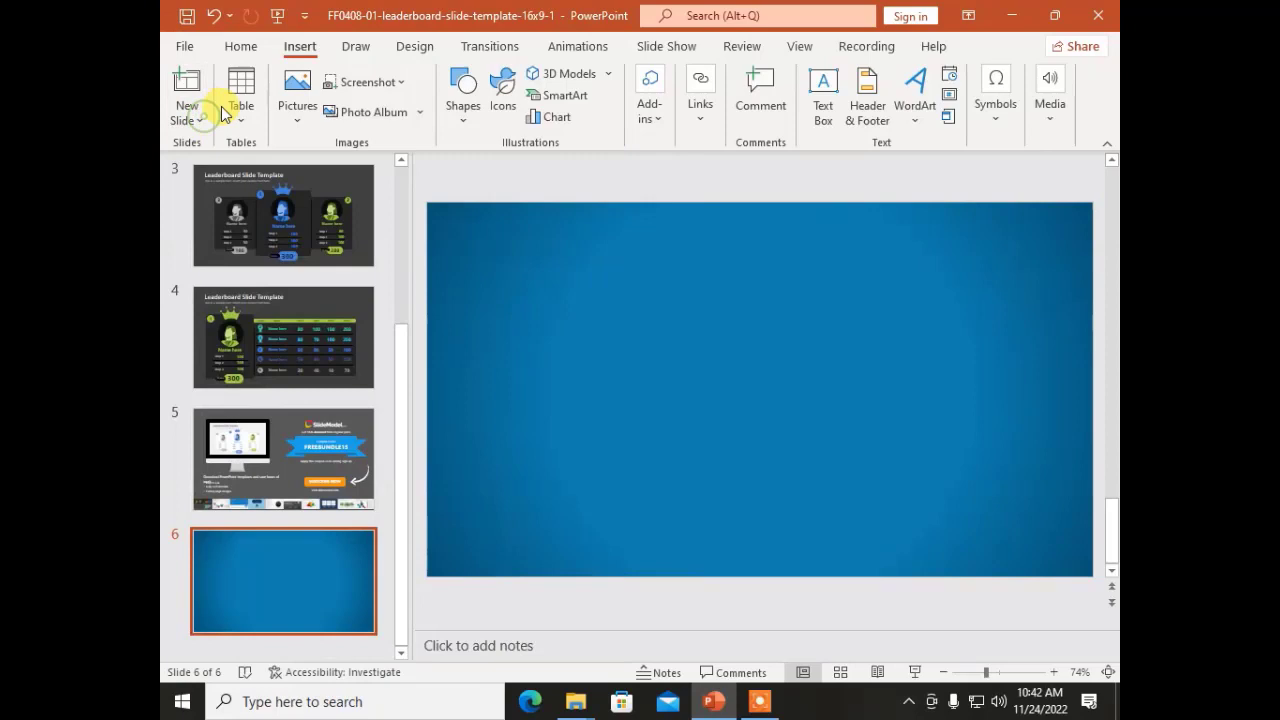
Insert a table with four columns and five rows, centred on the slide and enlarged to nearly fill it.
{"action": "left_click", "coordinate": [243, 125]}
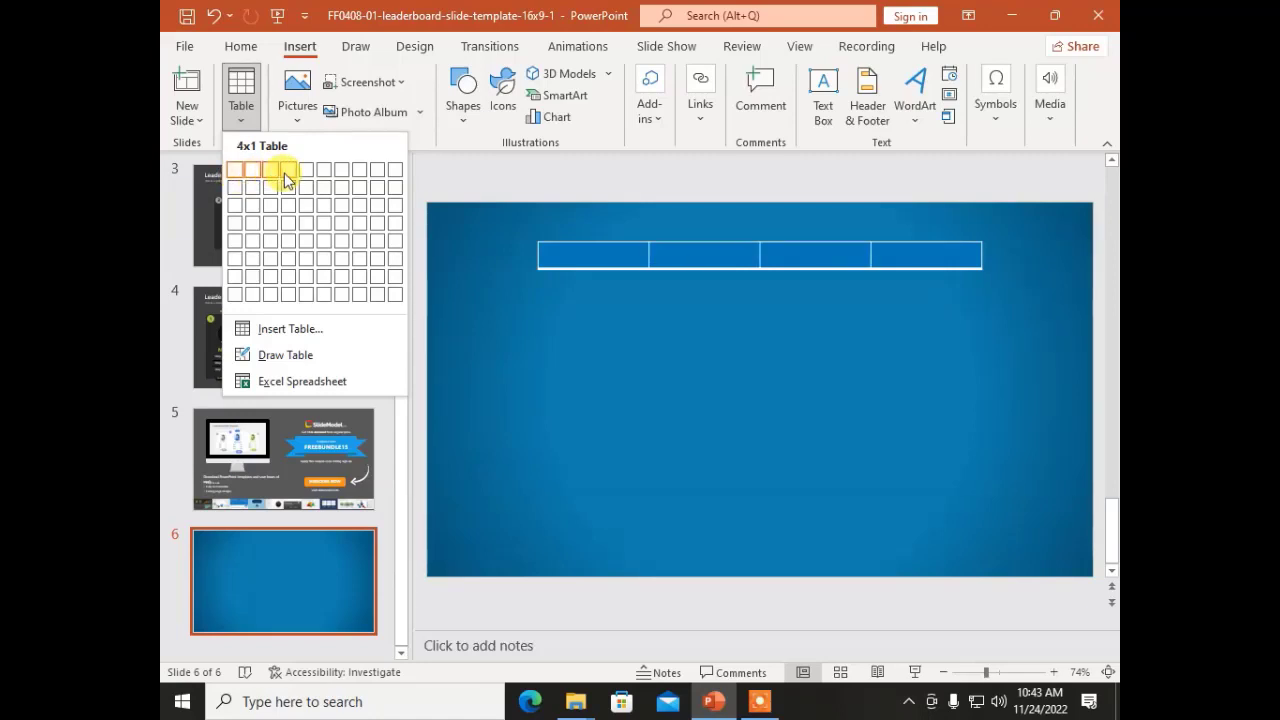
{"action": "left_click", "coordinate": [292, 246]}
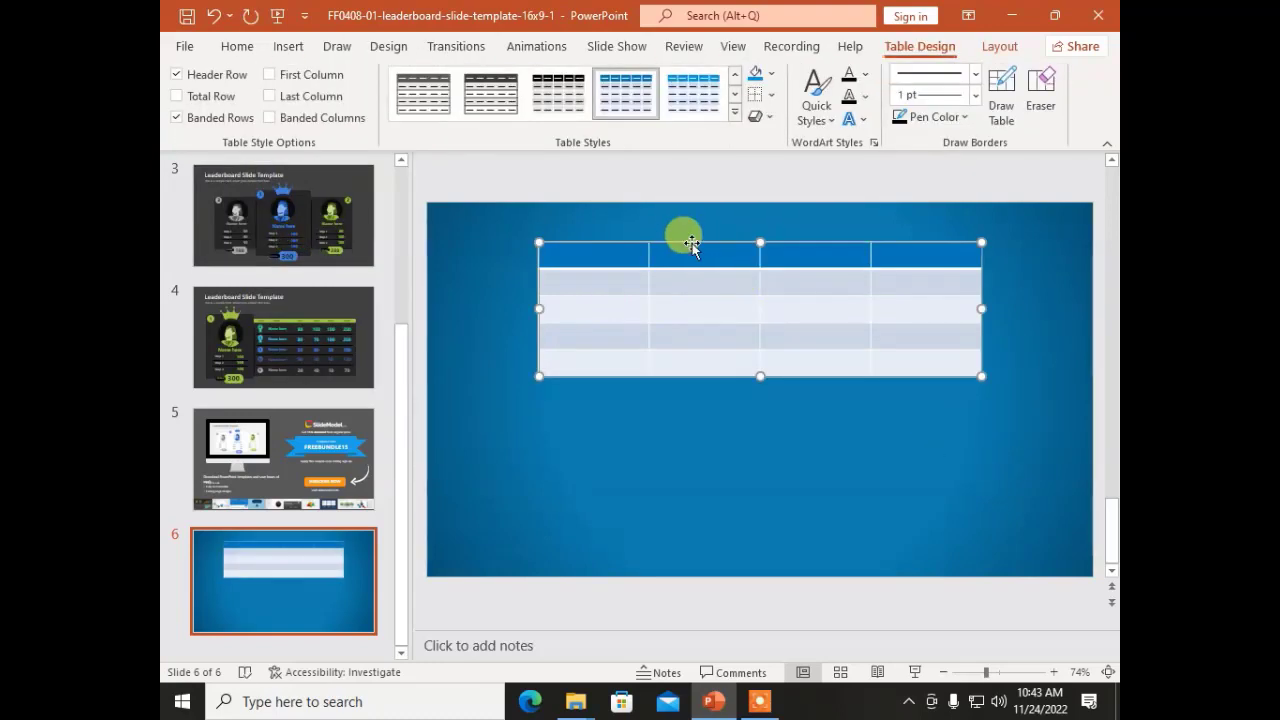
{"action": "left_click_drag", "start_coordinate": [685, 244], "coordinate": [685, 325]}
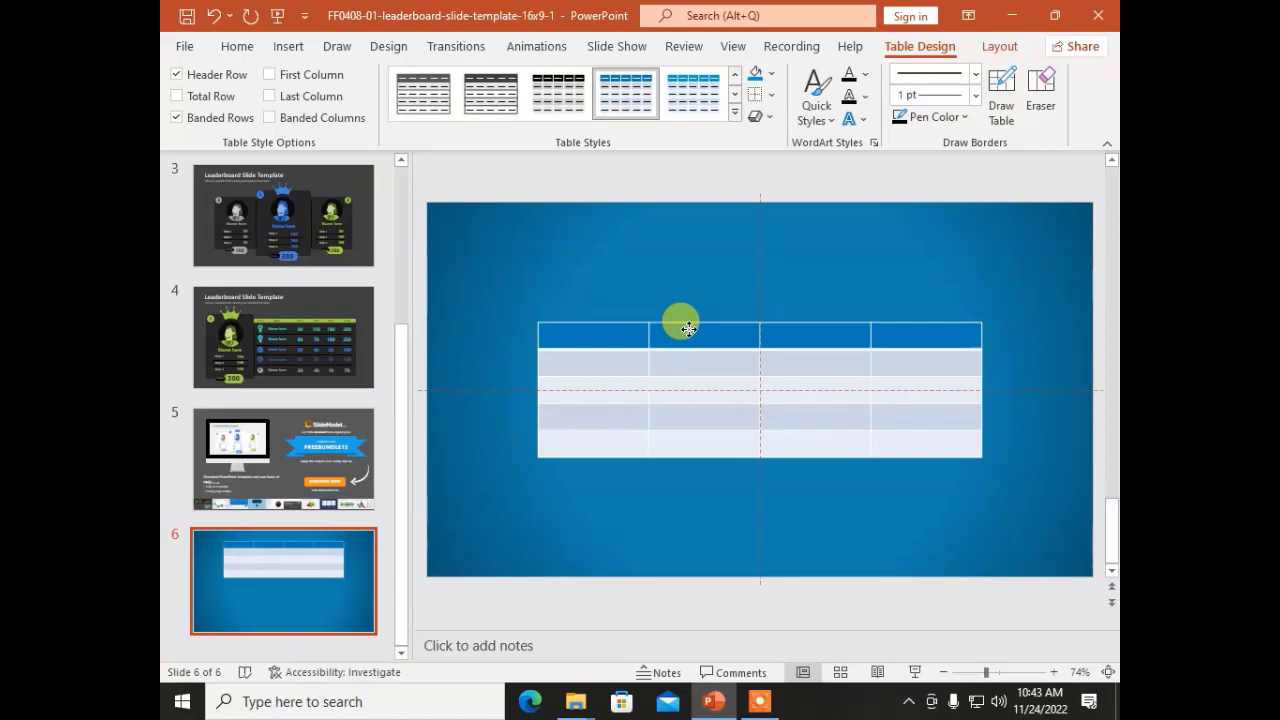
{"action": "left_click_drag", "start_coordinate": [983, 458], "coordinate": [1056, 524]}
{"action": "left_click_drag", "start_coordinate": [536, 327], "coordinate": [466, 236]}
Fill the header row of the table on slide 6 with Rollno, Name, Fname and Class.
{"action": "left_click", "coordinate": [306, 337]}
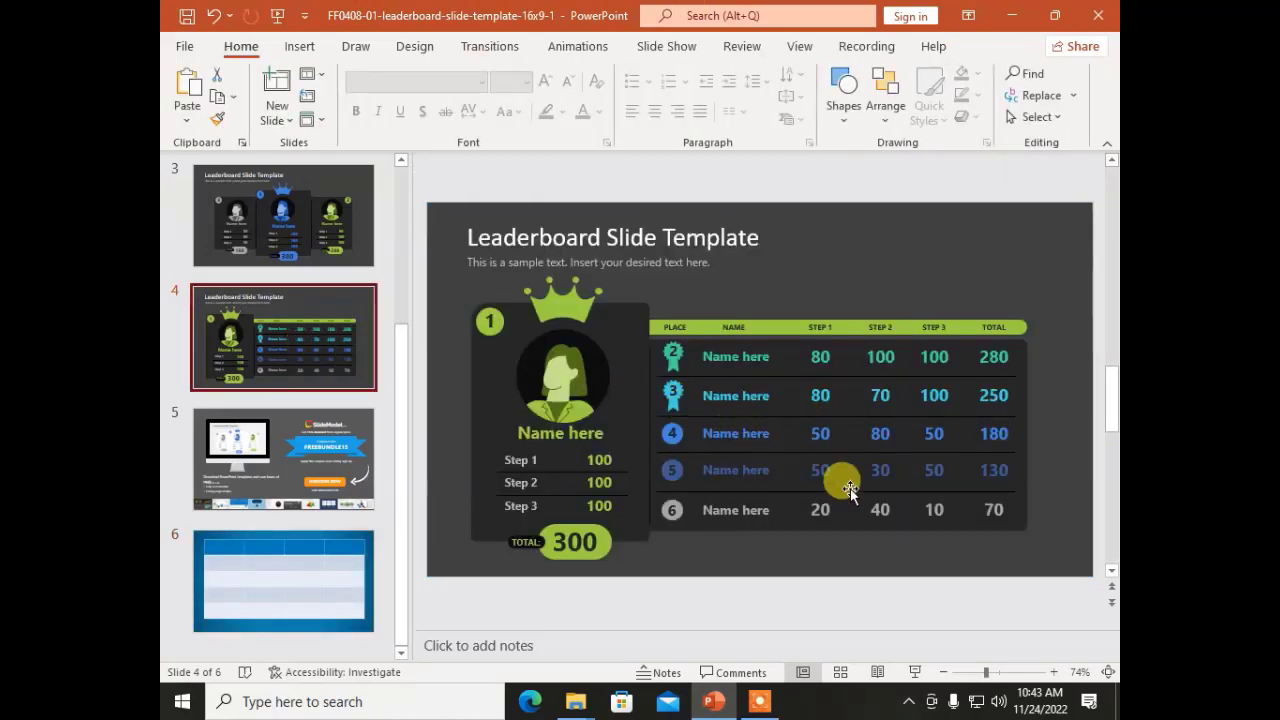
{"action": "left_click", "coordinate": [288, 576]}
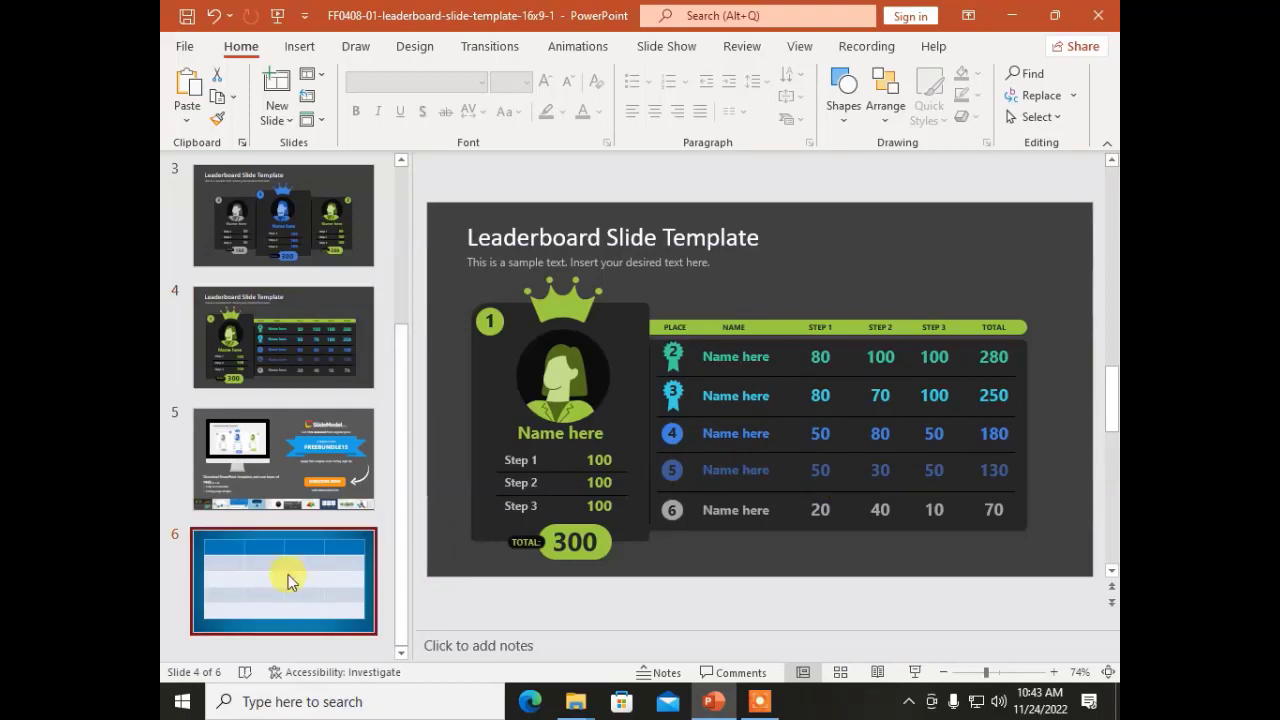
{"action": "left_click", "coordinate": [517, 266]}
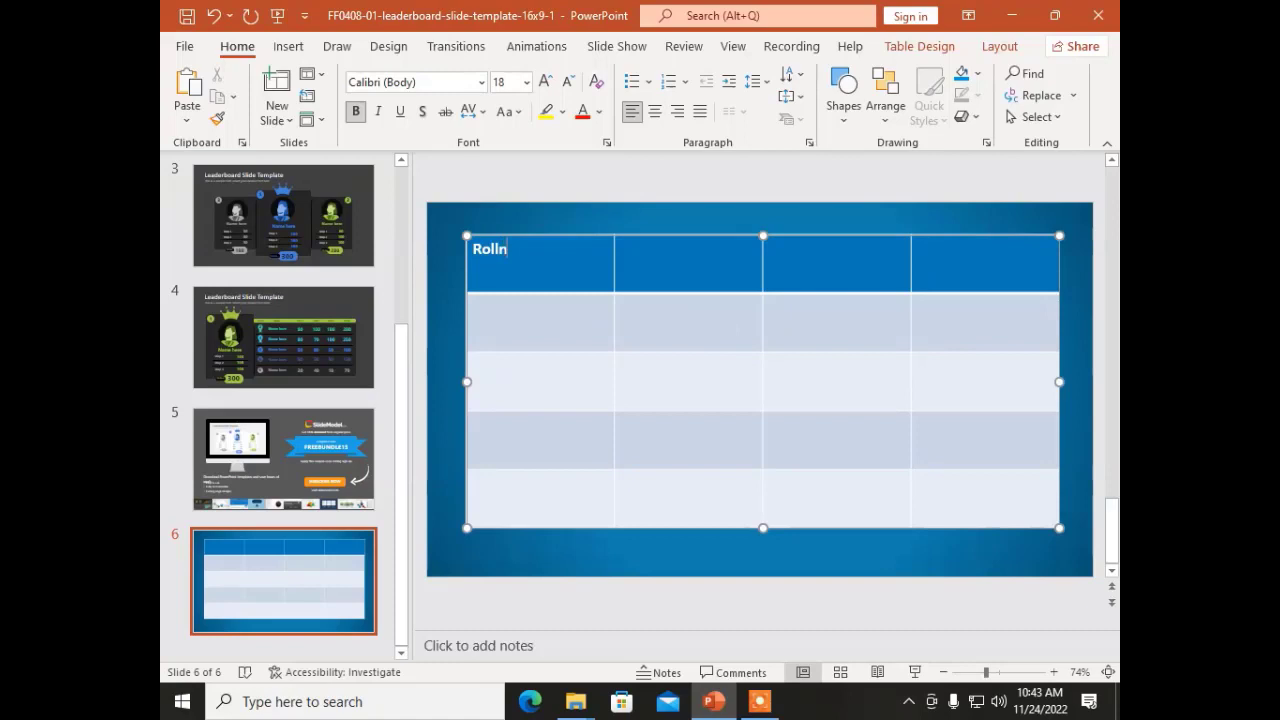
{"action": "type", "text": "Na"}
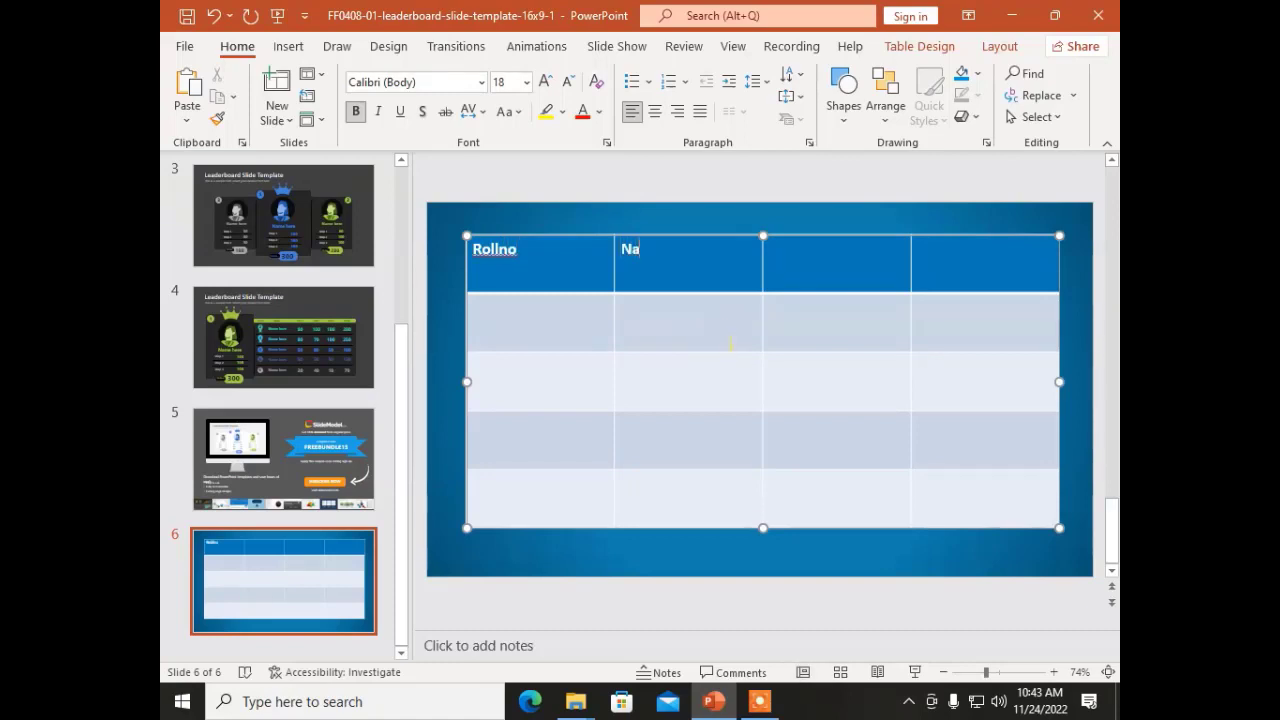
{"action": "type", "text": "meFname"}
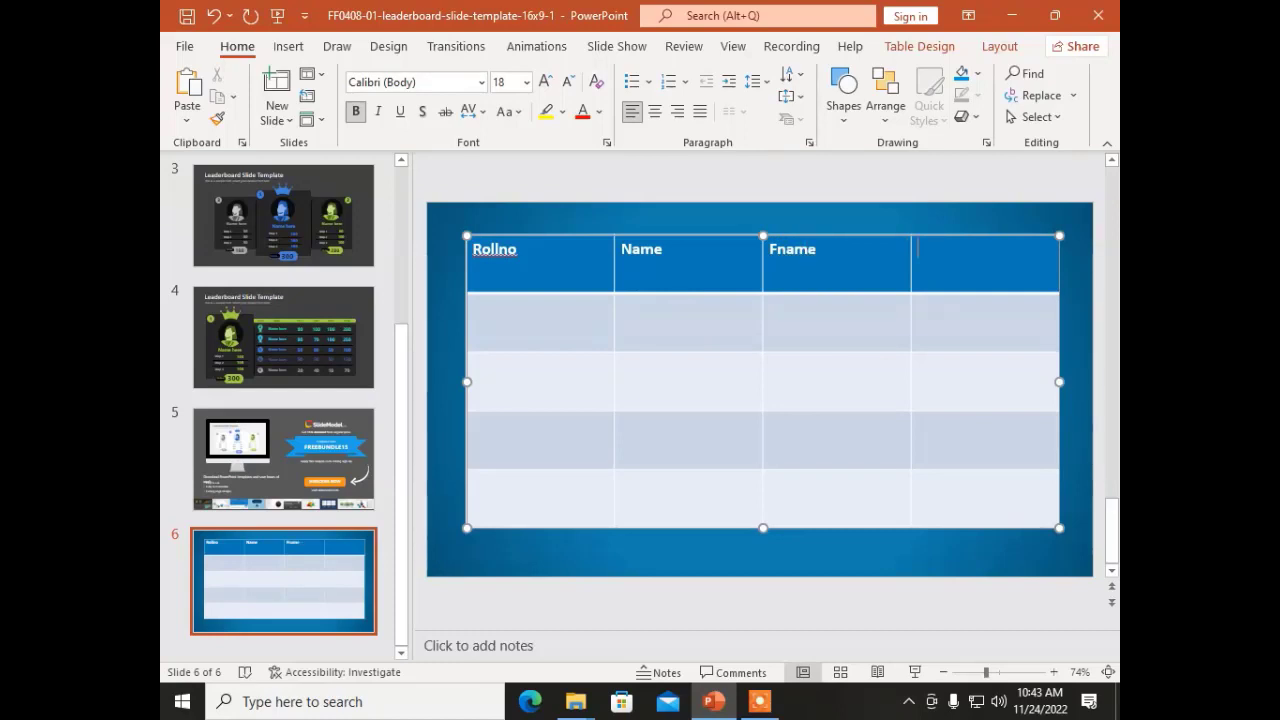
{"action": "type", "text": "Class"}
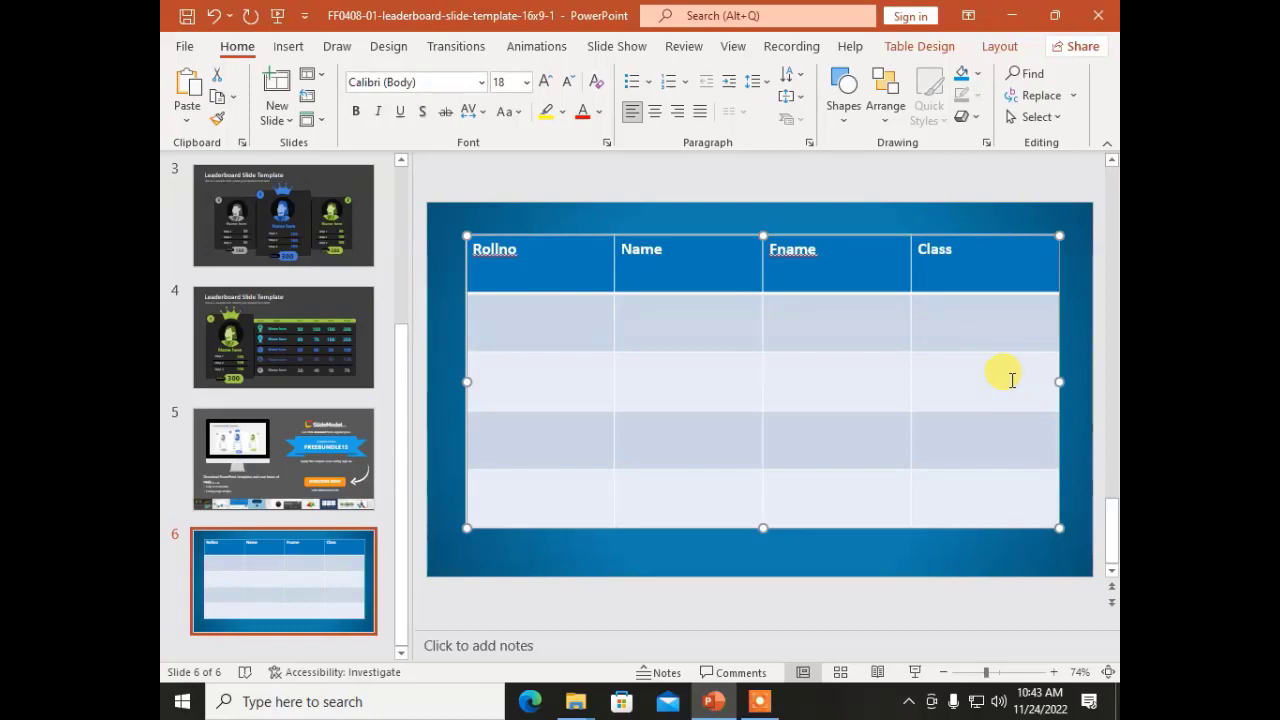
Delete the table and insert a new one with 4 columns and 10 rows.
{"action": "key", "text": "Delete"}
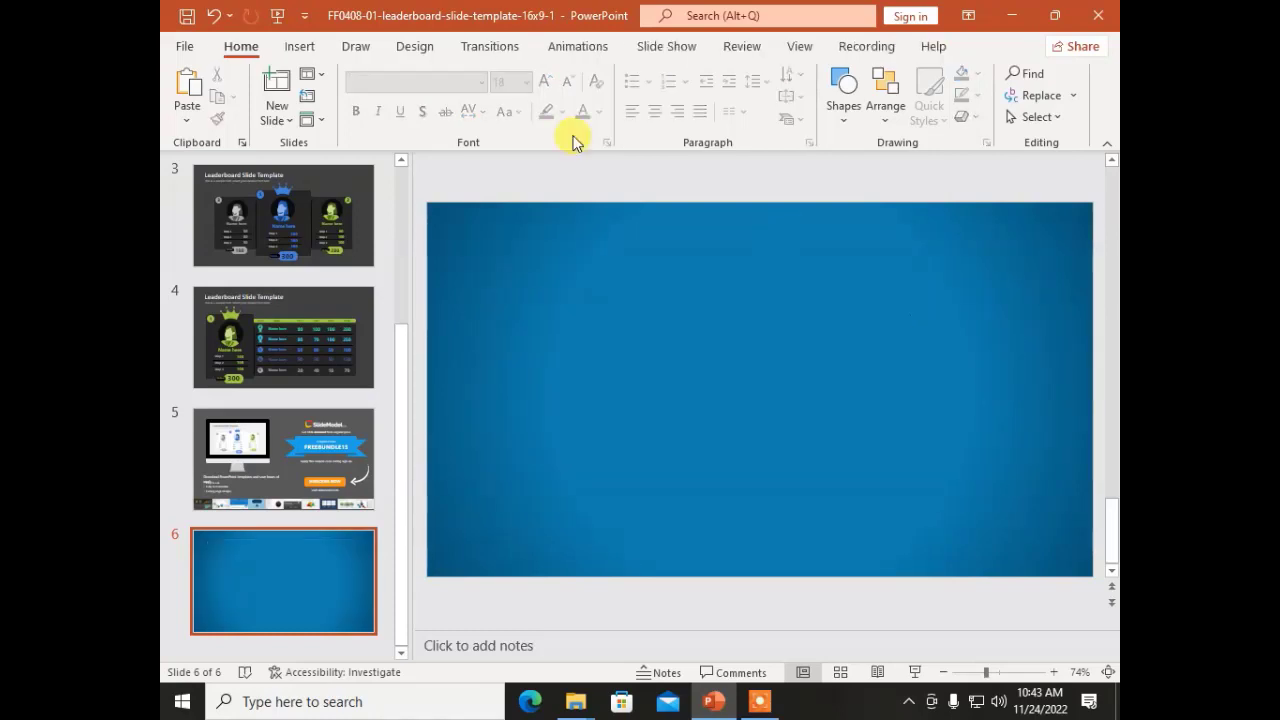
{"action": "left_click", "coordinate": [297, 46]}
{"action": "left_click", "coordinate": [237, 120]}
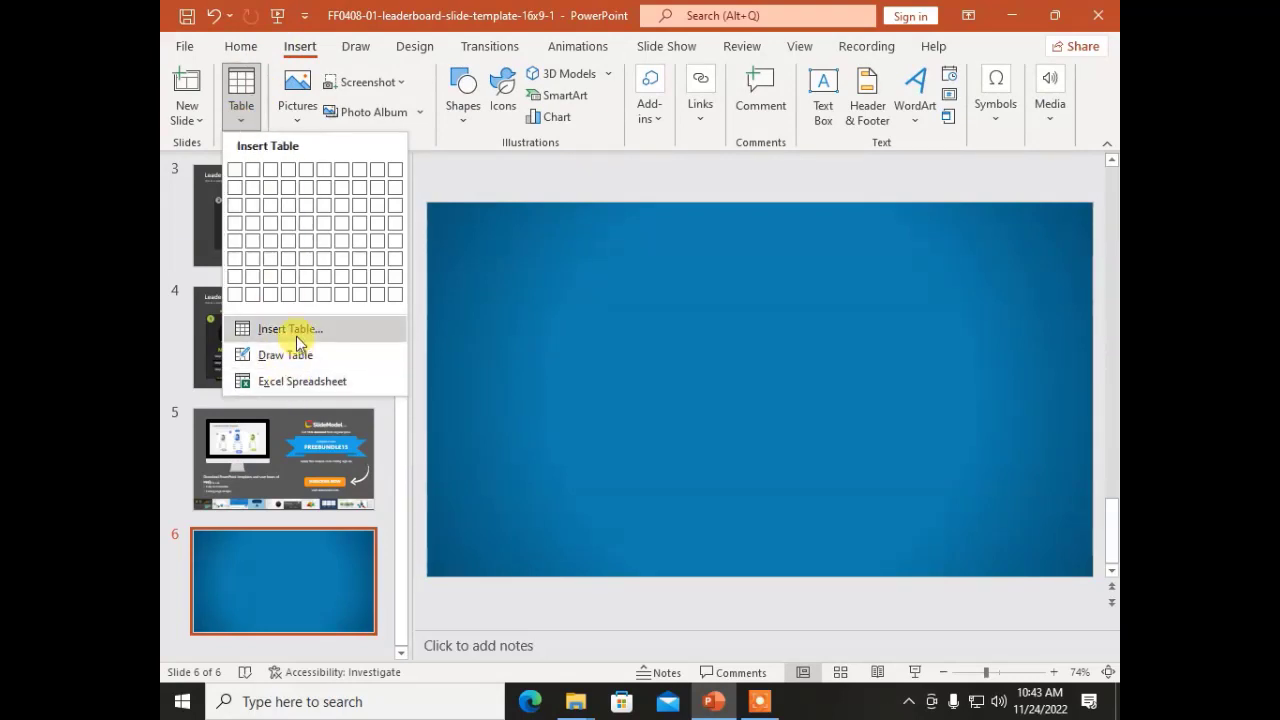
{"action": "left_click", "coordinate": [297, 330]}
{"action": "double_click", "coordinate": [676, 328]}
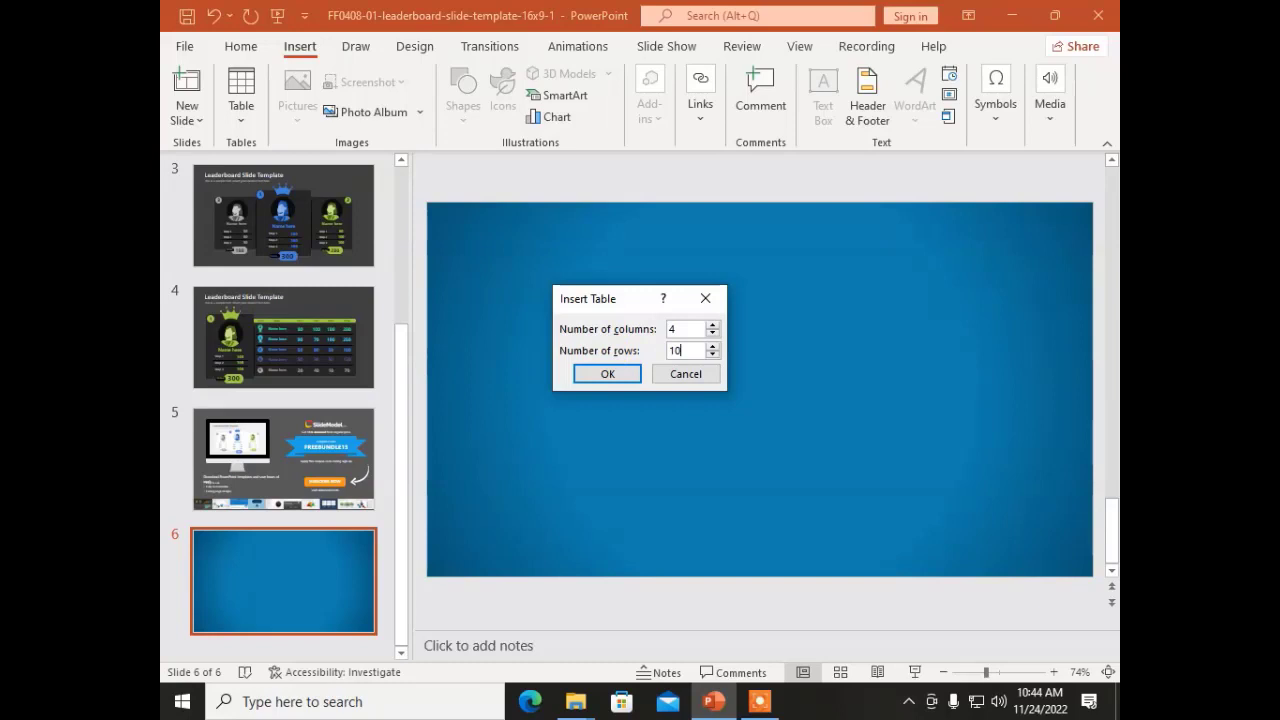
{"action": "left_click", "coordinate": [587, 375]}
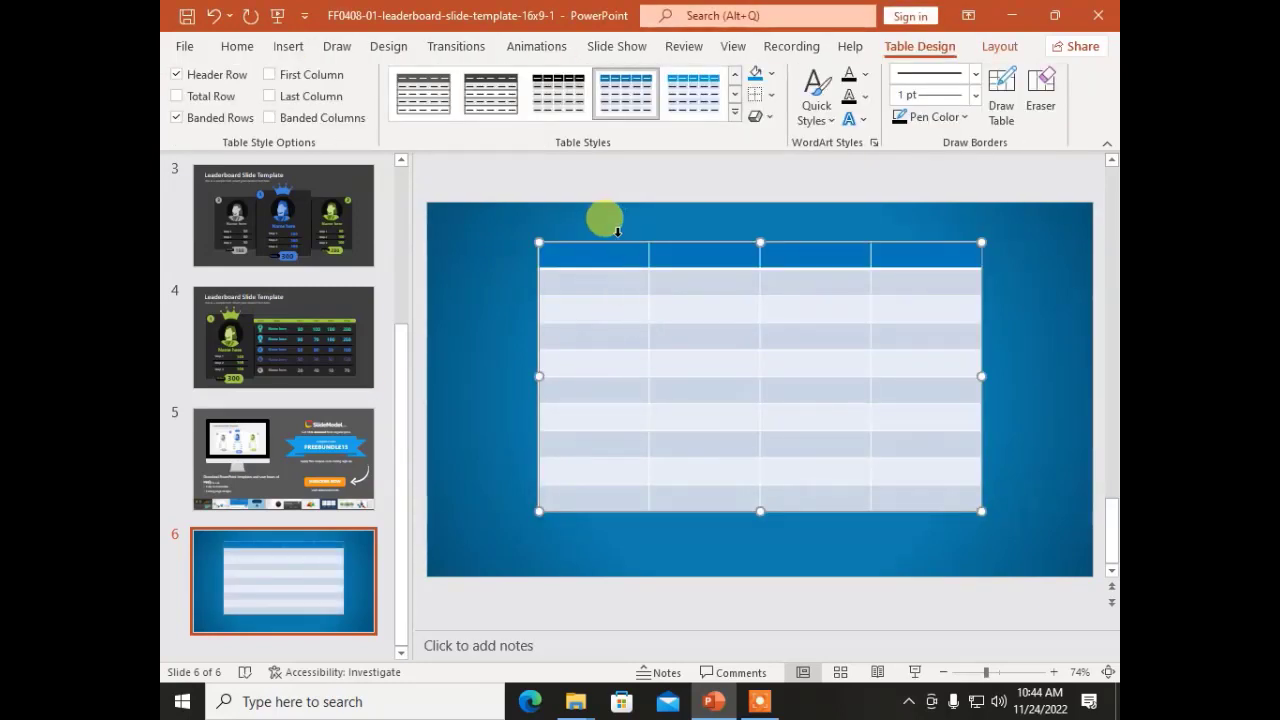
Apply the first black-header Medium style to the table and enable Total Row, First Column, Last Column and Banded Columns.
{"action": "left_click", "coordinate": [734, 116]}
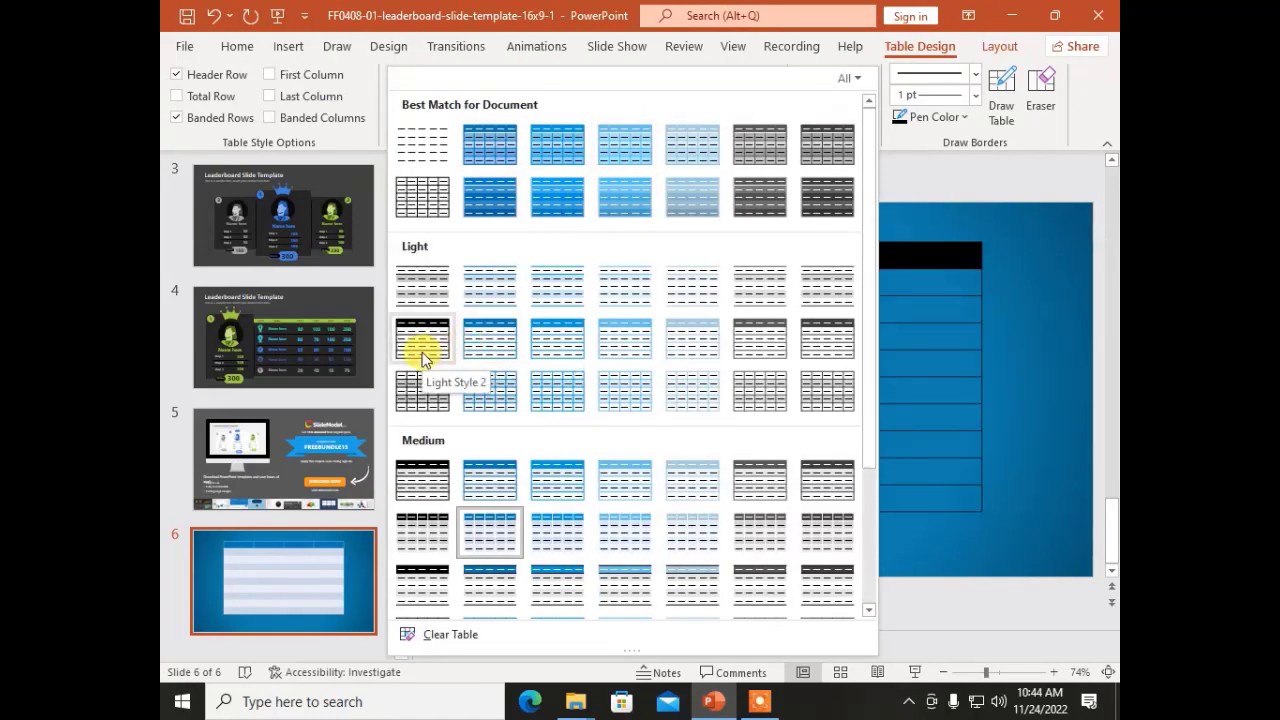
{"action": "left_click", "coordinate": [434, 500]}
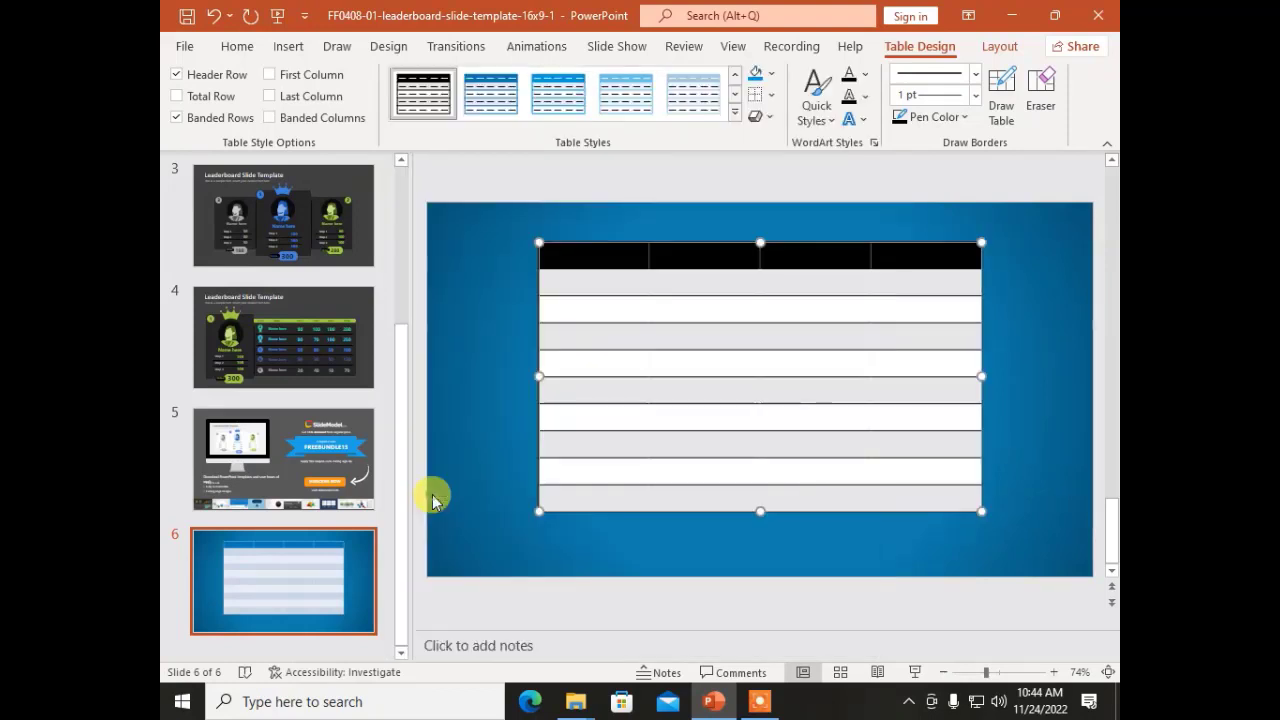
{"action": "left_click", "coordinate": [205, 96]}
{"action": "left_click", "coordinate": [280, 78]}
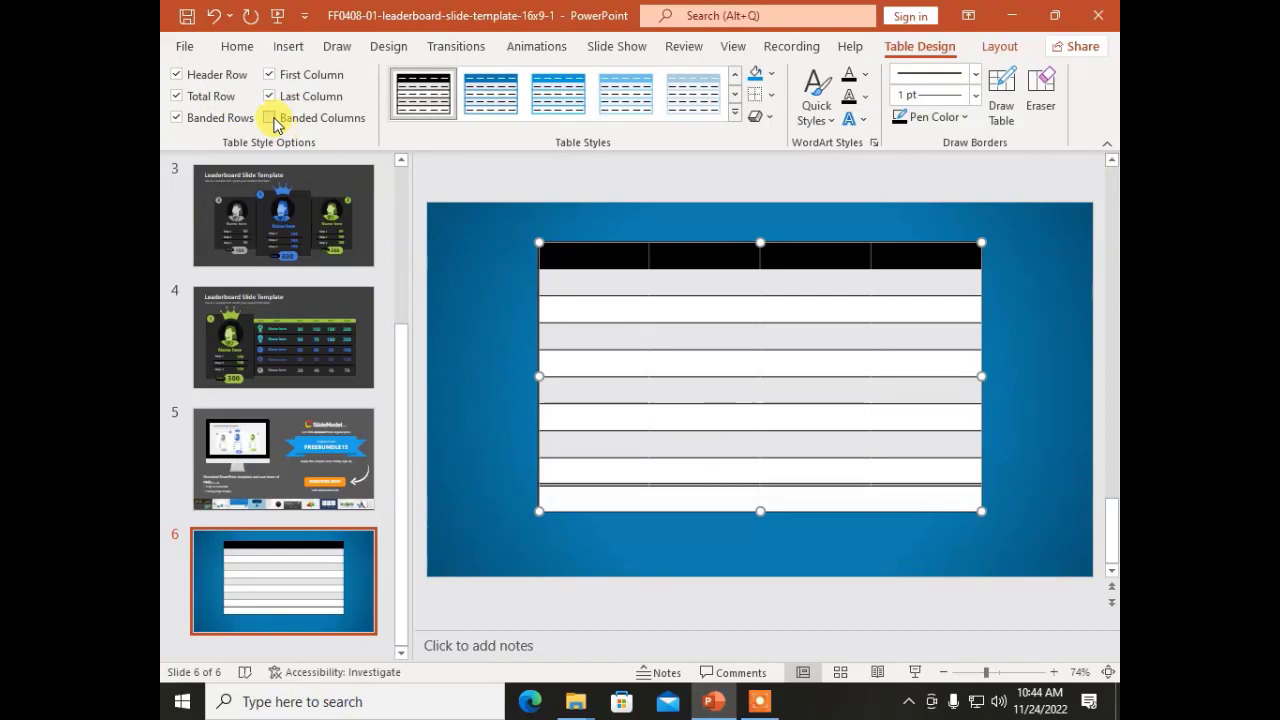
{"action": "left_click", "coordinate": [270, 118]}
{"action": "left_click", "coordinate": [828, 536]}
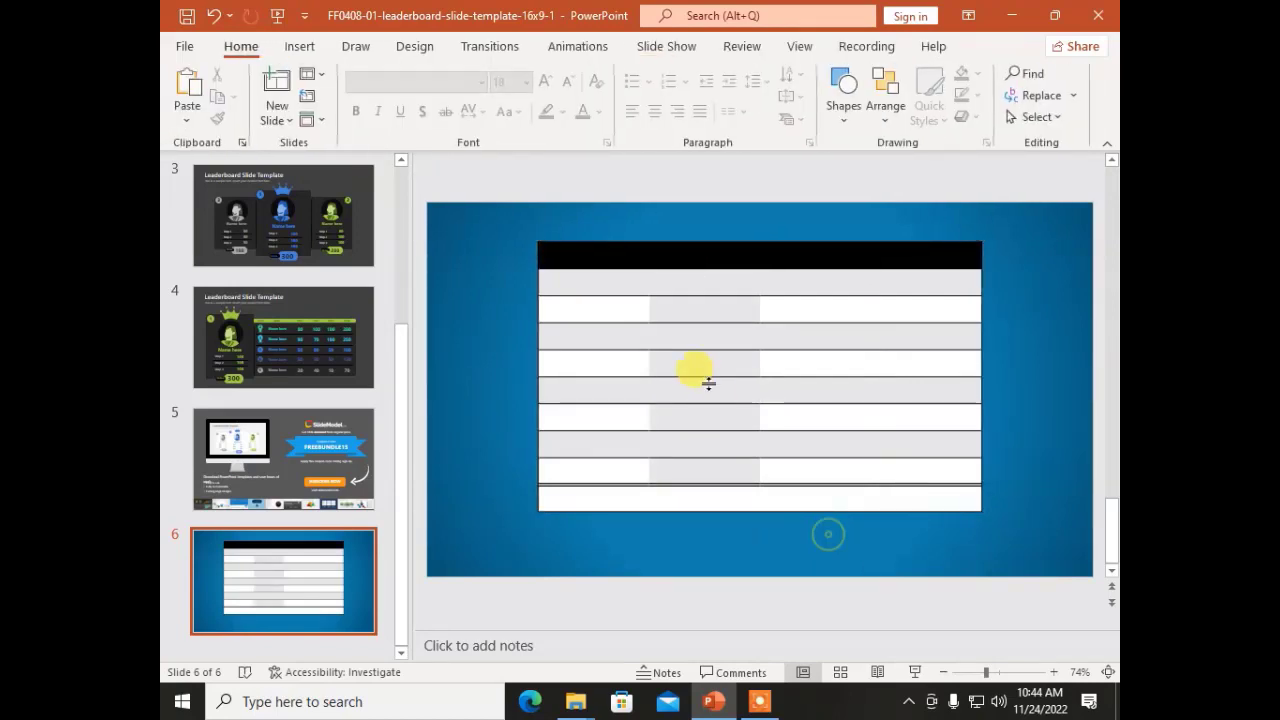
Shade the first column's cells below the header row with a light blue theme colour.
{"action": "left_click", "coordinate": [651, 397]}
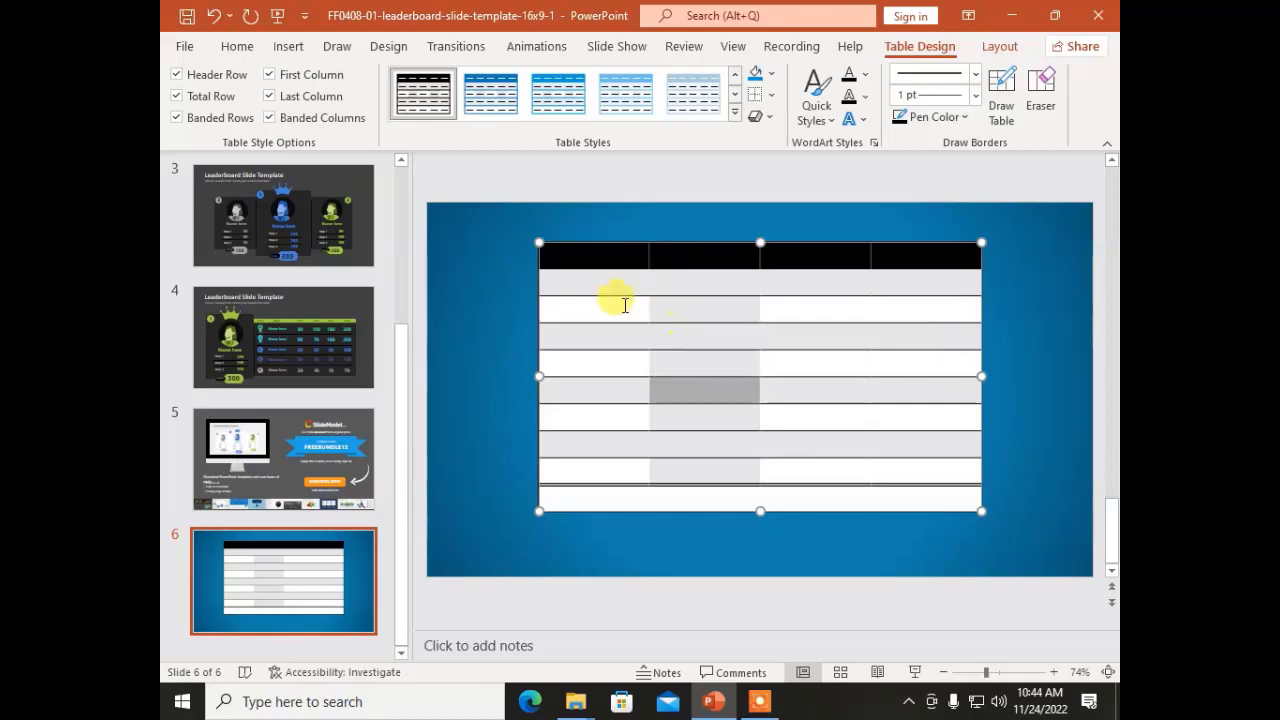
{"action": "mouse_move", "coordinate": [614, 287]}
{"action": "left_mouse_down"}
{"action": "mouse_move", "coordinate": [600, 286]}
{"action": "mouse_move", "coordinate": [597, 500]}
{"action": "left_mouse_up"}
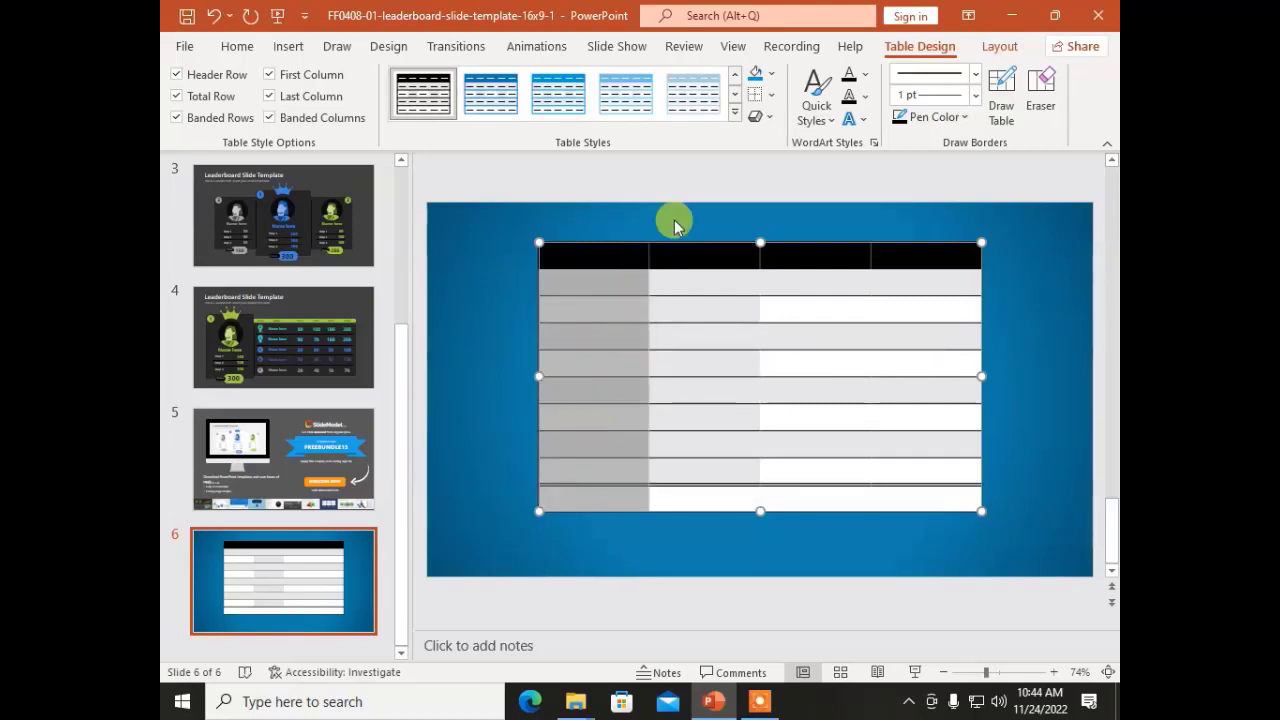
{"action": "left_click", "coordinate": [769, 76]}
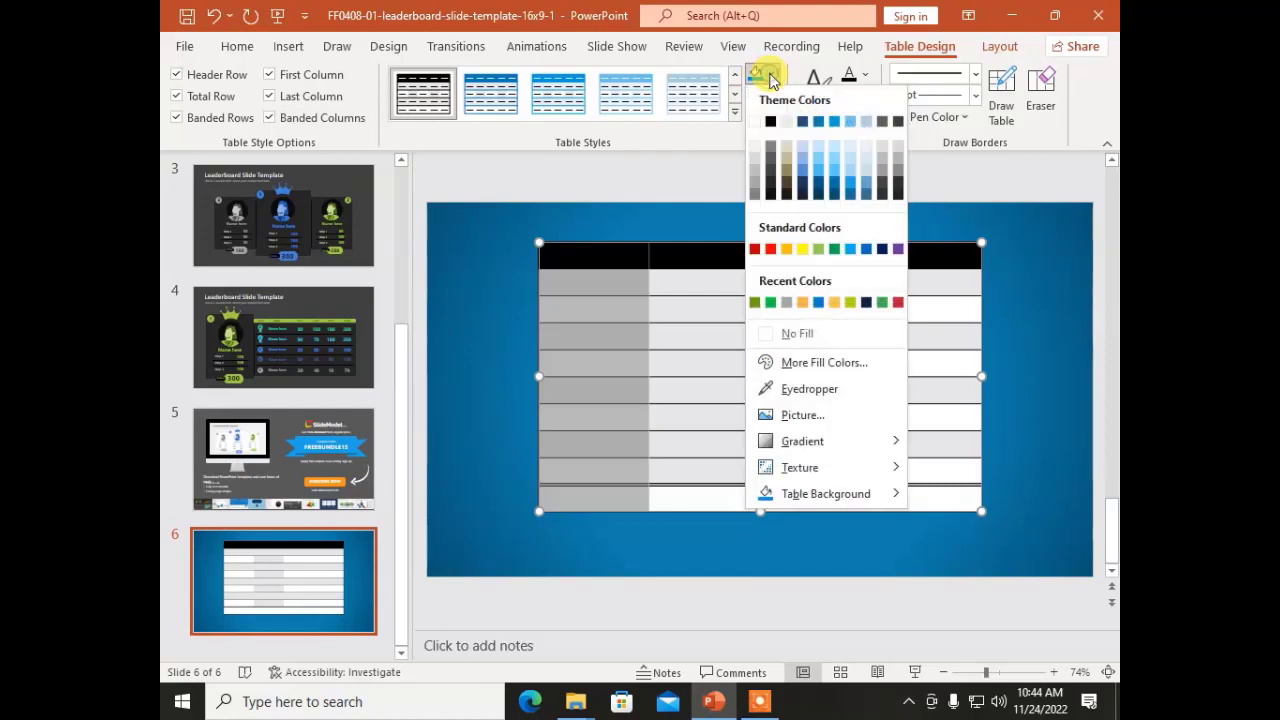
{"action": "left_click", "coordinate": [823, 178]}
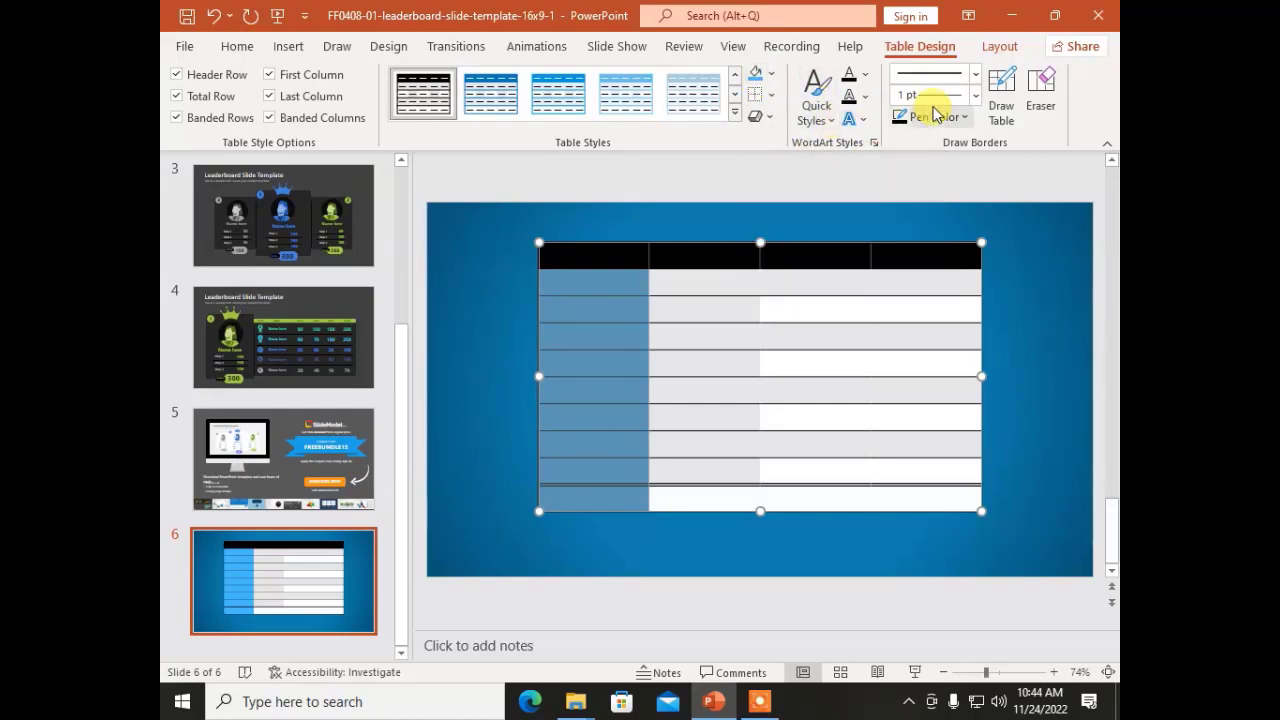
Delete the styled four-column table from slide 6.
{"action": "left_click_drag", "start_coordinate": [845, 377], "coordinate": [845, 379]}
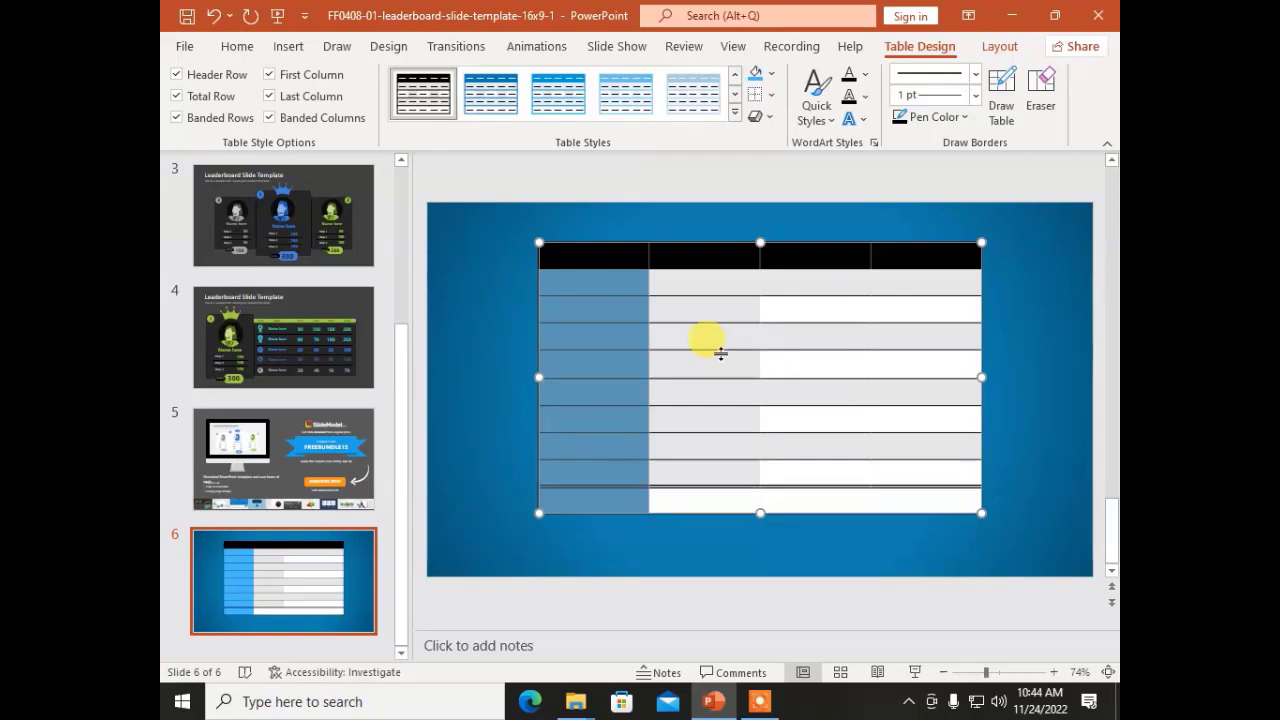
{"action": "left_click", "coordinate": [648, 242]}
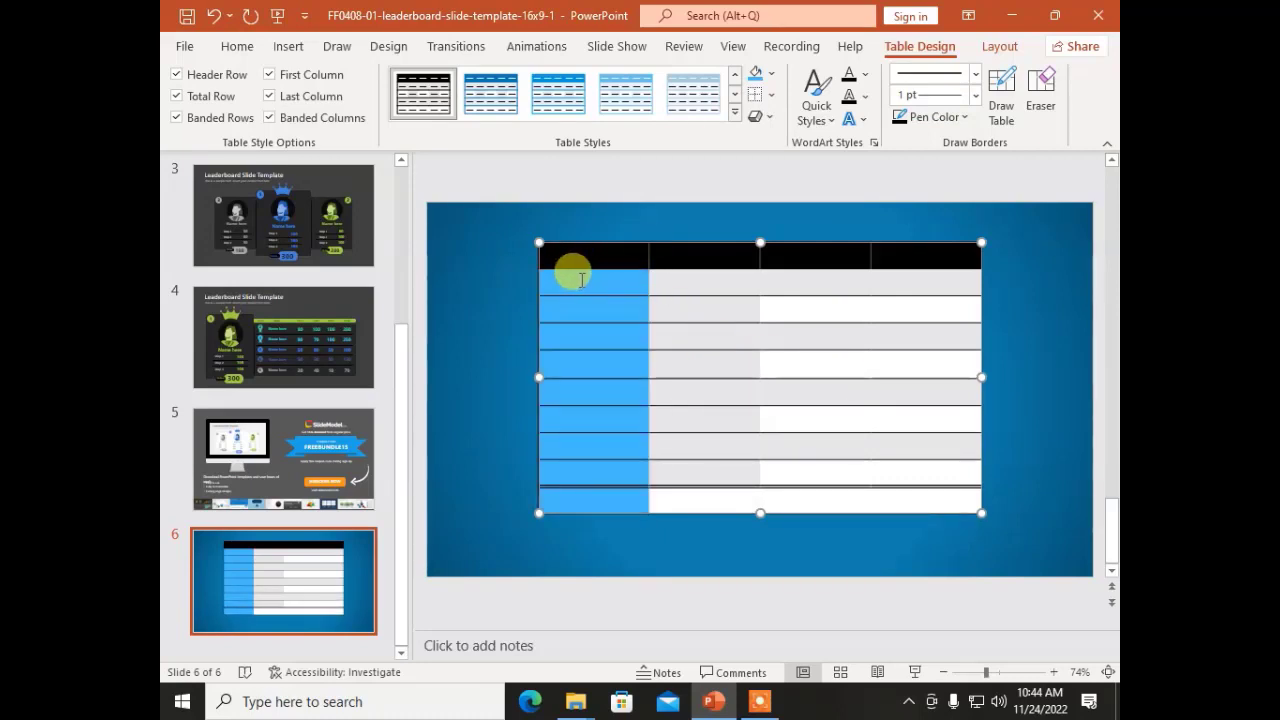
{"action": "key", "text": "Delete"}
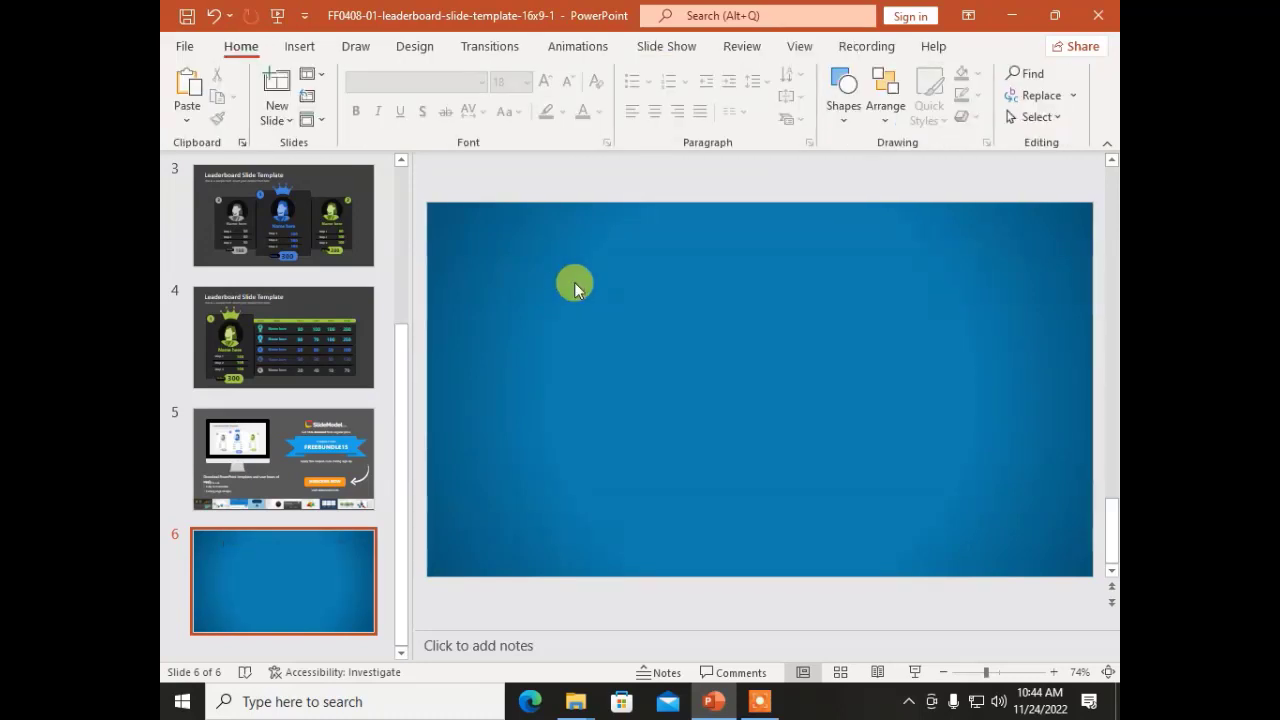
Draw a freehand table frame about 6.6 inches wide and 3.9 inches high in the upper-left part of slide 6.
{"action": "left_click", "coordinate": [300, 46]}
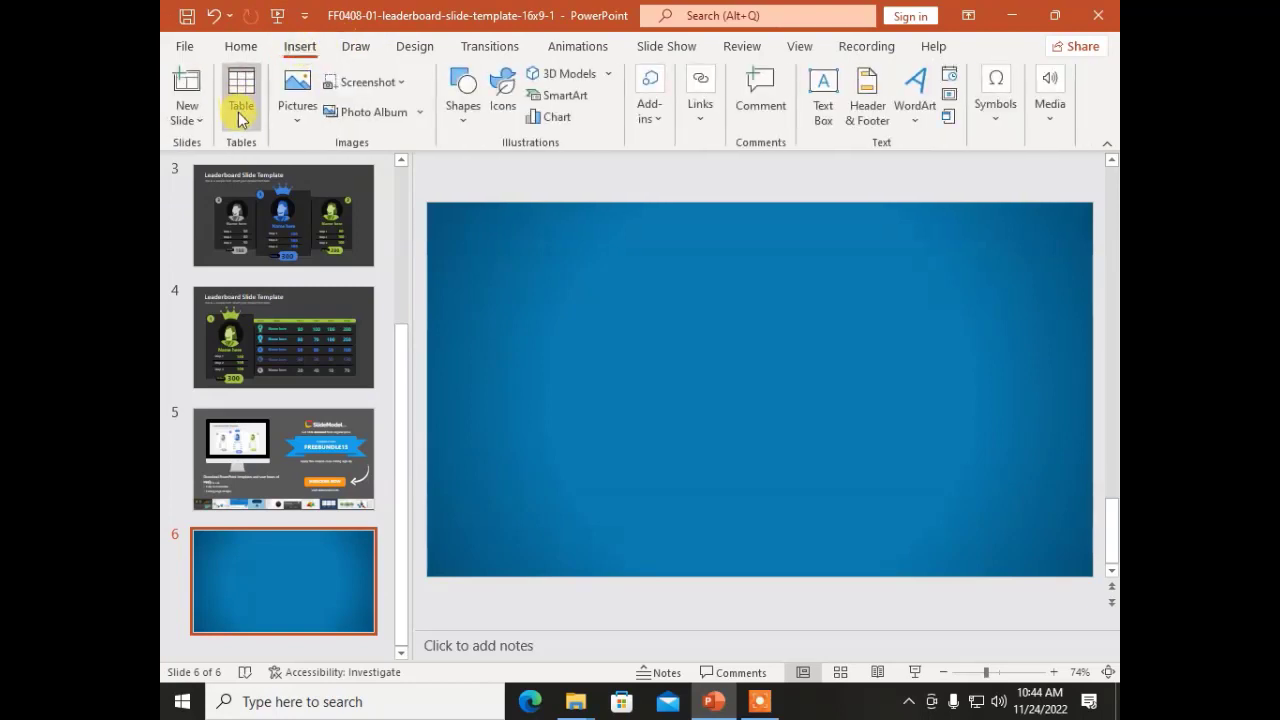
{"action": "left_click", "coordinate": [240, 95]}
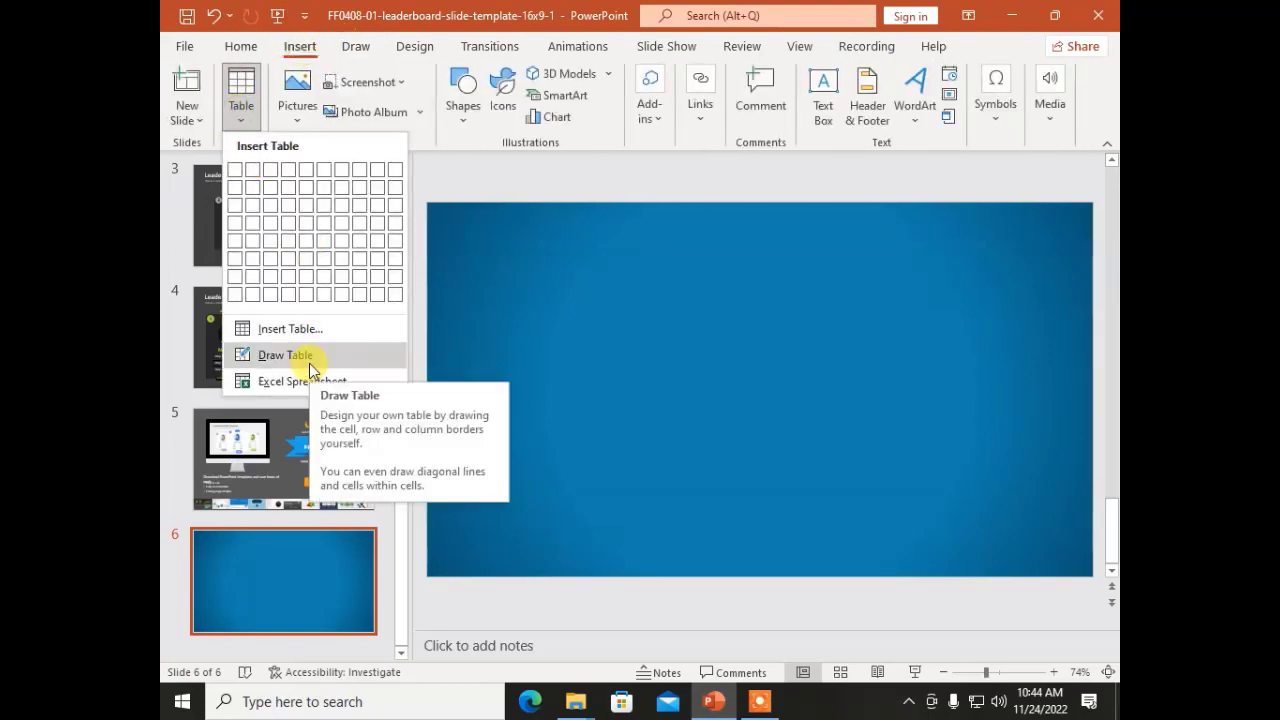
{"action": "left_click", "coordinate": [309, 363]}
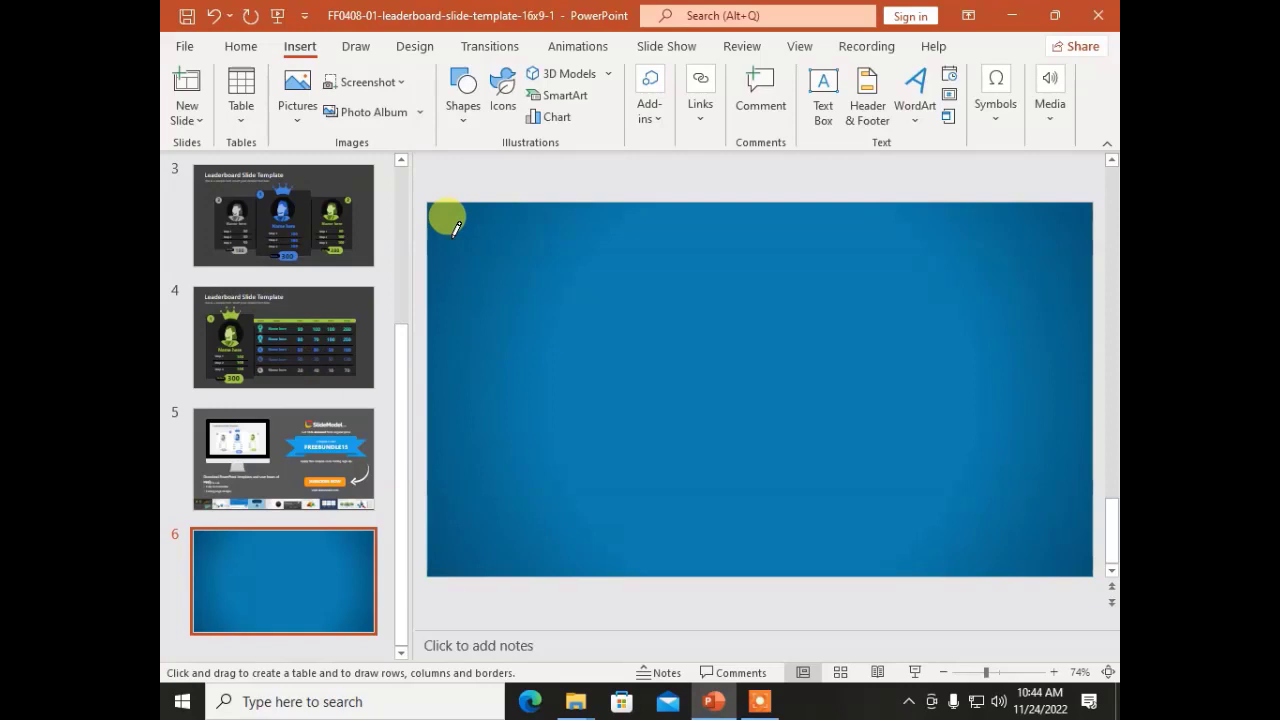
{"action": "mouse_move", "coordinate": [449, 225]}
{"action": "left_mouse_down"}
{"action": "mouse_move", "coordinate": [614, 334]}
{"action": "mouse_move", "coordinate": [886, 463]}
{"action": "mouse_move", "coordinate": [890, 487]}
{"action": "left_mouse_up"}
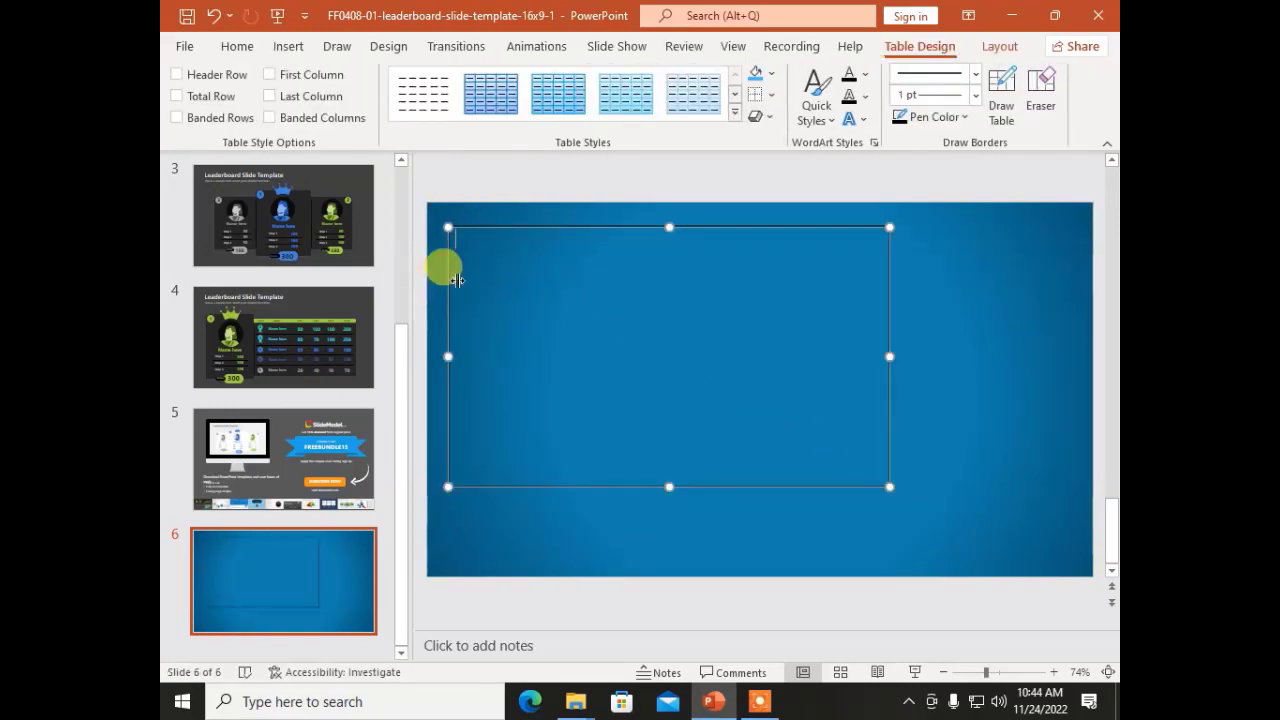
Draw a horizontal border across the drawn table, splitting off a shorter row at its upper end.
{"action": "left_click", "coordinate": [990, 46]}
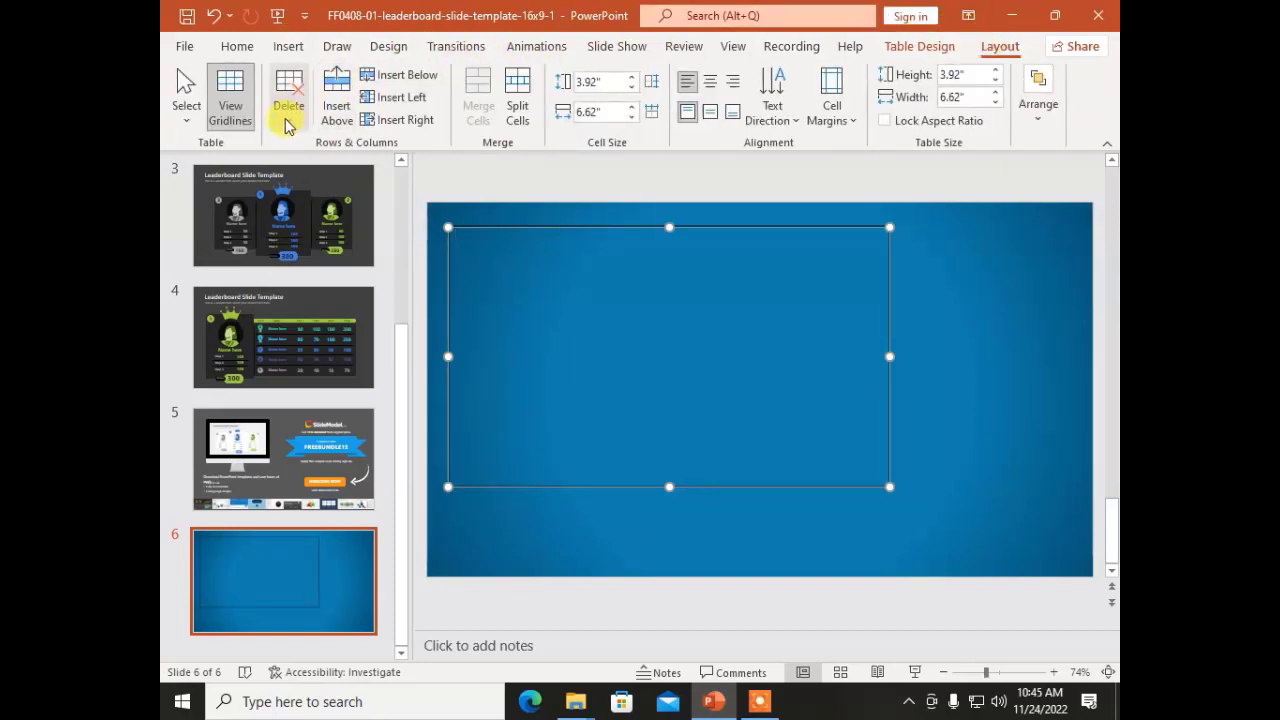
{"action": "left_click", "coordinate": [462, 287]}
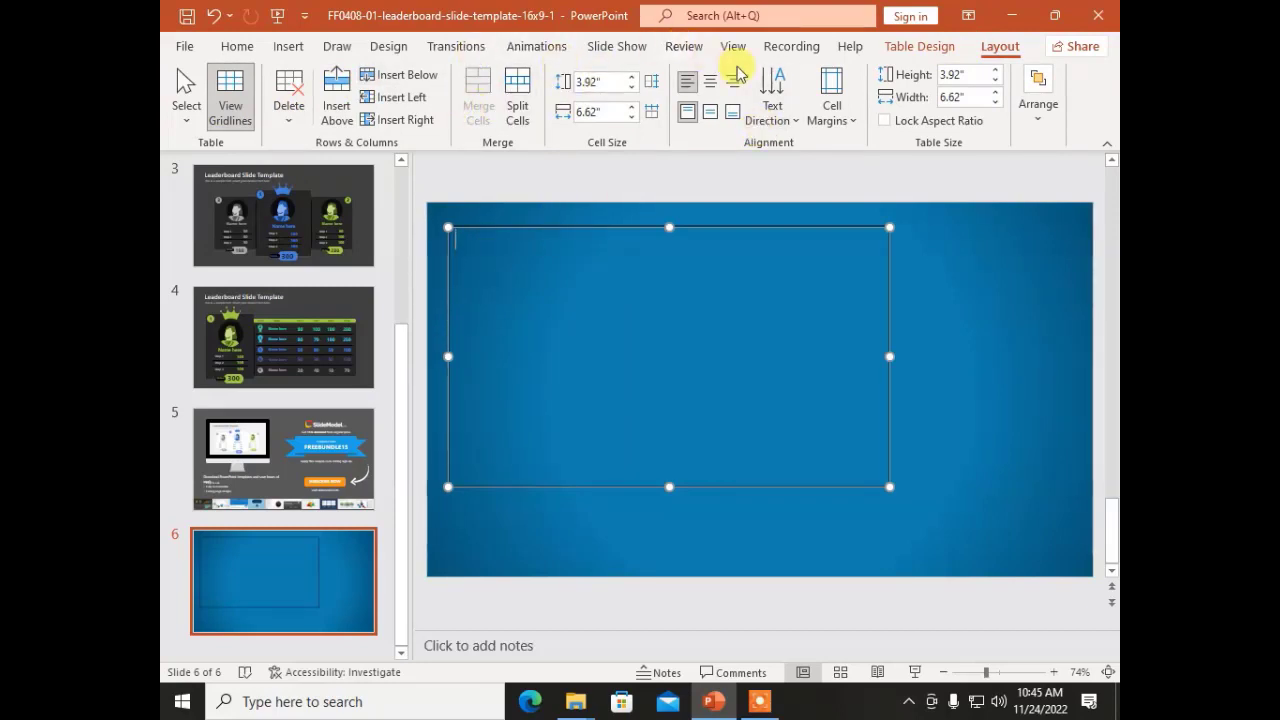
{"action": "left_click", "coordinate": [905, 45]}
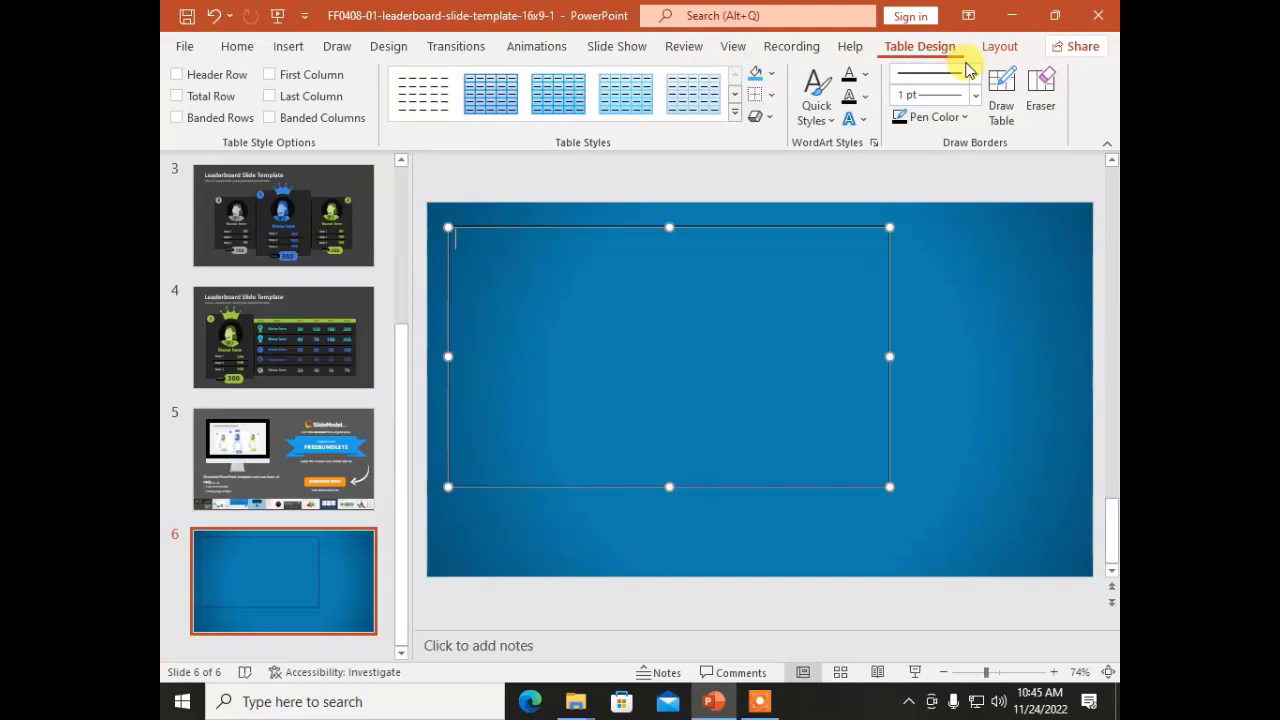
{"action": "left_click", "coordinate": [1001, 95]}
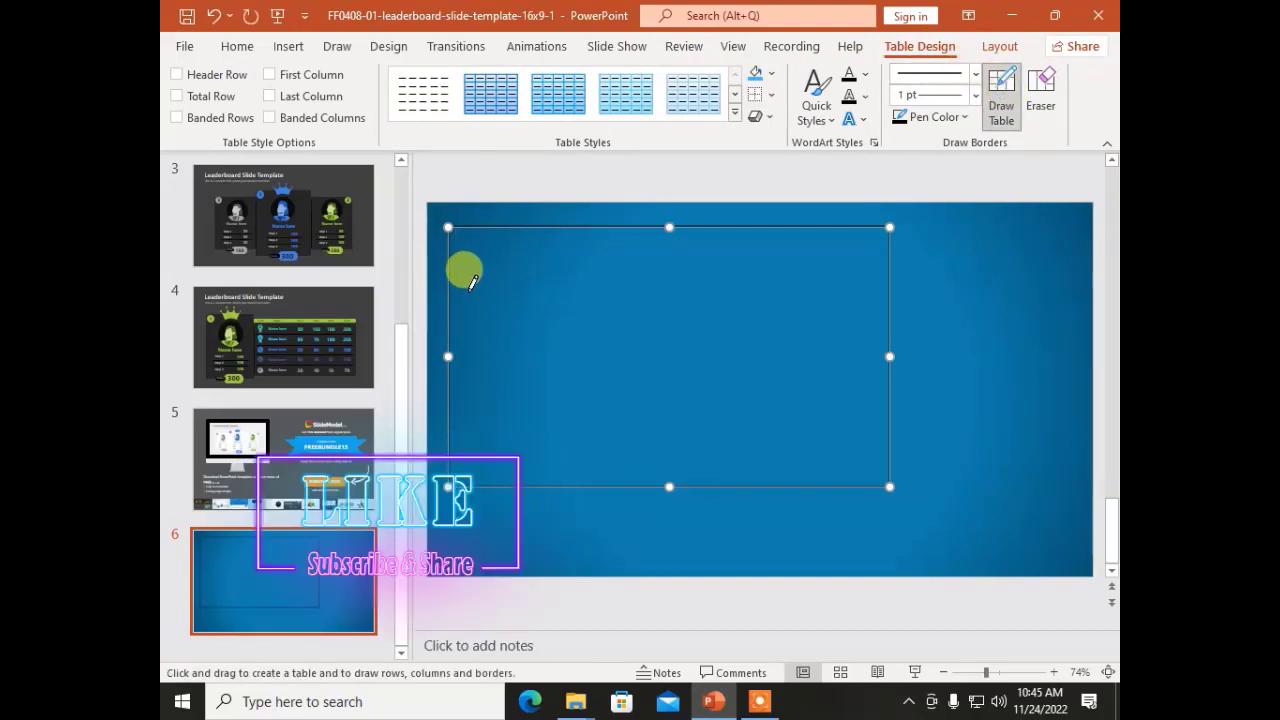
{"action": "left_click_drag", "start_coordinate": [457, 288], "coordinate": [788, 296]}
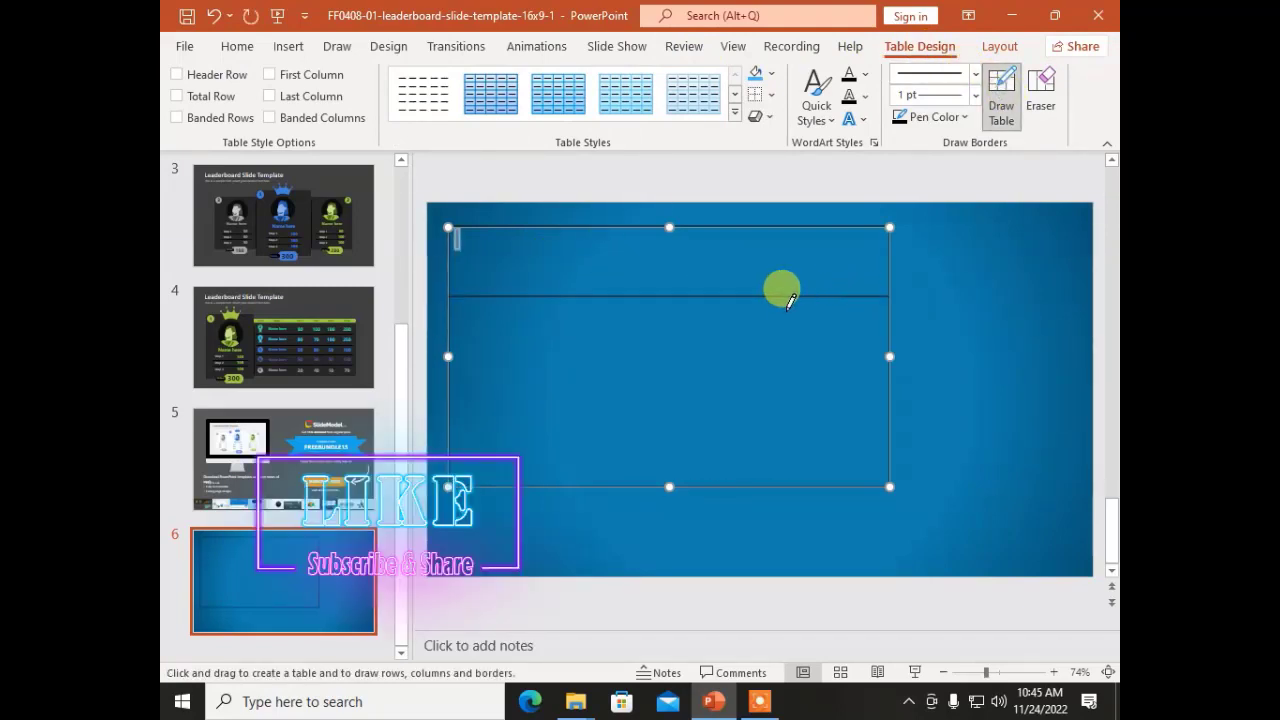
Try twice to draw a second horizontal border across the lower row of the drawn table, undoing each attempt.
{"action": "mouse_move", "coordinate": [456, 338]}
{"action": "left_mouse_down"}
{"action": "mouse_move", "coordinate": [500, 320]}
{"action": "mouse_move", "coordinate": [737, 309]}
{"action": "mouse_move", "coordinate": [880, 335]}
{"action": "left_mouse_up"}
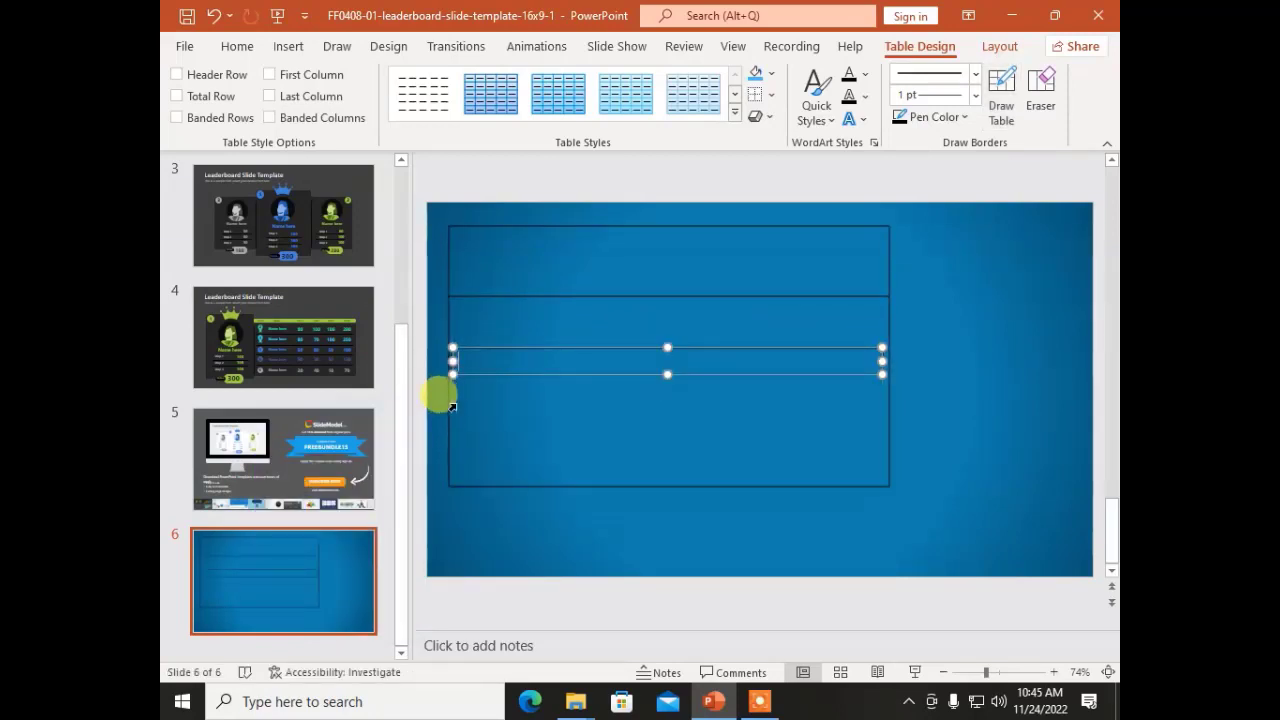
{"action": "key", "text": "ctrl+z"}
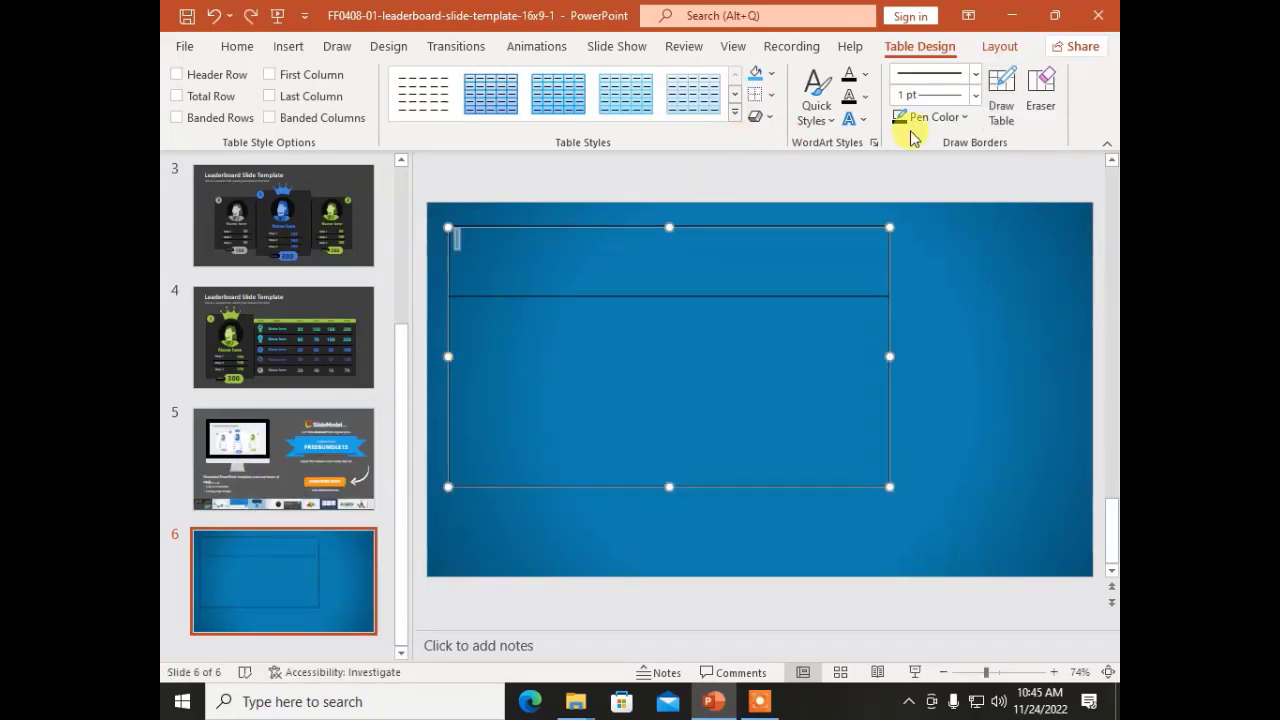
{"action": "left_click", "coordinate": [1001, 98]}
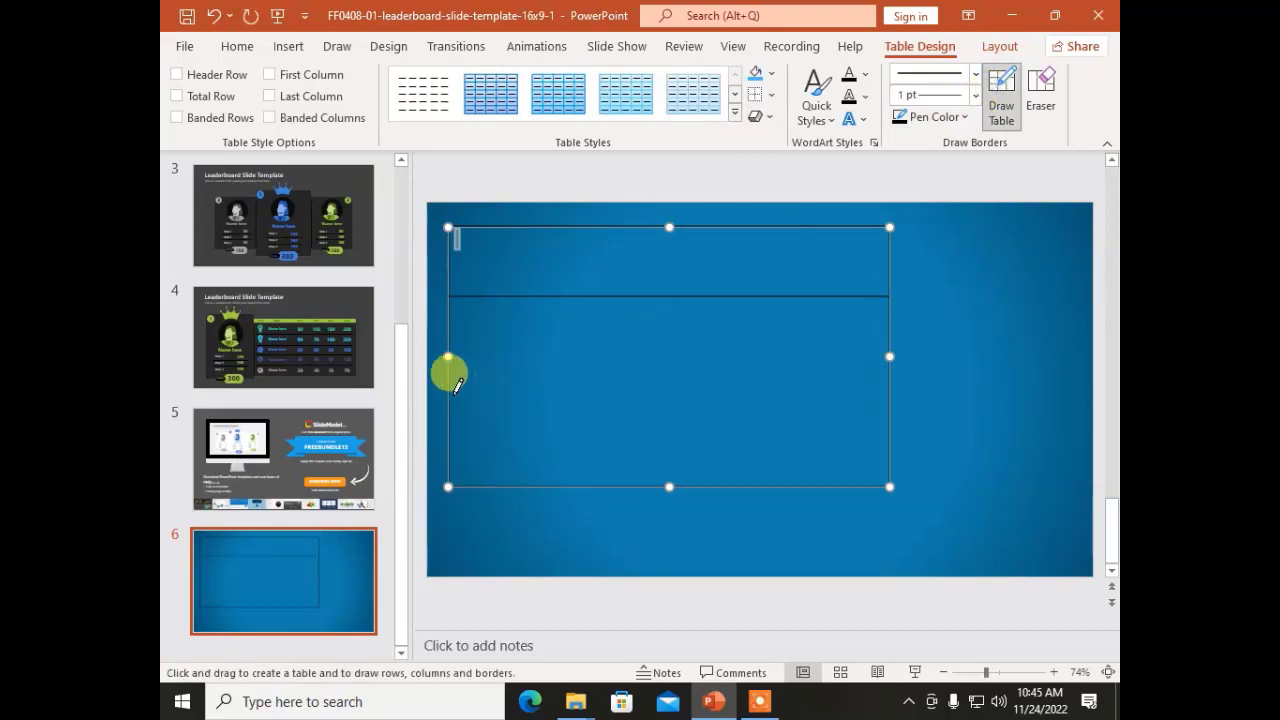
{"action": "mouse_move", "coordinate": [541, 375]}
{"action": "left_mouse_down"}
{"action": "mouse_move", "coordinate": [763, 366]}
{"action": "mouse_move", "coordinate": [853, 379]}
{"action": "left_mouse_up"}
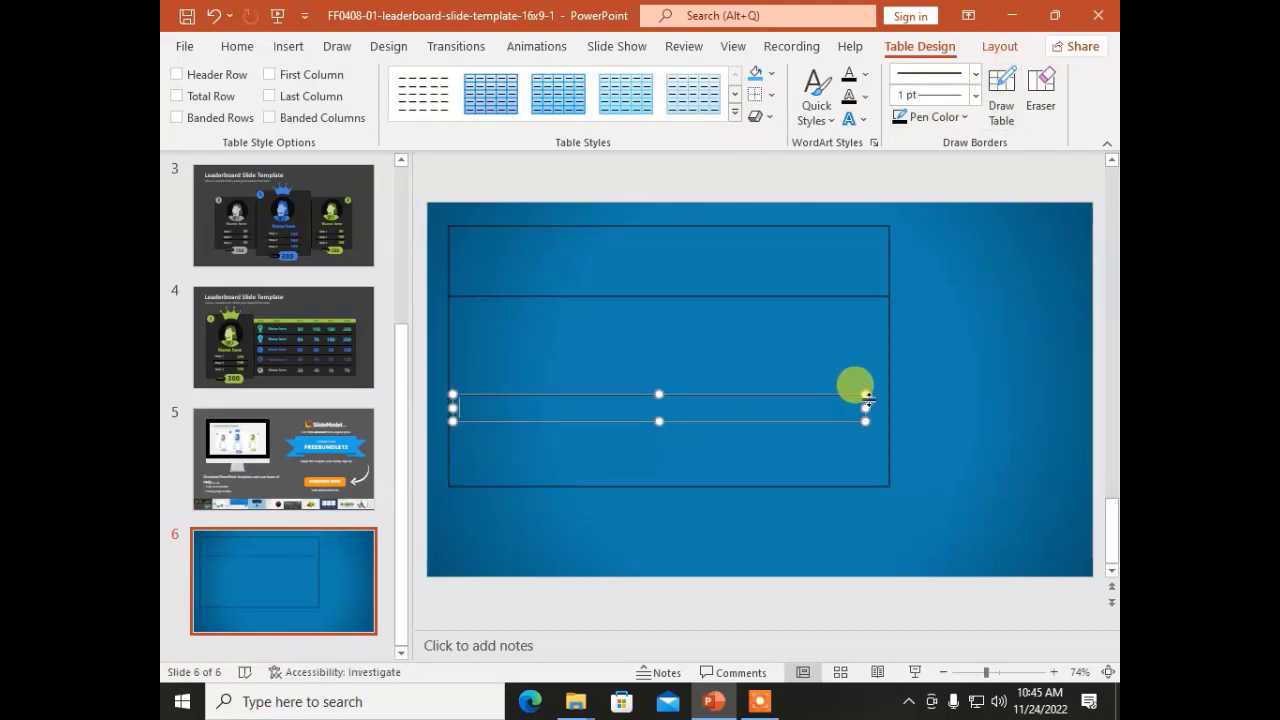
{"action": "key", "text": "ctrl+z"}
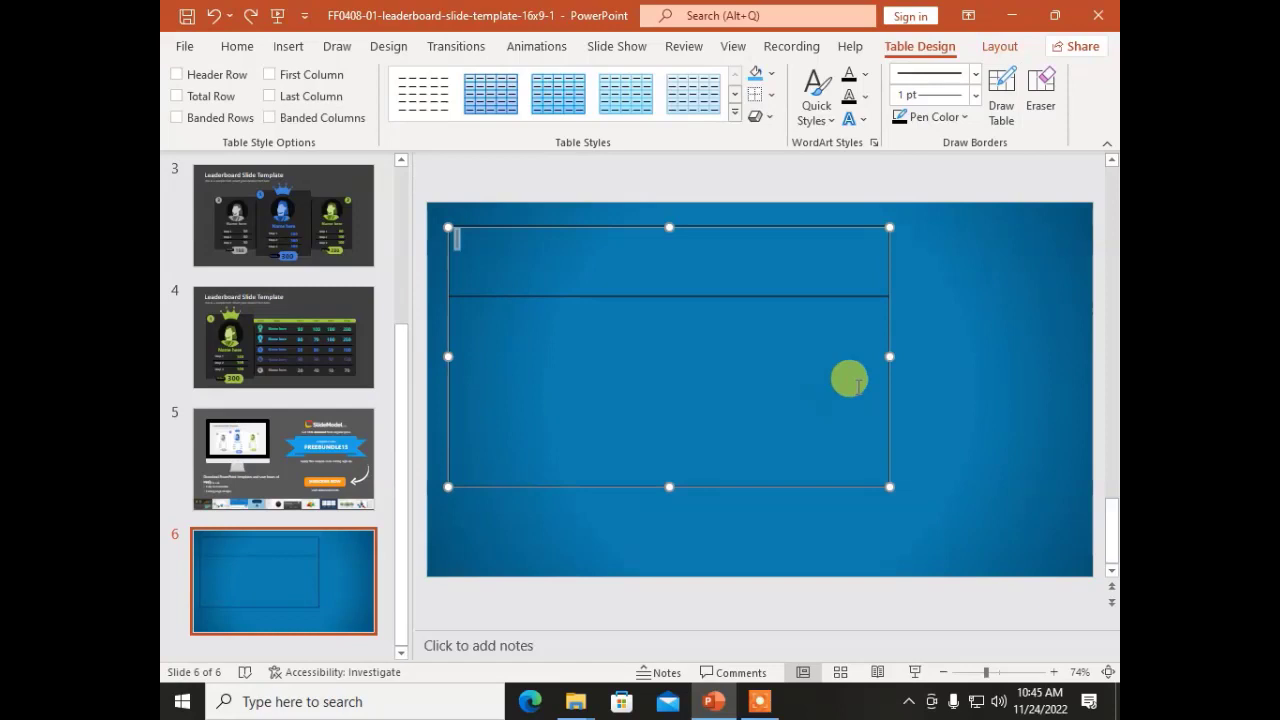
Try to draw a vertical column border through the table's full height, undo it and delete the drawn table.
{"action": "left_click", "coordinate": [993, 92]}
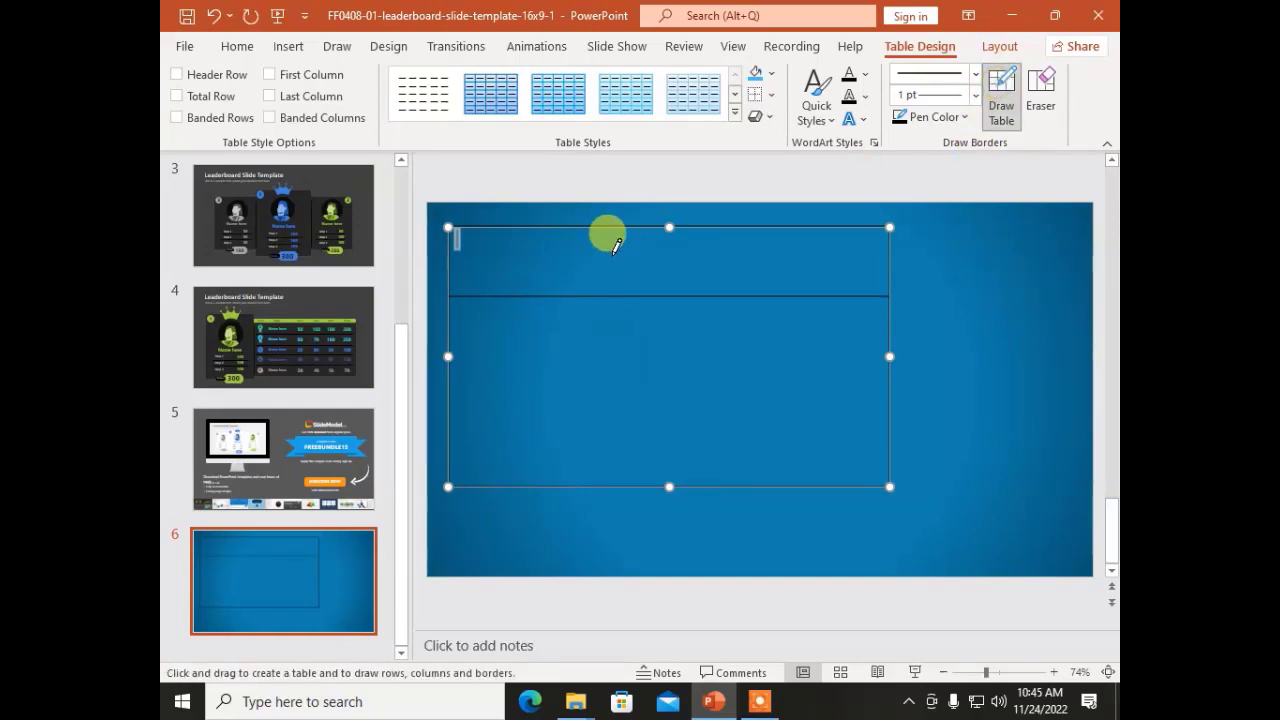
{"action": "left_click_drag", "start_coordinate": [614, 222], "coordinate": [620, 488]}
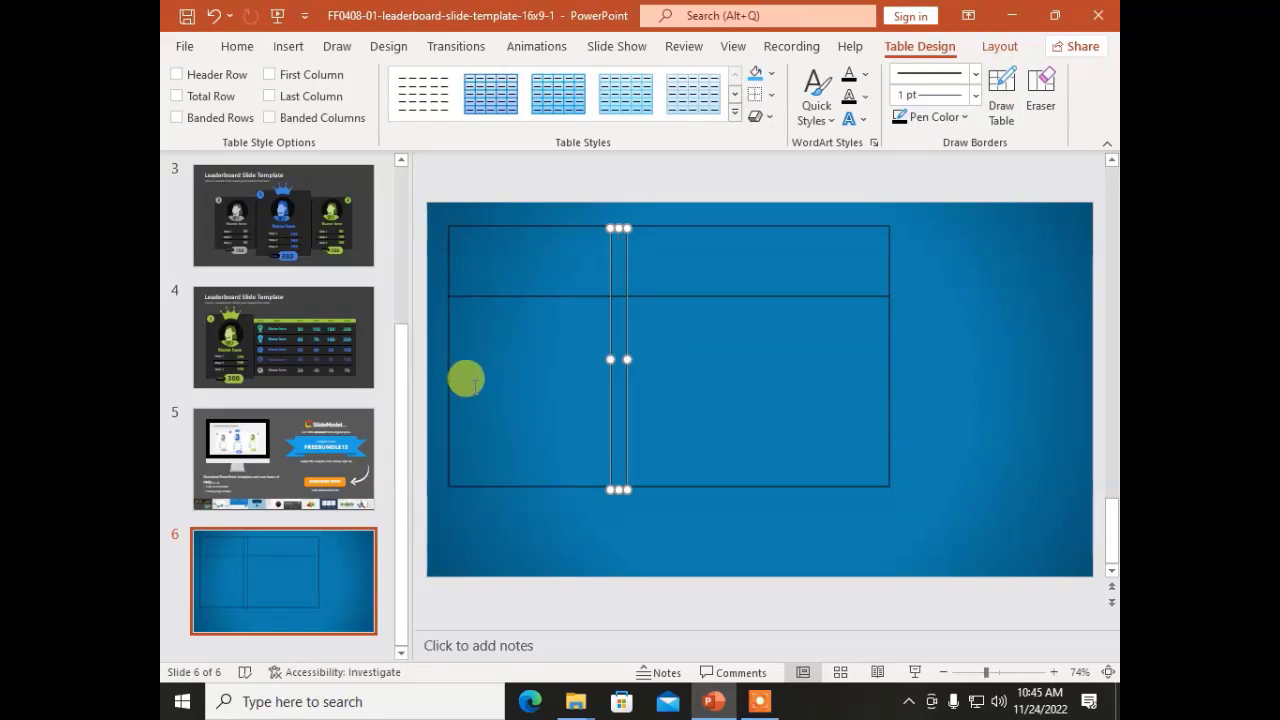
{"action": "key", "text": "ctrl+z"}
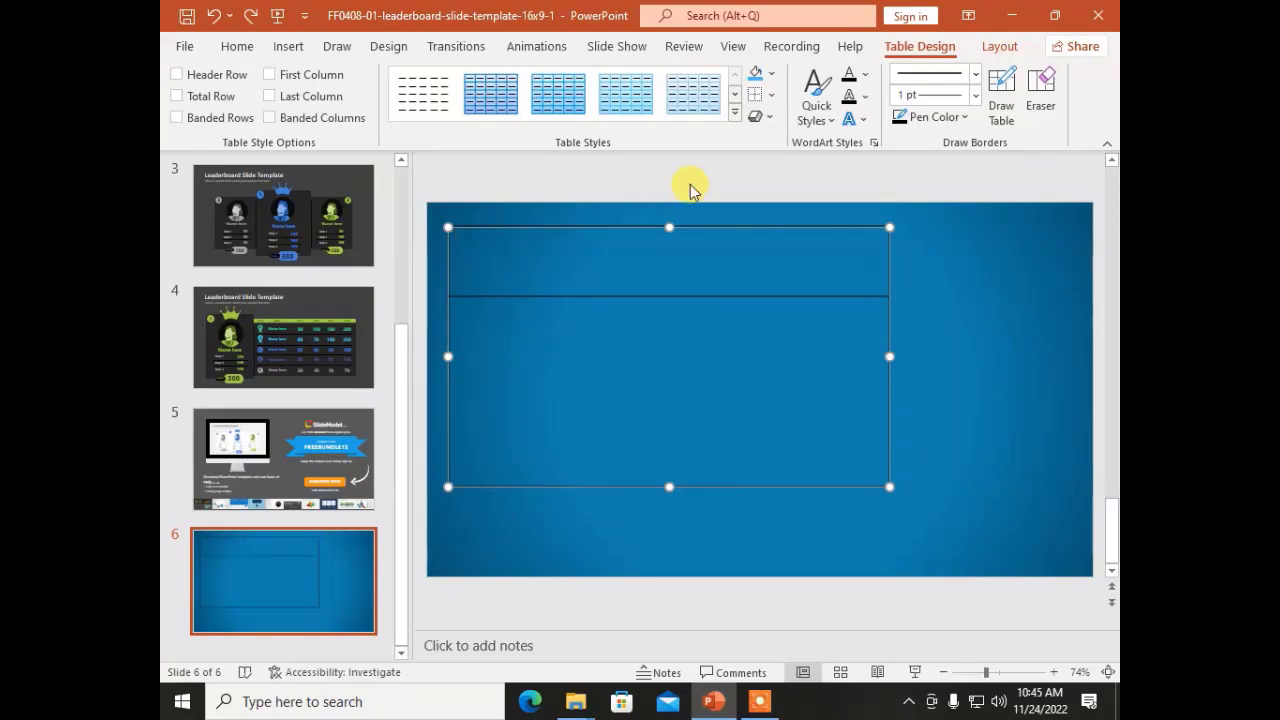
{"action": "key", "text": "Delete"}
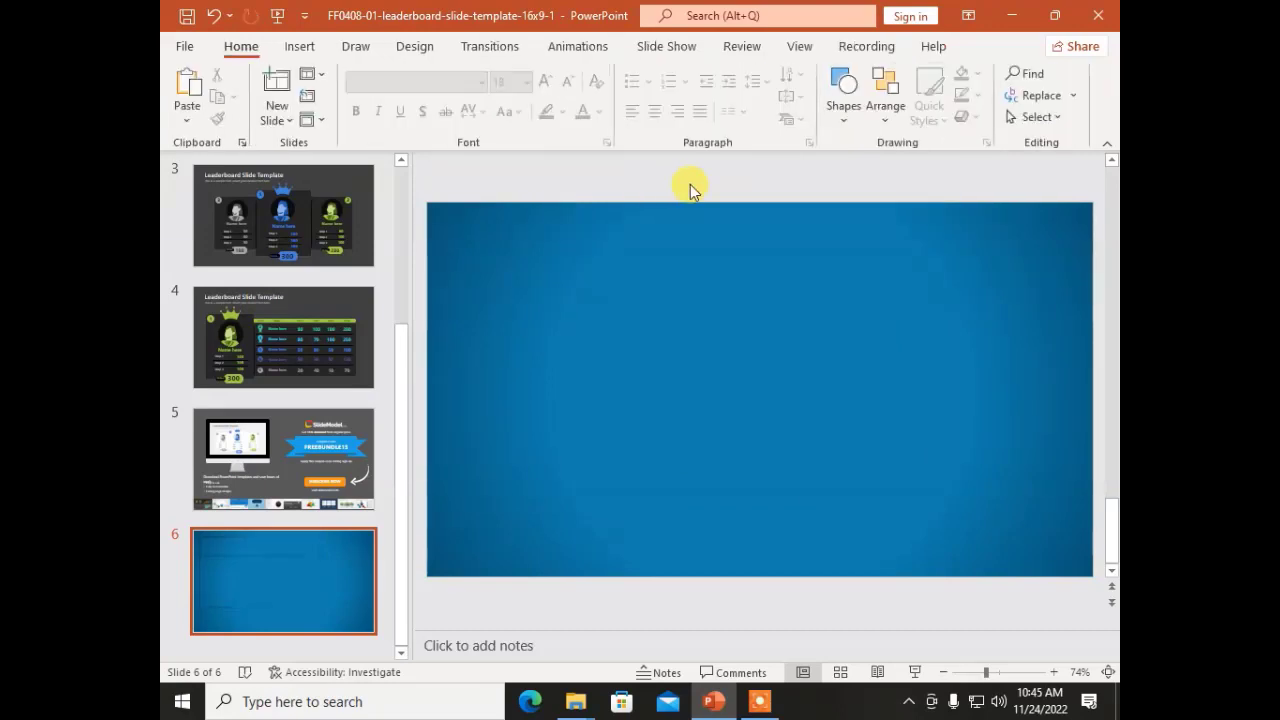
Insert an Excel spreadsheet on slide 6 and enlarge it to show columns A to J and rows 1 to 17.
{"action": "left_click", "coordinate": [296, 46]}
{"action": "left_click", "coordinate": [240, 110]}
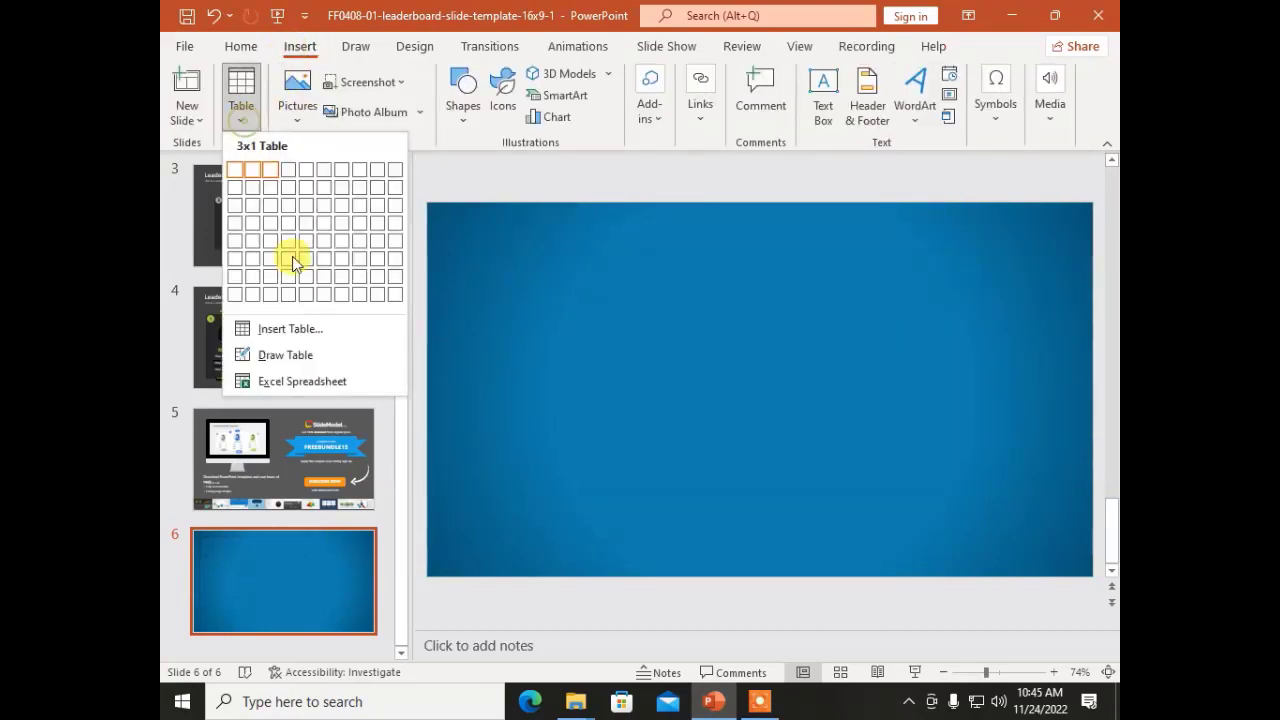
{"action": "left_click", "coordinate": [302, 381]}
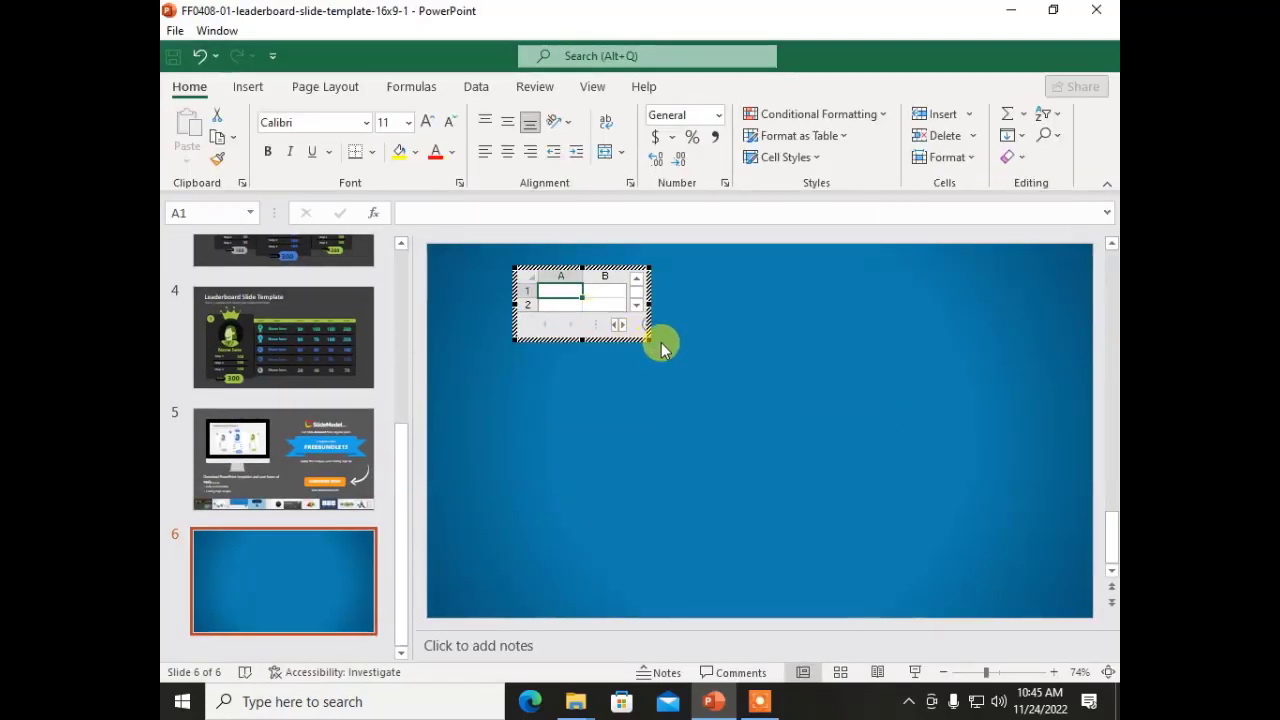
{"action": "left_click_drag", "start_coordinate": [651, 340], "coordinate": [1005, 559]}
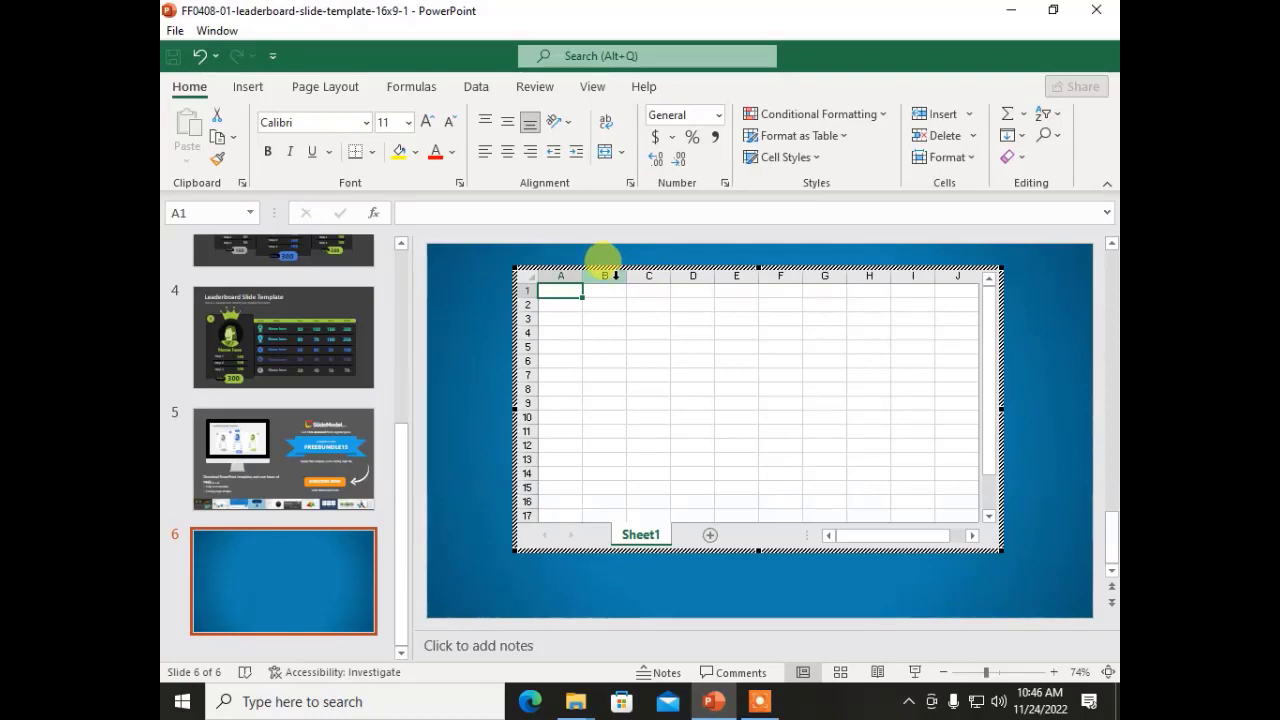
Leave the embedded Excel spreadsheet's editing mode and delete it from slide 6.
{"action": "left_click", "coordinate": [606, 354]}
{"action": "left_click", "coordinate": [570, 558]}
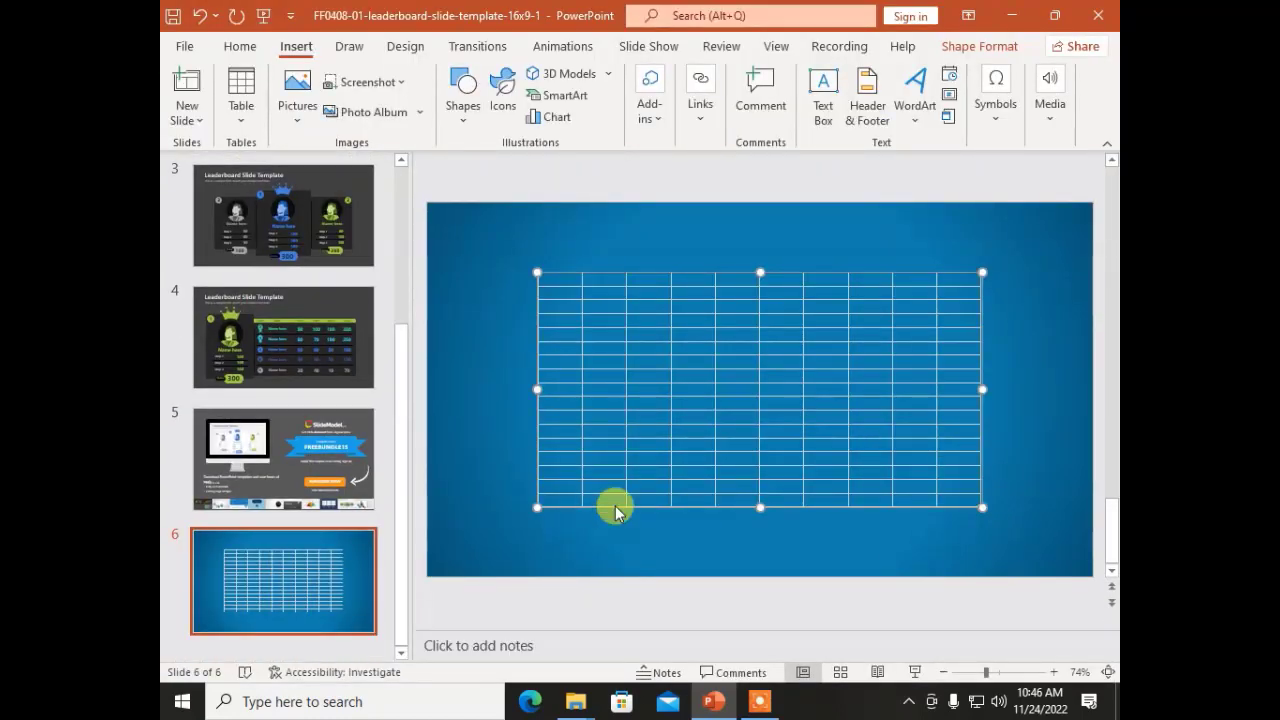
{"action": "key", "text": "Delete"}
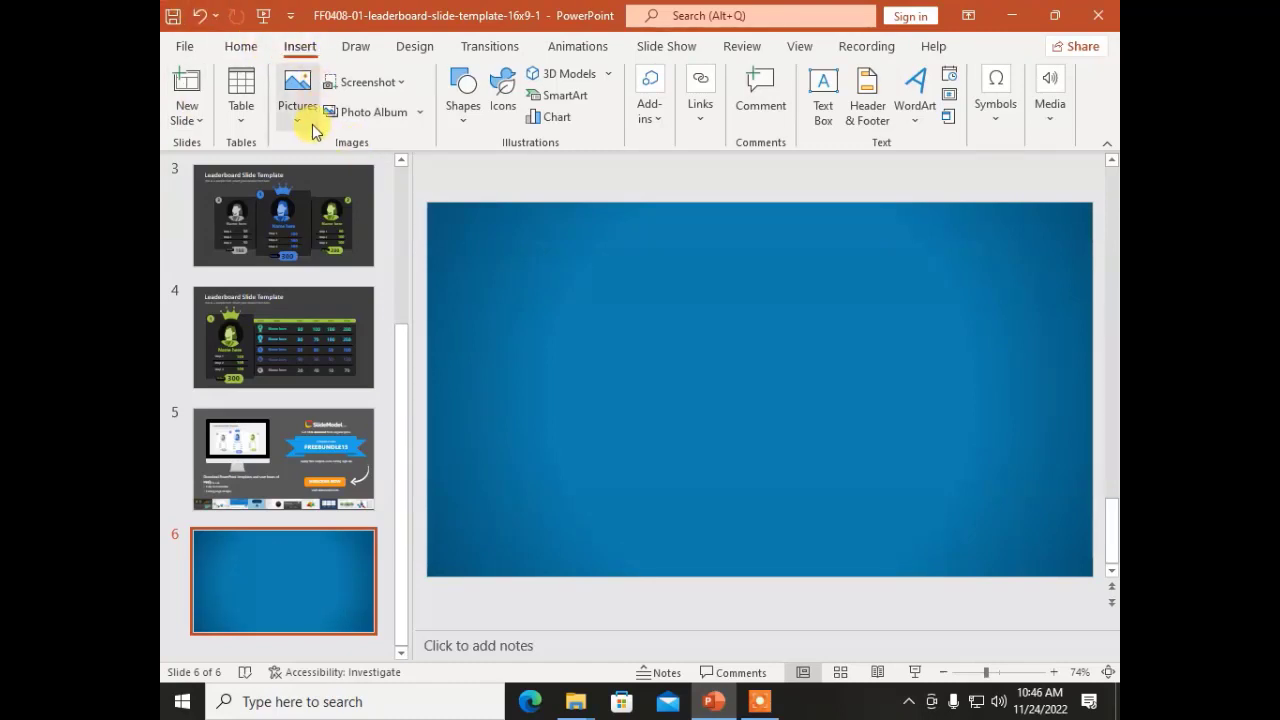
Insert the picture 1ggg (17)ttt from the Wallpapers folder on Local Disk (E:) into slide 6.
{"action": "left_click", "coordinate": [300, 125]}
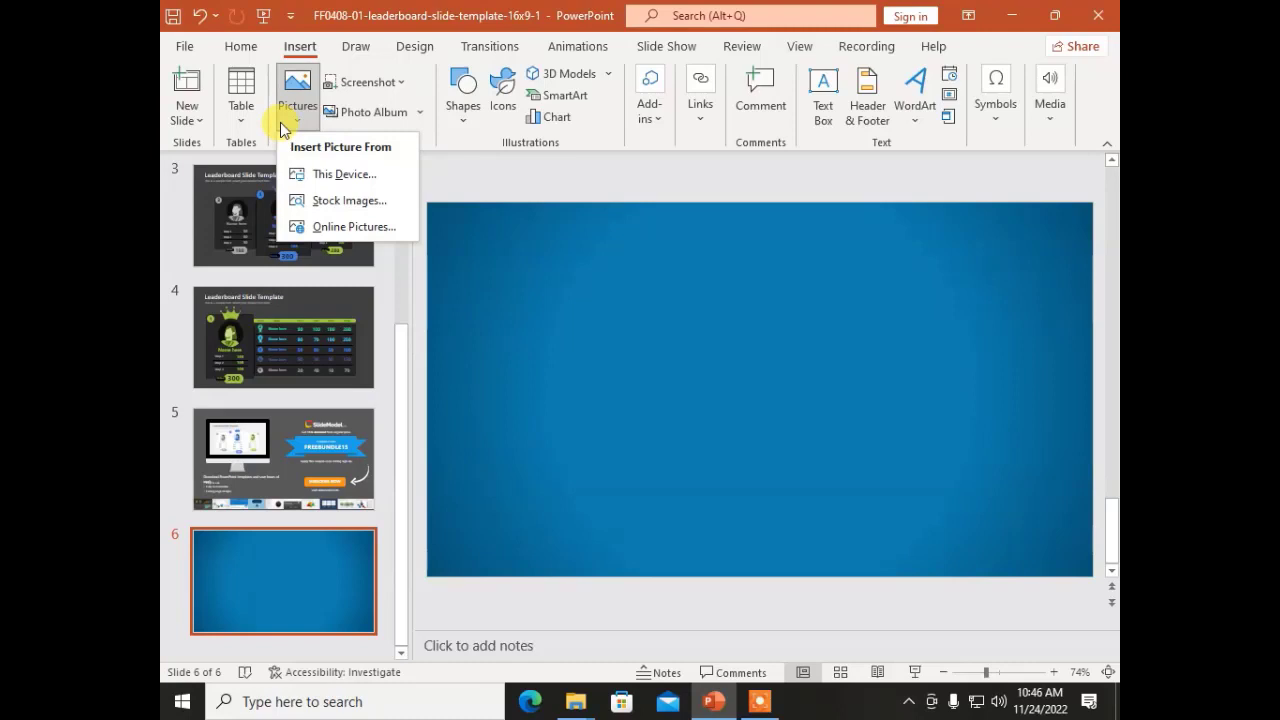
{"action": "left_click", "coordinate": [346, 178]}
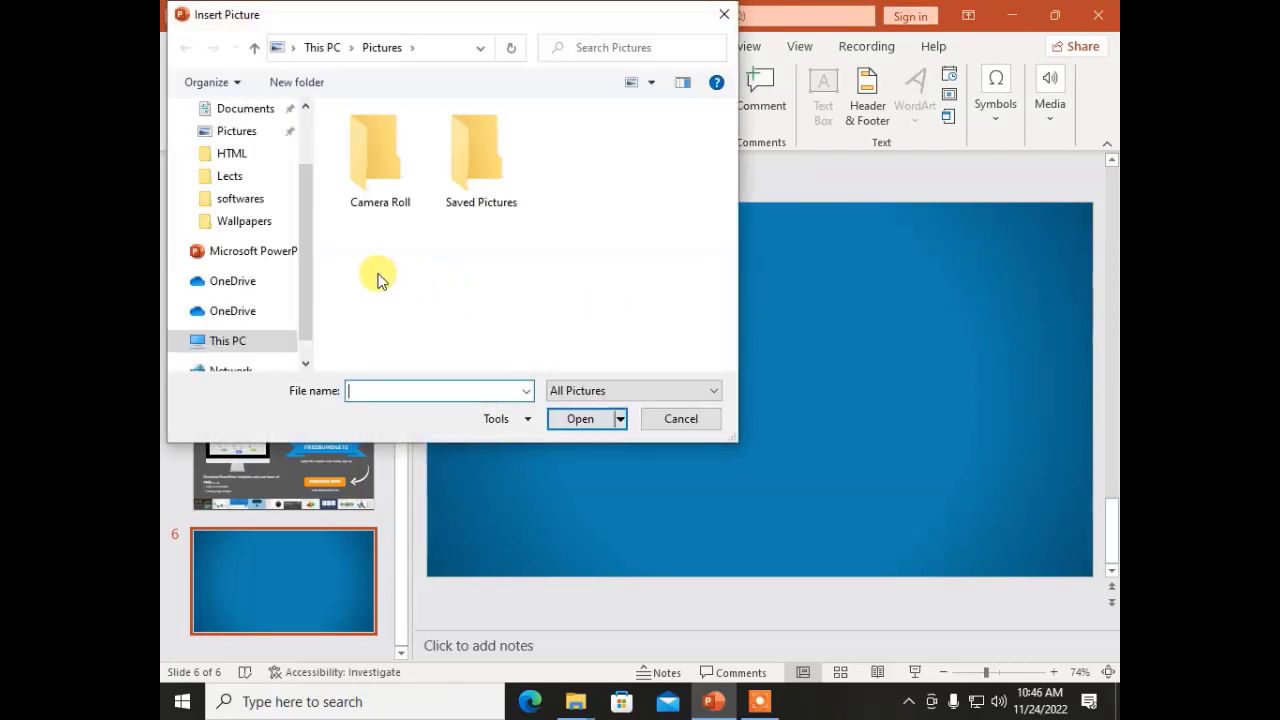
{"action": "scroll", "coordinate": [277, 274], "scroll_direction": "down", "scroll_amount": 1}
{"action": "left_click", "coordinate": [214, 320]}
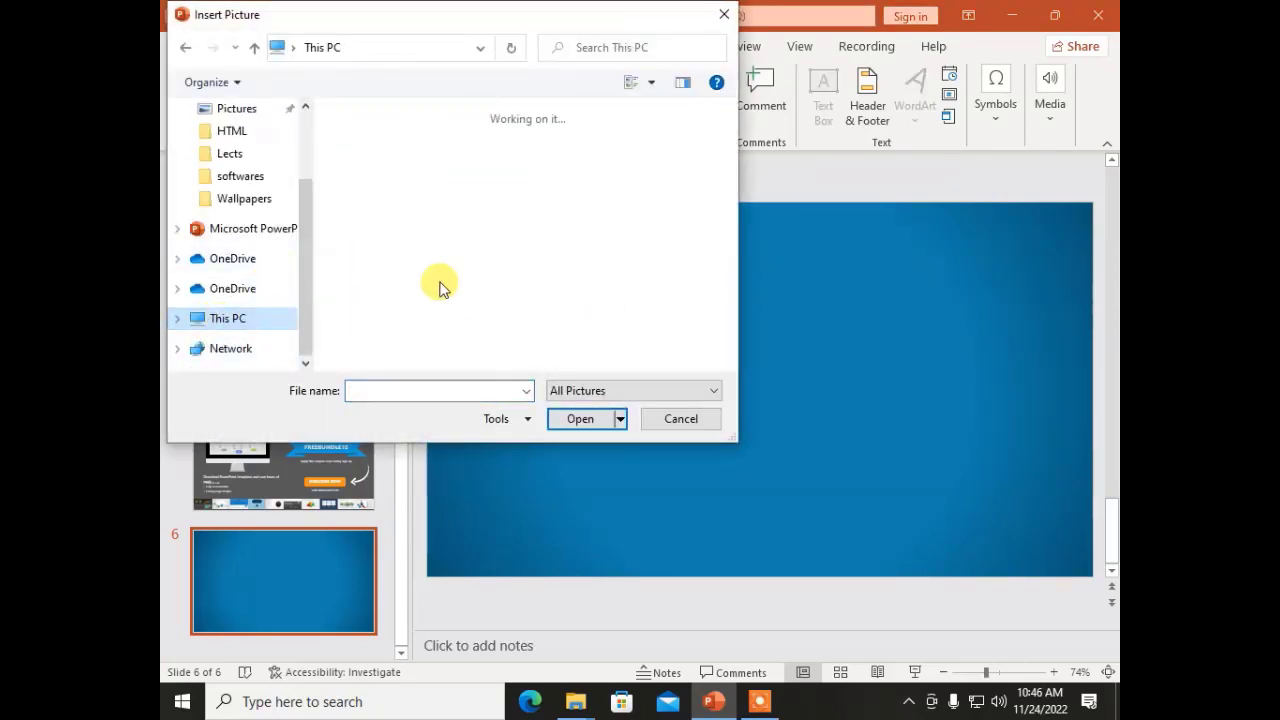
{"action": "double_click", "coordinate": [457, 346]}
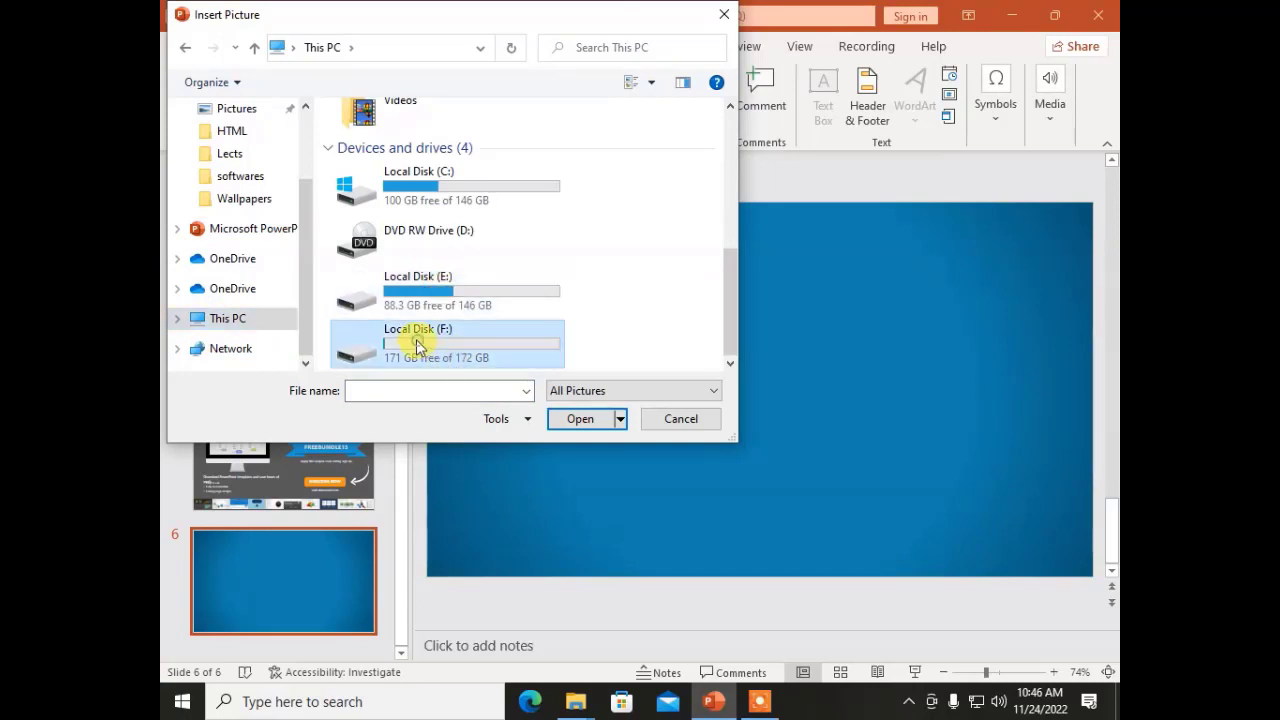
{"action": "left_click", "coordinate": [224, 318]}
{"action": "double_click", "coordinate": [390, 293]}
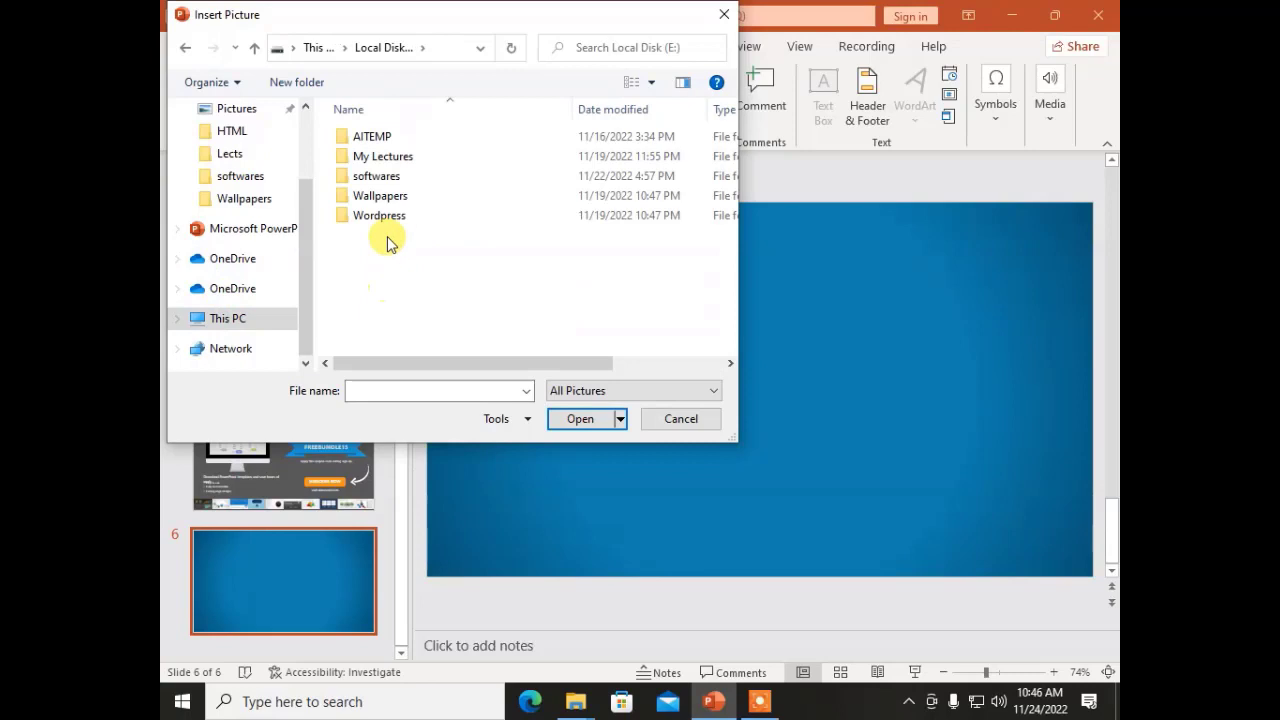
{"action": "double_click", "coordinate": [385, 197]}
{"action": "scroll", "coordinate": [585, 229], "scroll_direction": "down", "scroll_amount": 3}
{"action": "scroll", "coordinate": [582, 282], "scroll_direction": "down", "scroll_amount": 6}
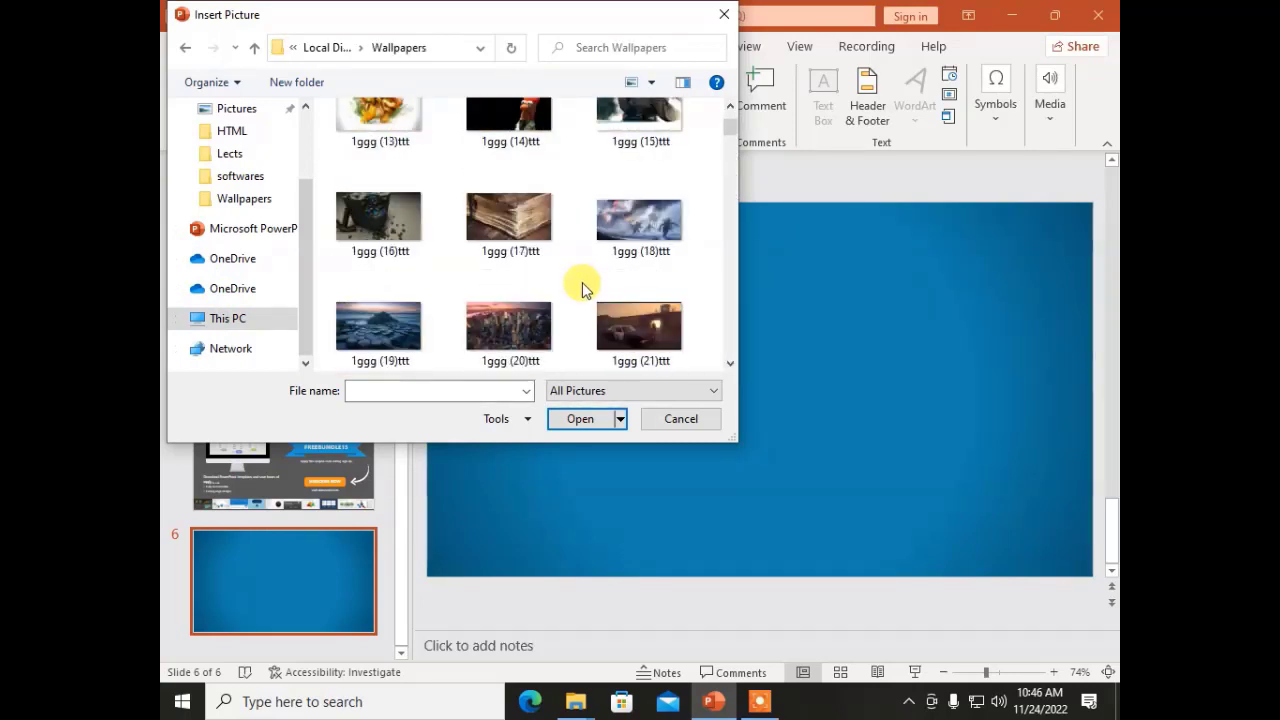
{"action": "left_click", "coordinate": [510, 222]}
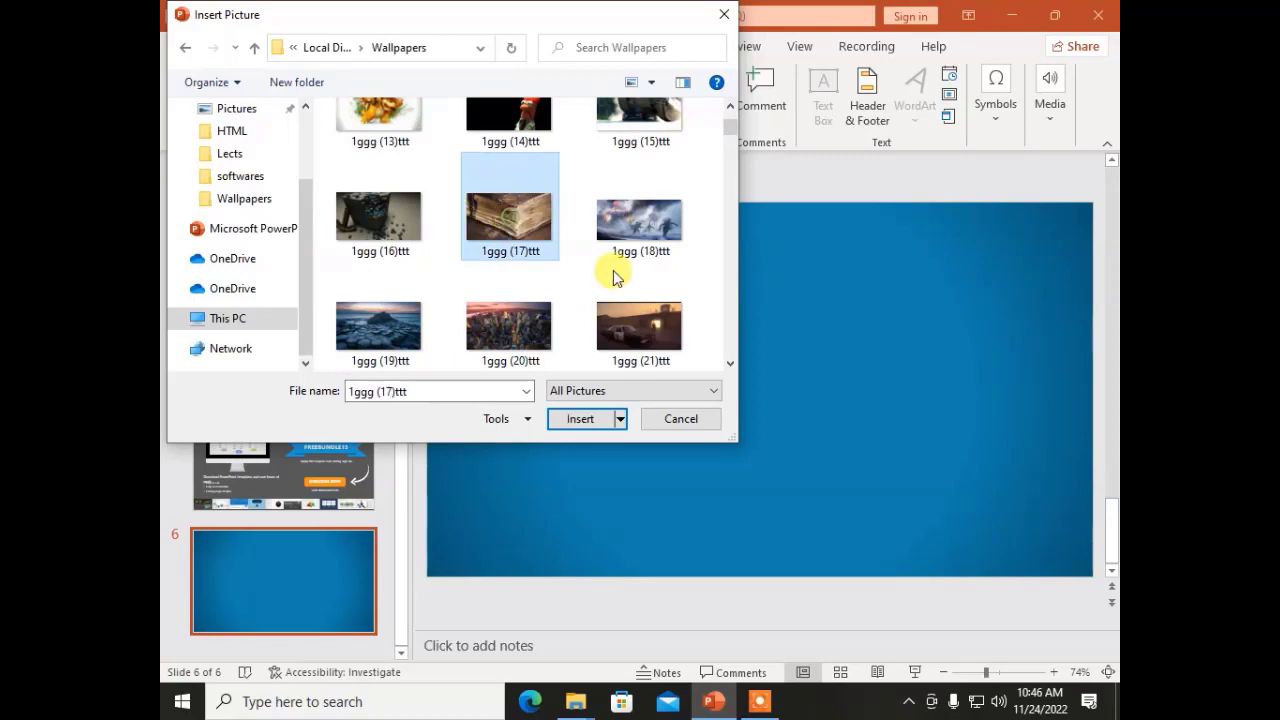
{"action": "left_click", "coordinate": [591, 413]}
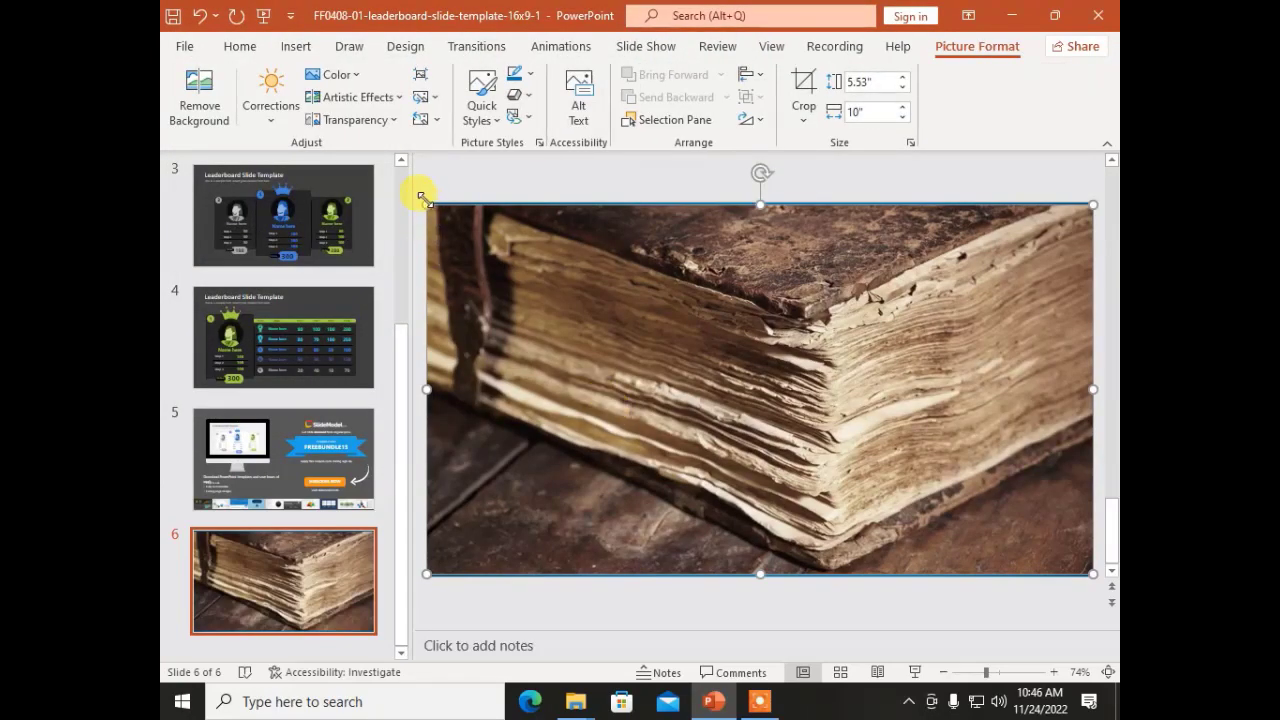
Shrink the book picture to about 4.1 by 2.27 inches and move it to the right of the slide's centre.
{"action": "left_click_drag", "start_coordinate": [424, 199], "coordinate": [818, 424]}
{"action": "left_click_drag", "start_coordinate": [940, 485], "coordinate": [855, 376]}
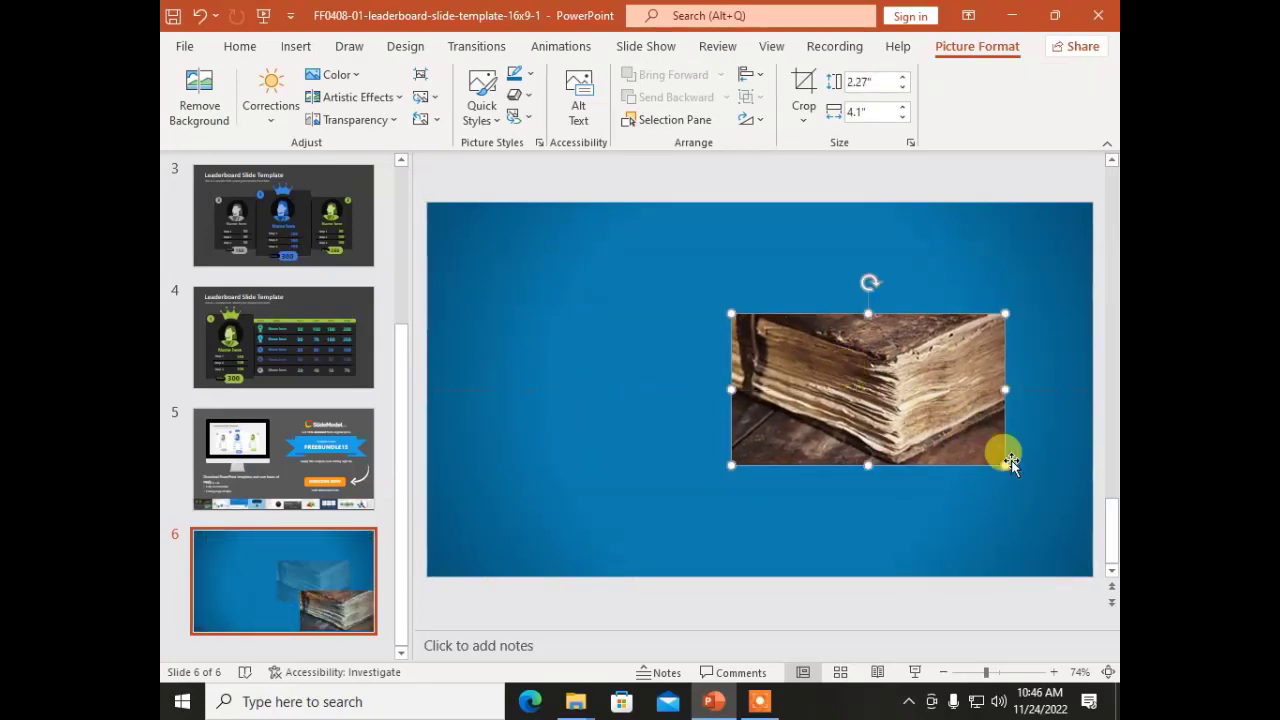
Enlarge the book picture to about 4.31 by 2.38 inches, centre it on the slide and tilt it slightly counterclockwise.
{"action": "mouse_move", "coordinate": [1011, 461]}
{"action": "left_mouse_down"}
{"action": "mouse_move", "coordinate": [938, 420]}
{"action": "mouse_move", "coordinate": [1054, 517]}
{"action": "mouse_move", "coordinate": [974, 457]}
{"action": "mouse_move", "coordinate": [1020, 471]}
{"action": "left_mouse_up"}
{"action": "left_click_drag", "start_coordinate": [851, 394], "coordinate": [743, 386]}
{"action": "left_click_drag", "start_coordinate": [761, 265], "coordinate": [748, 214]}
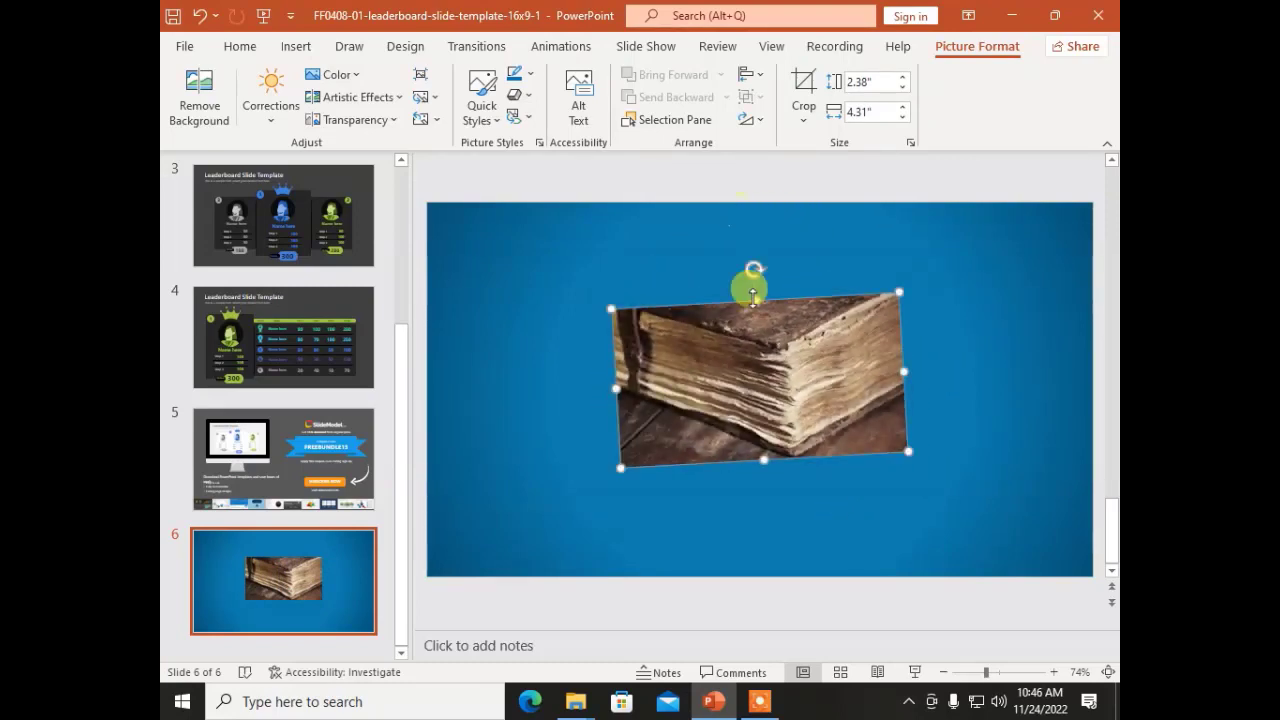
Apply the white-bordered picture style with two diagonally opposite rounded corners to the book picture.
{"action": "left_click", "coordinate": [479, 113]}
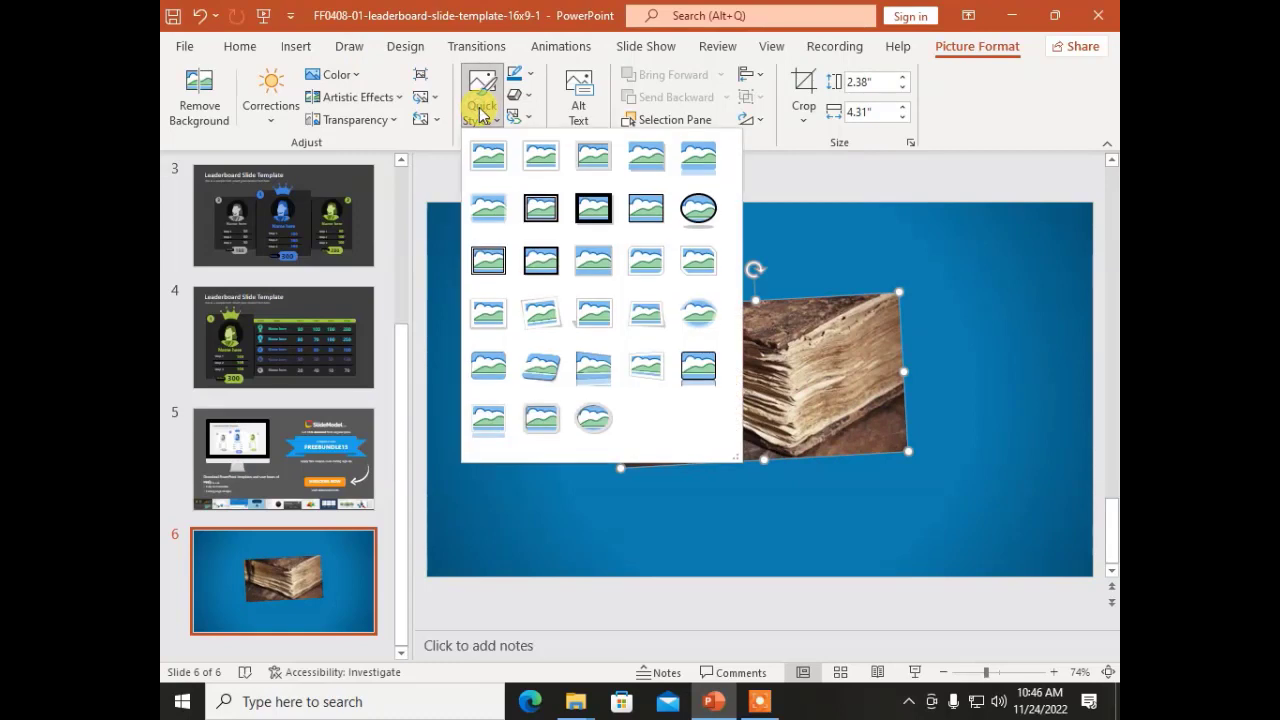
{"action": "left_click", "coordinate": [645, 275]}
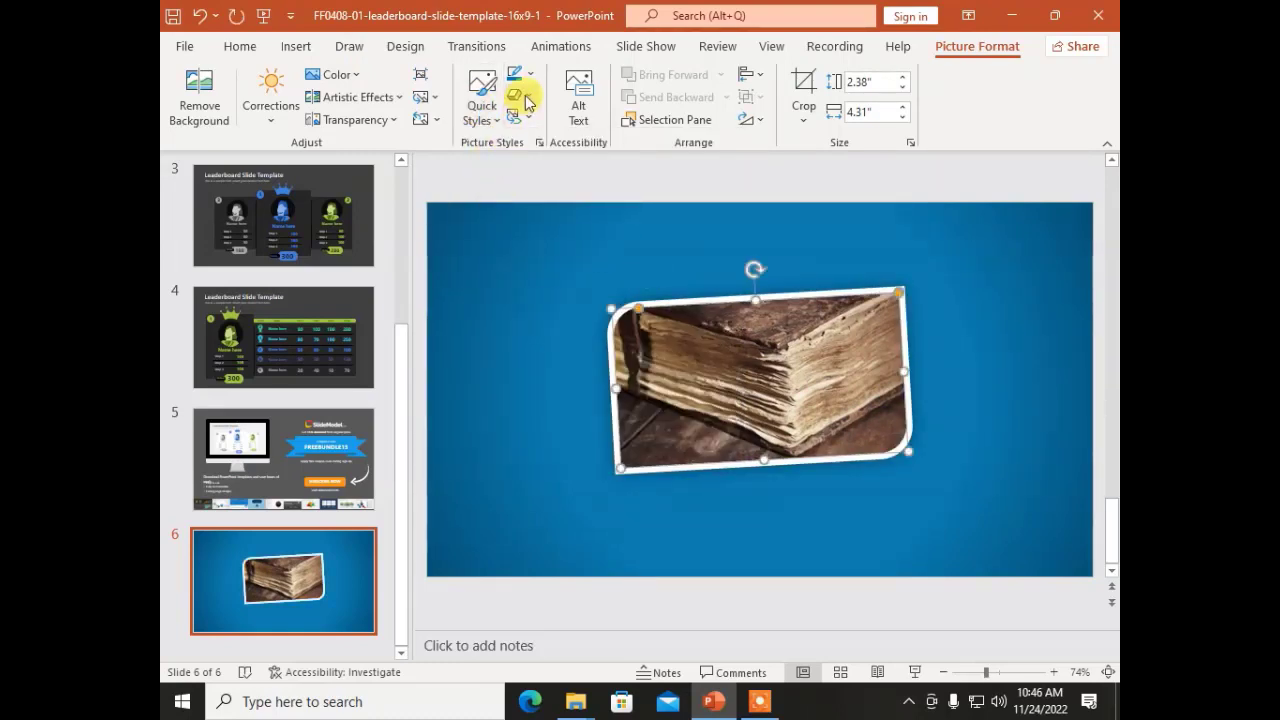
{"action": "left_click", "coordinate": [540, 397]}
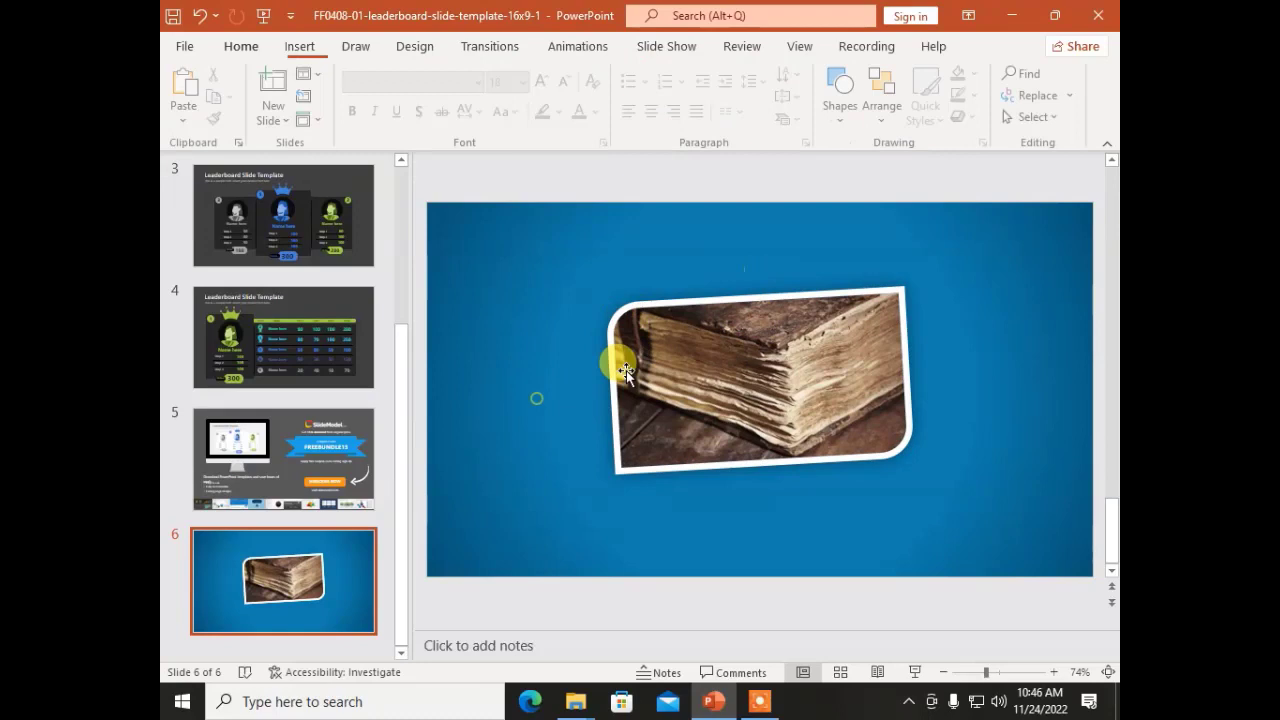
Delete the book picture from slide 6.
{"action": "left_click", "coordinate": [716, 303]}
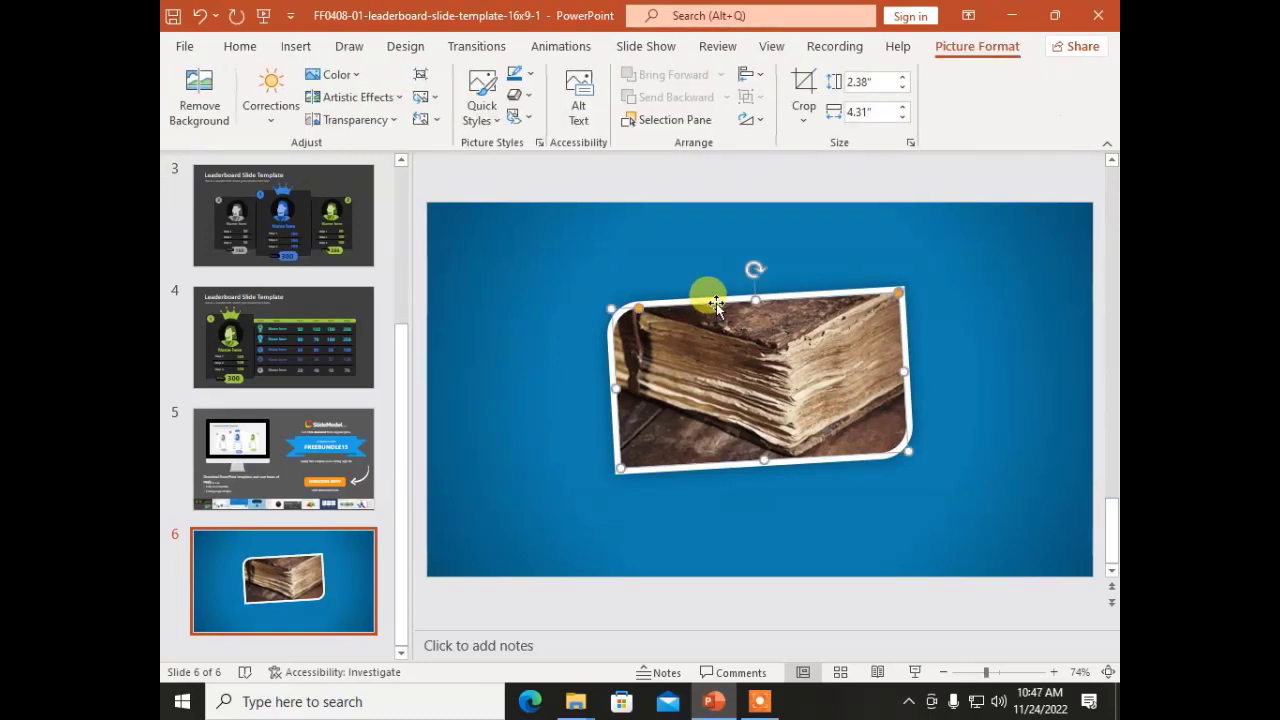
{"action": "key", "text": "Delete"}
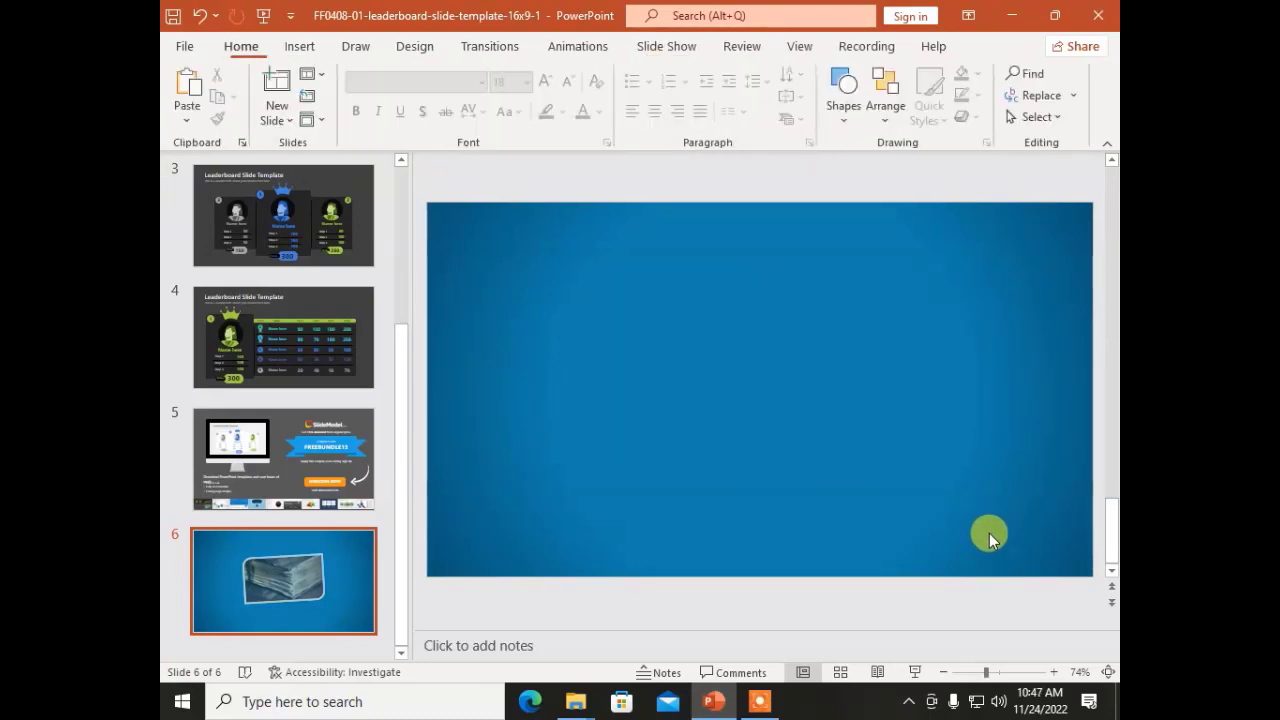
Insert a screen clipping of the desktop wallpaper's central staircase area, about 3.88 by 2.47 inches, on slide 6.
{"action": "left_click", "coordinate": [300, 48]}
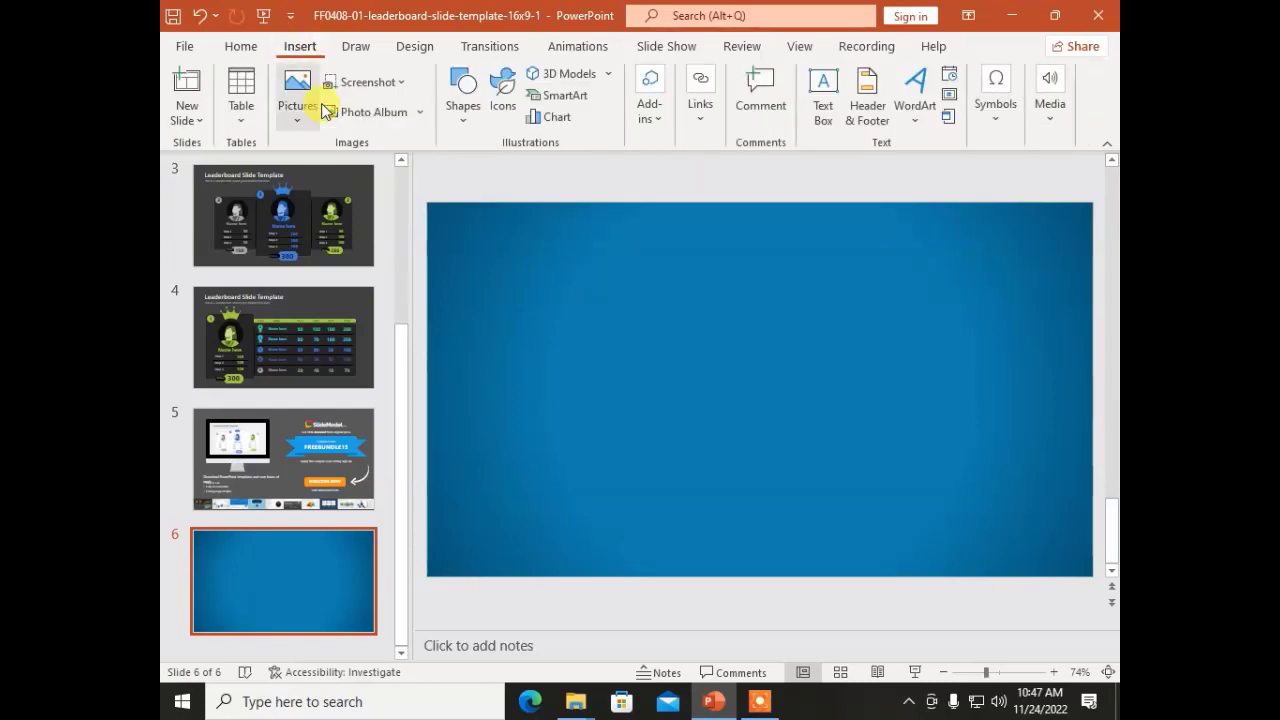
{"action": "left_click", "coordinate": [371, 89]}
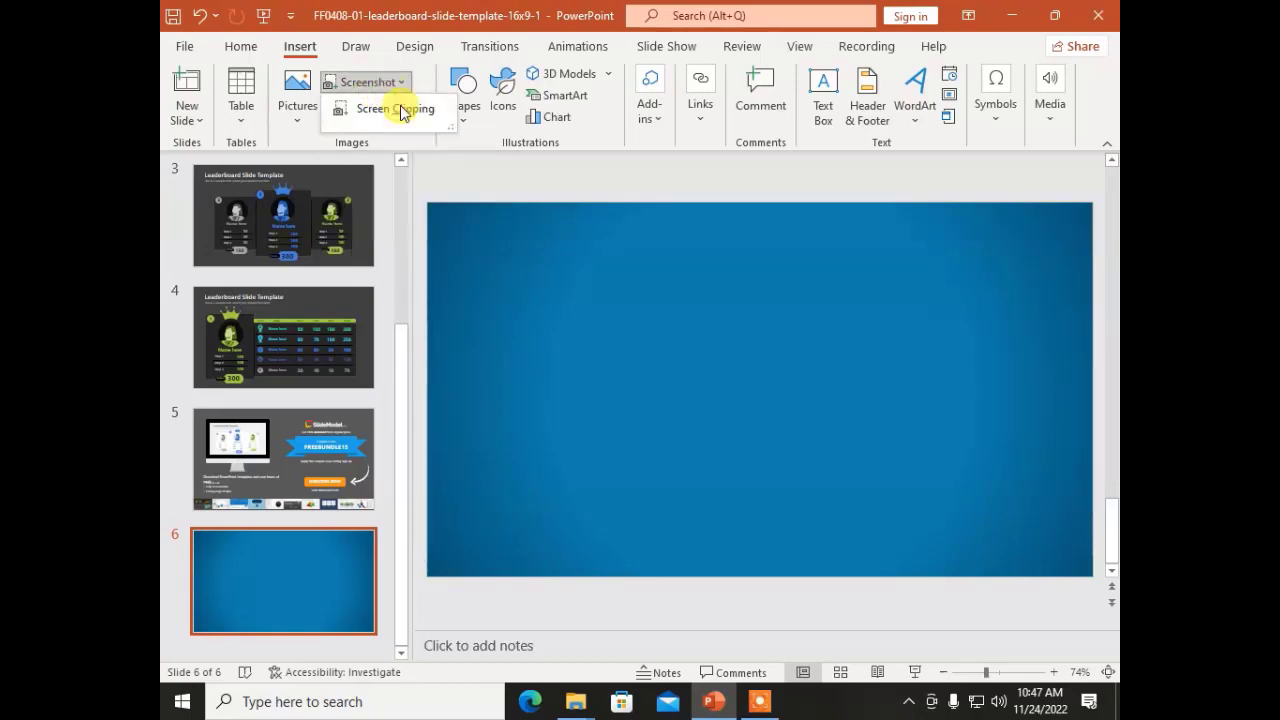
{"action": "left_click", "coordinate": [398, 109]}
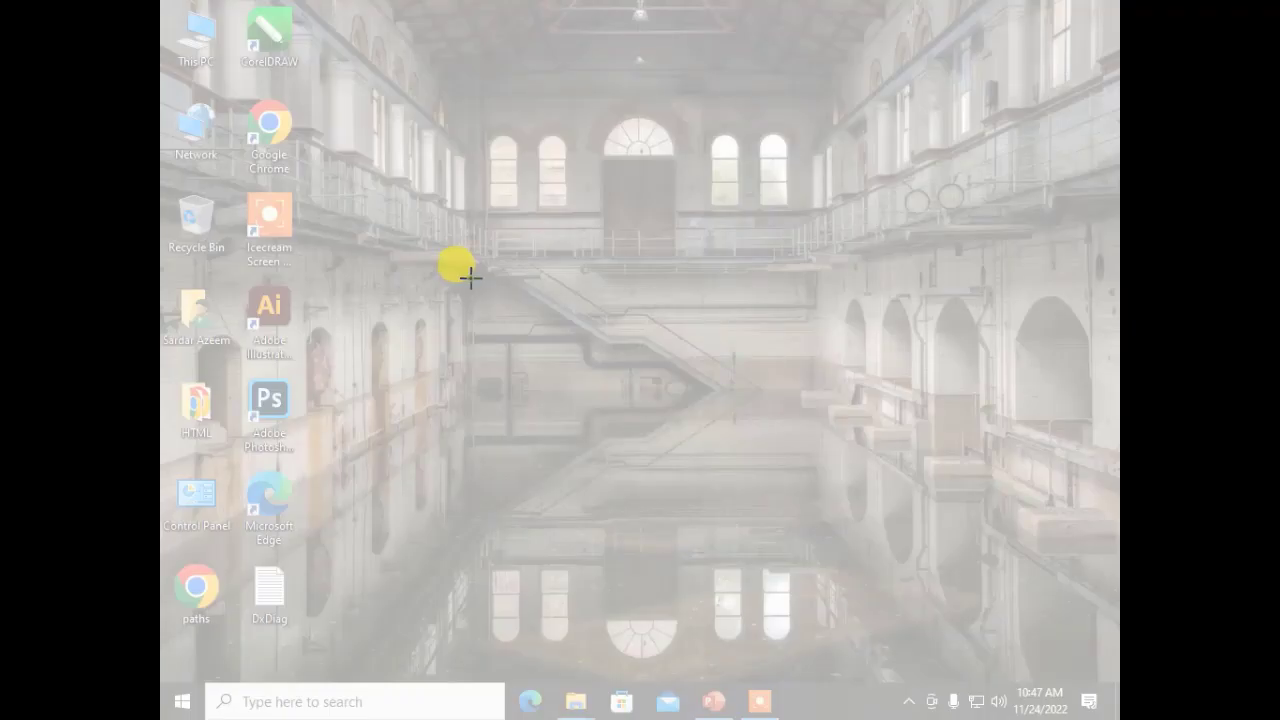
{"action": "left_click_drag", "start_coordinate": [470, 278], "coordinate": [820, 508]}
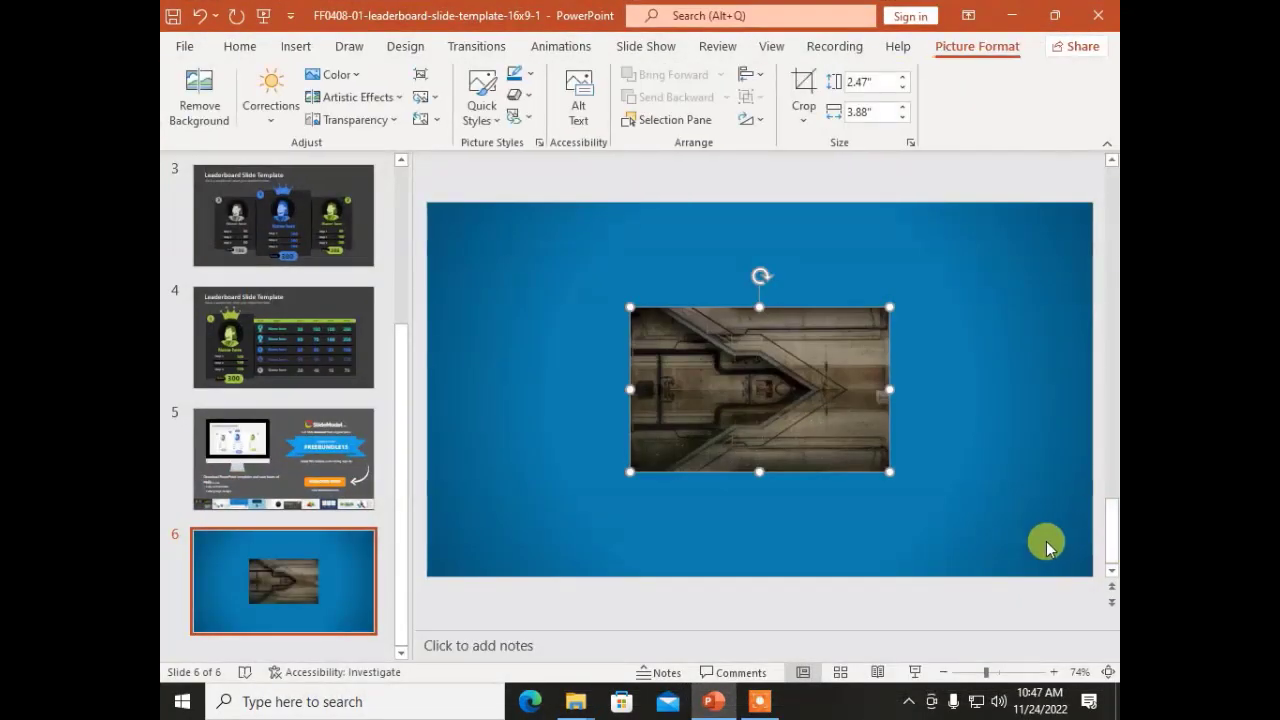
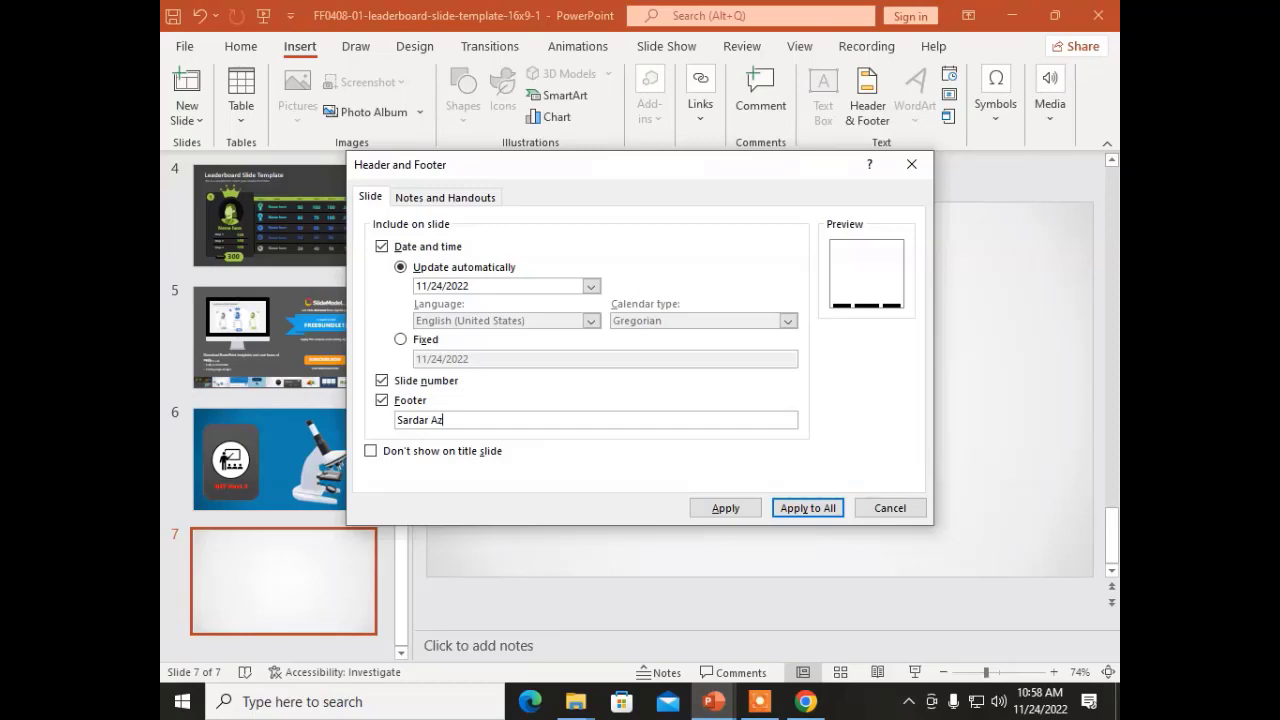
Apply the automatically updated date, slide number and footer to all slides, and check them on slides 6, 5 and 4.
{"action": "left_click", "coordinate": [820, 512]}
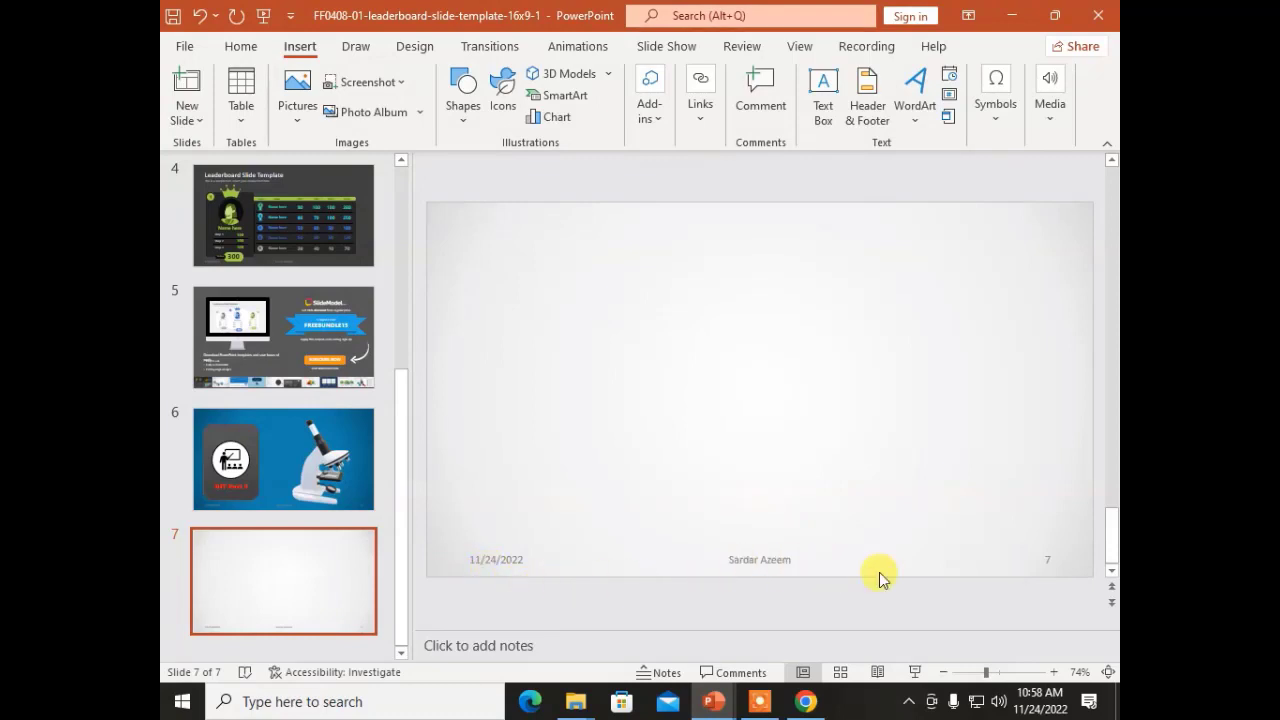
{"action": "scroll", "coordinate": [492, 553], "scroll_direction": "up", "scroll_amount": 1}
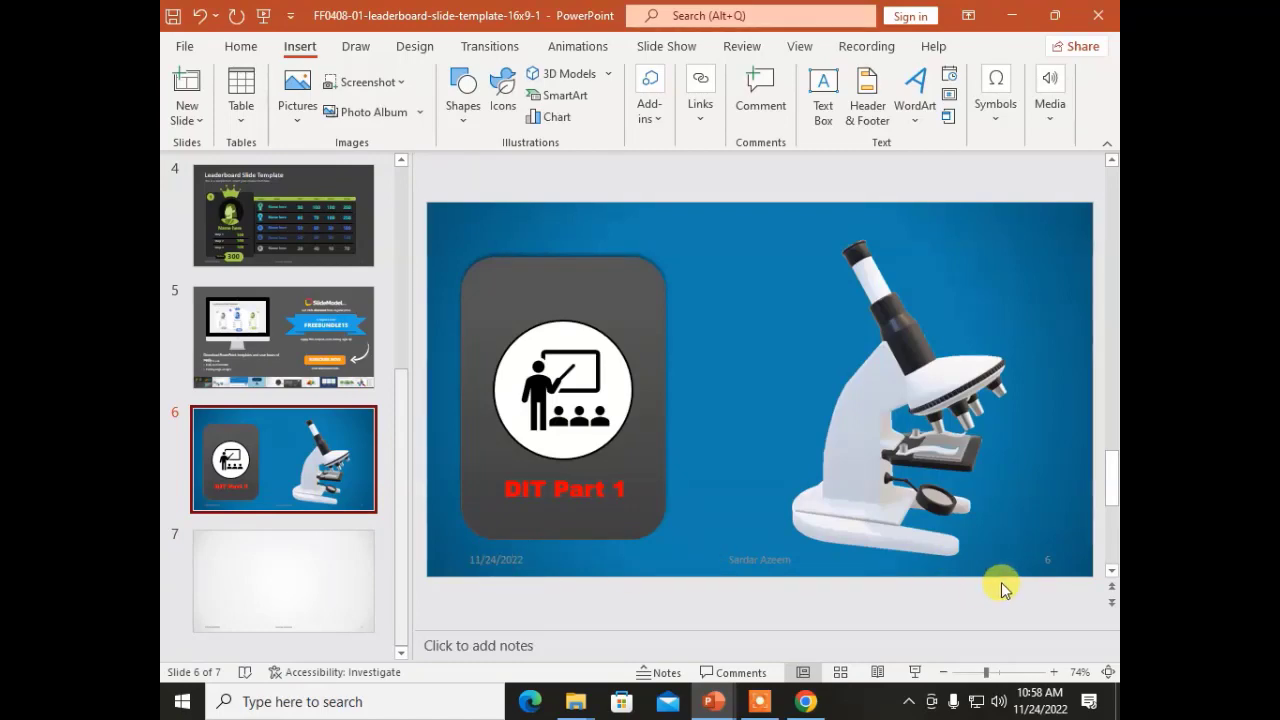
{"action": "left_click", "coordinate": [289, 335]}
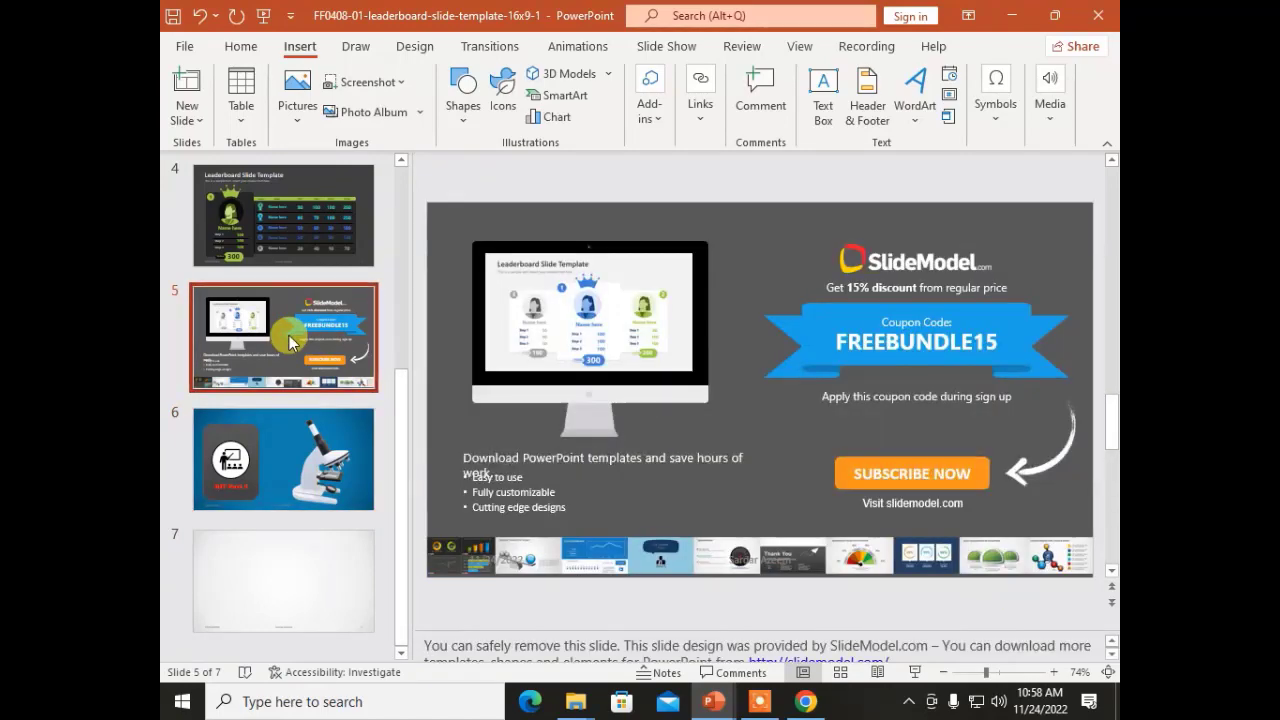
{"action": "left_click", "coordinate": [287, 223]}
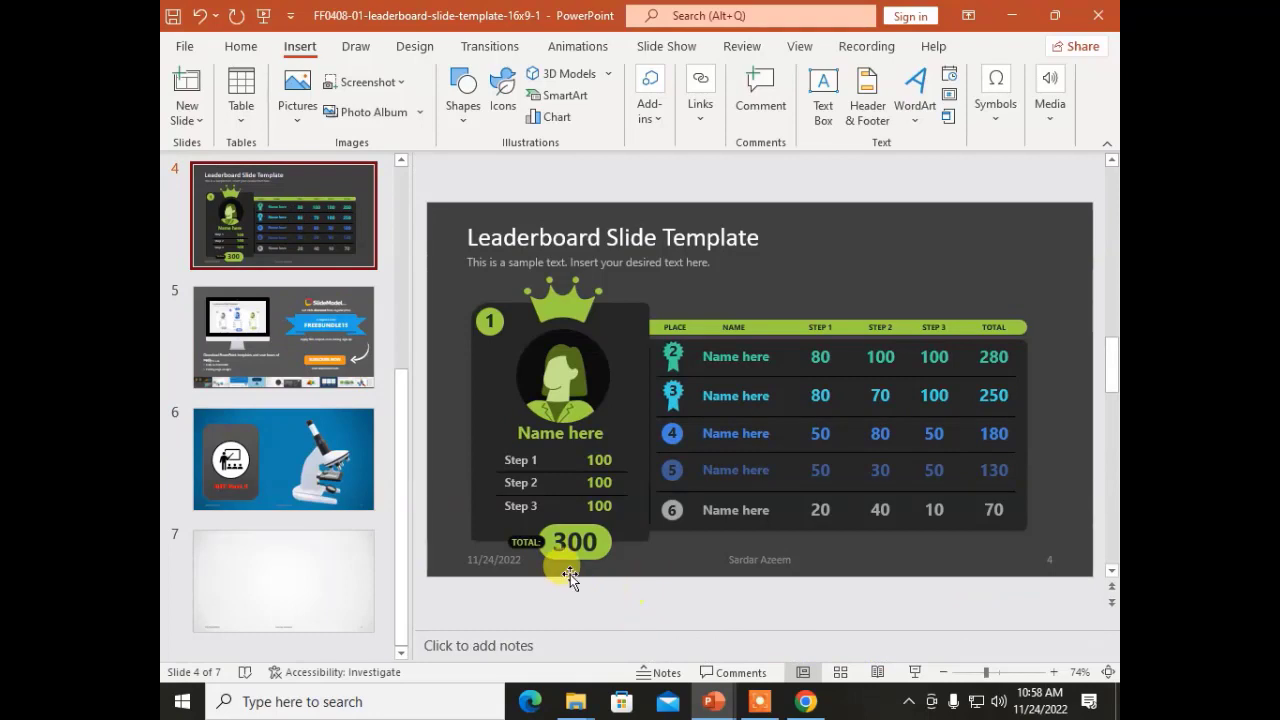
Insert dark gray reflected WordArt reading "PICT Computer Atd" on slide 7 and move it to the upper part of the slide.
{"action": "left_click", "coordinate": [236, 620]}
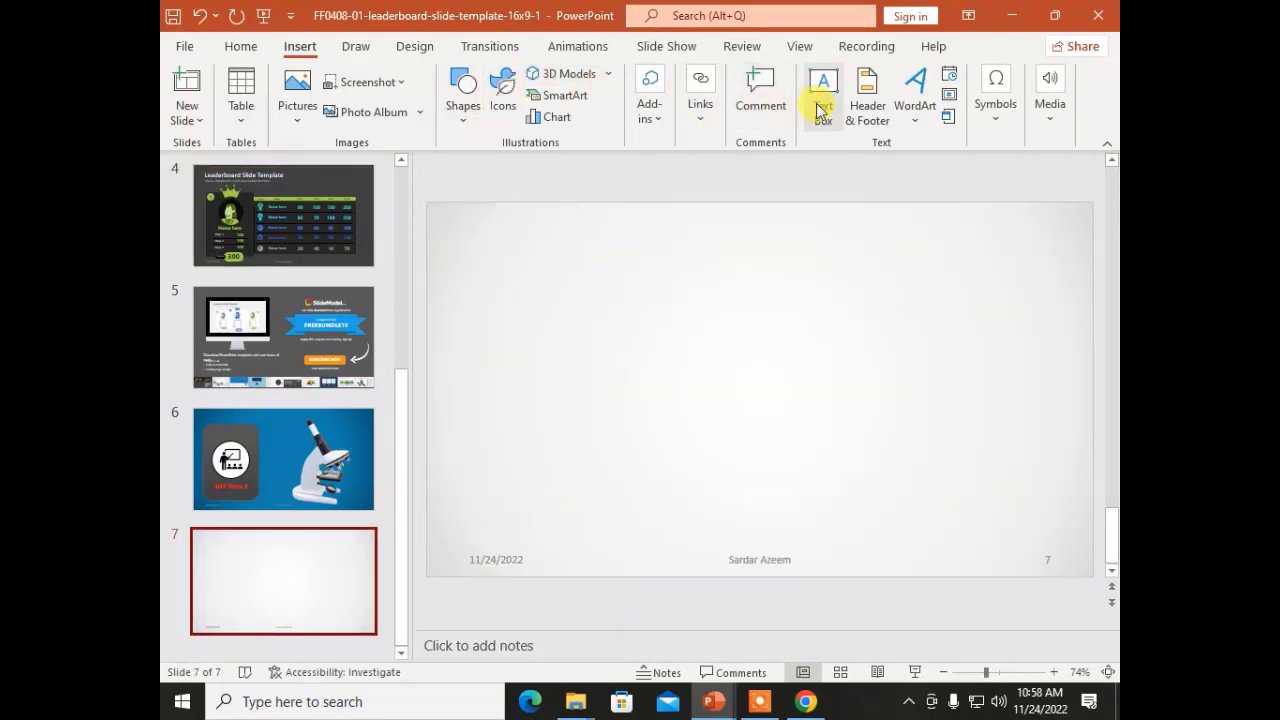
{"action": "left_click", "coordinate": [915, 120]}
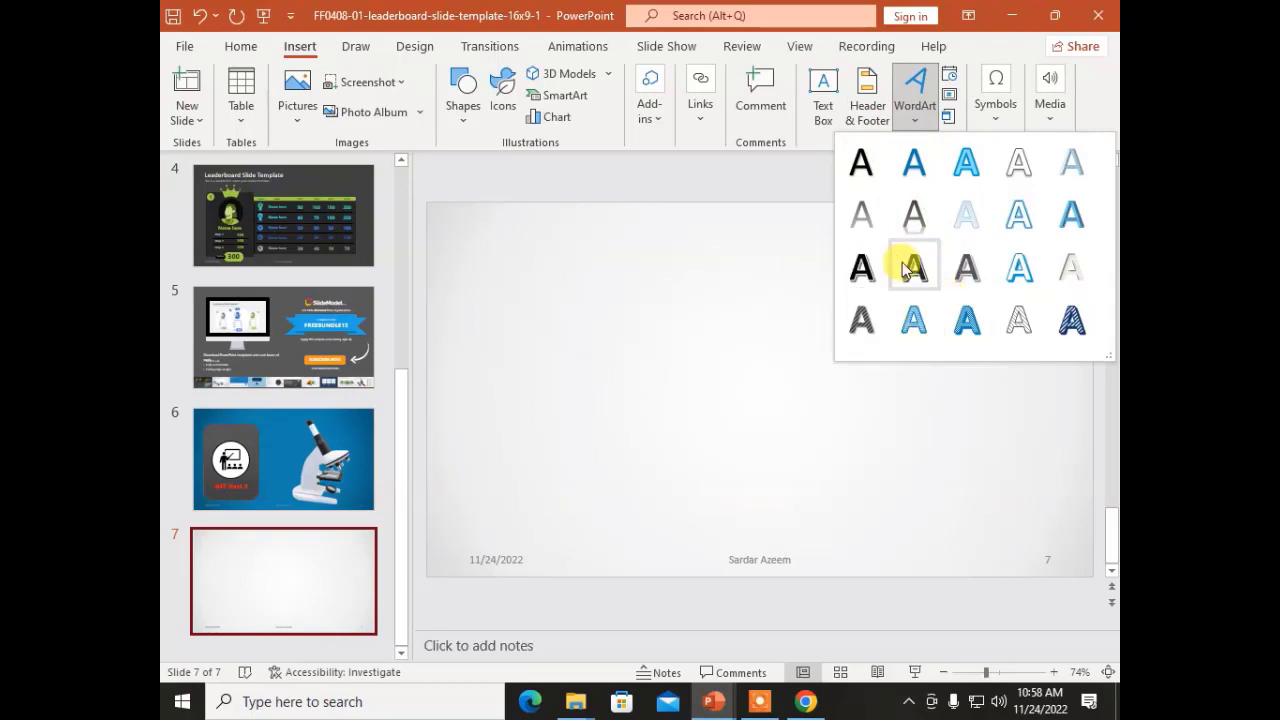
{"action": "left_click", "coordinate": [912, 216]}
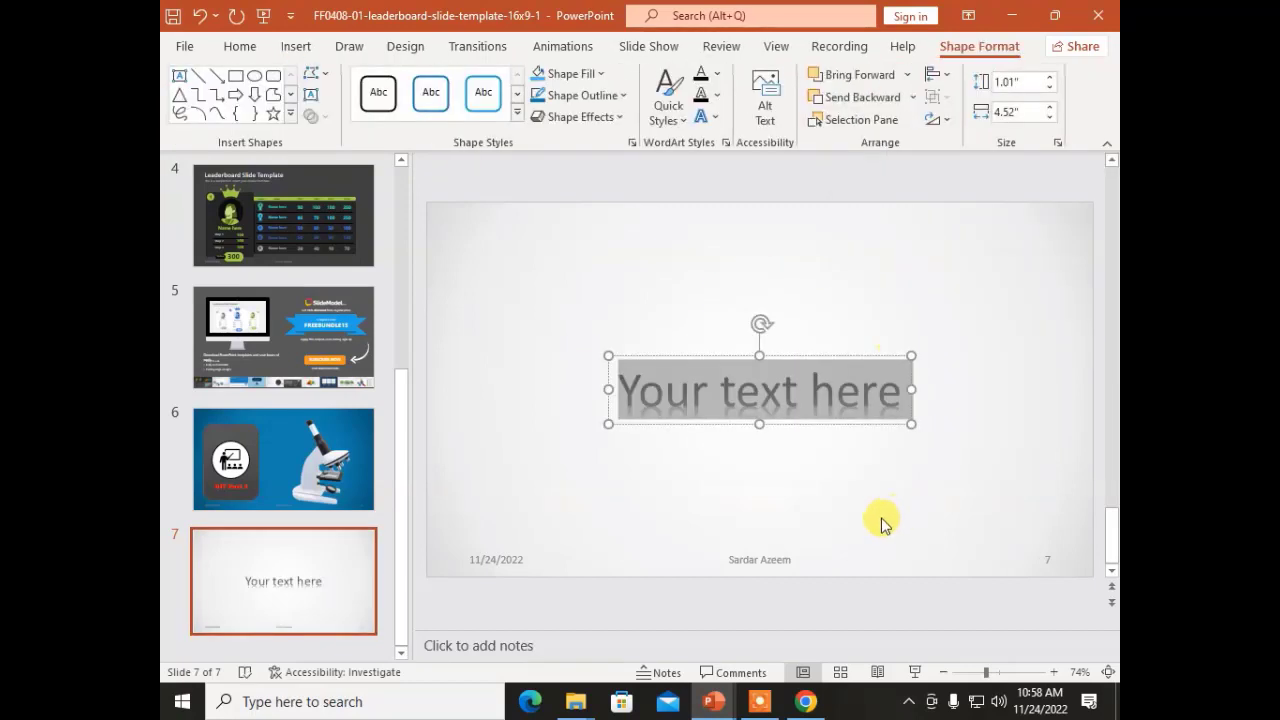
{"action": "type", "text": "PICT"}
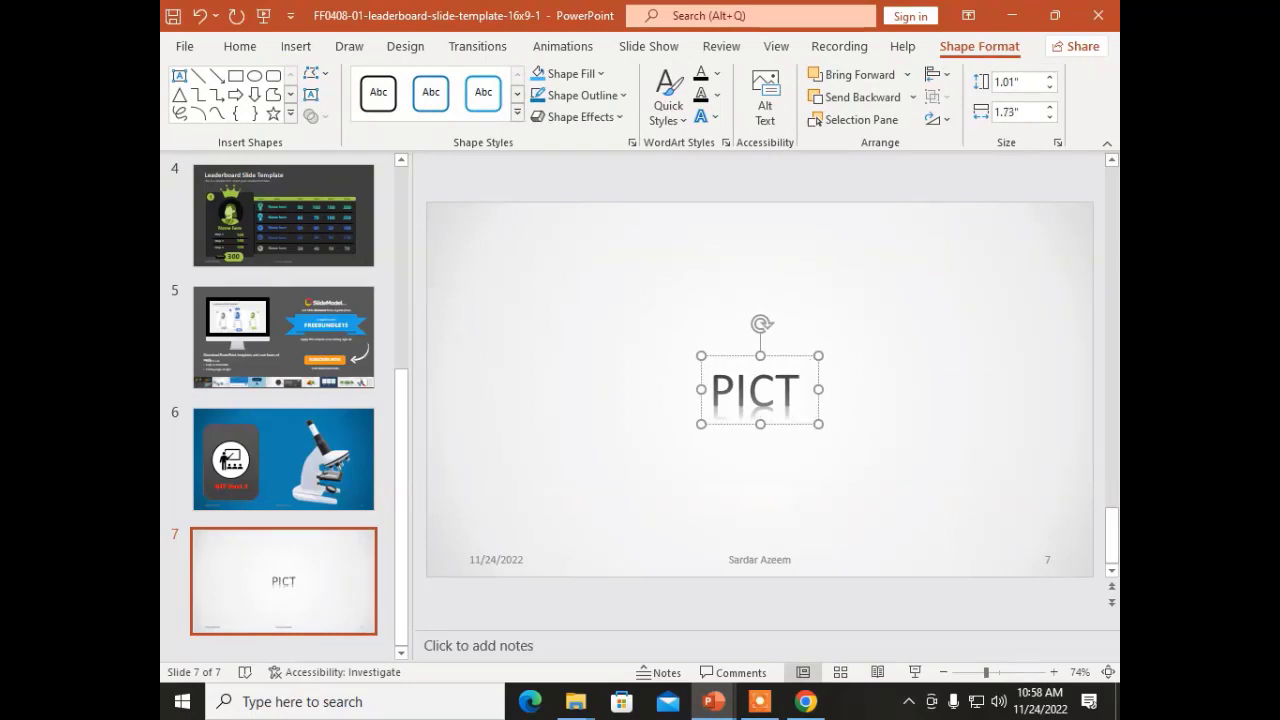
{"action": "type", "text": " Compute"}
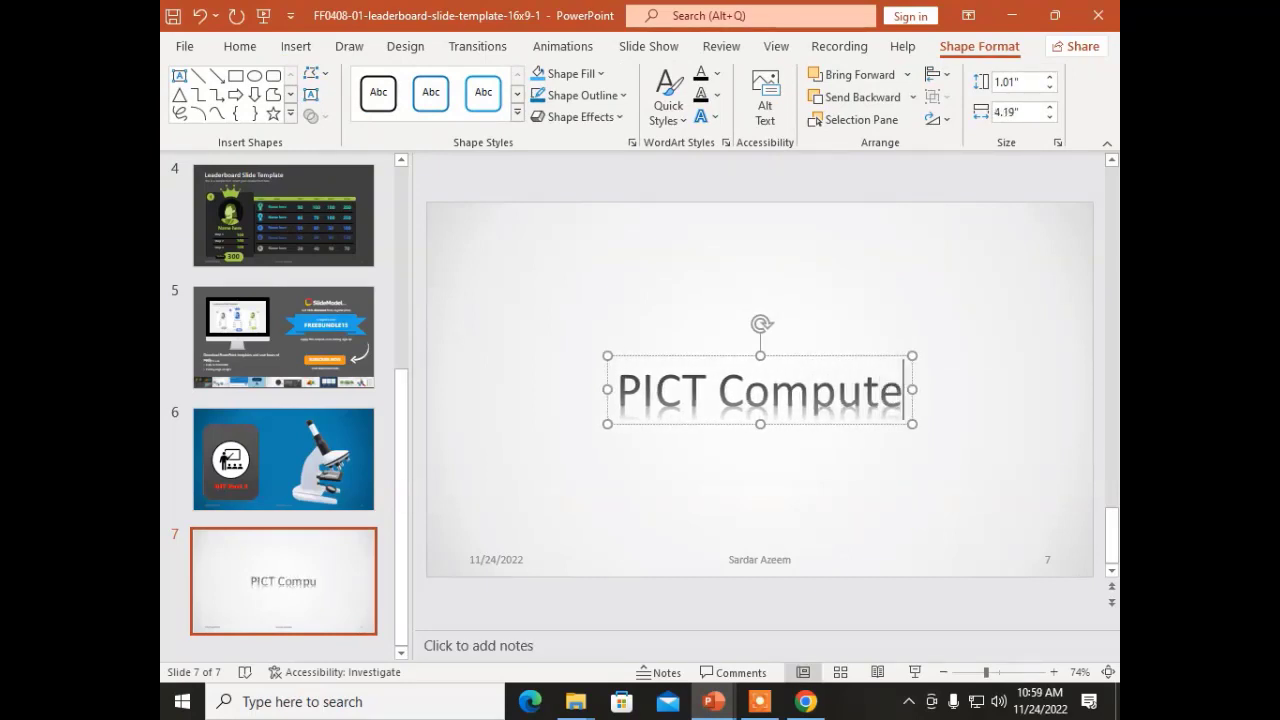
{"action": "type", "text": "r Atd"}
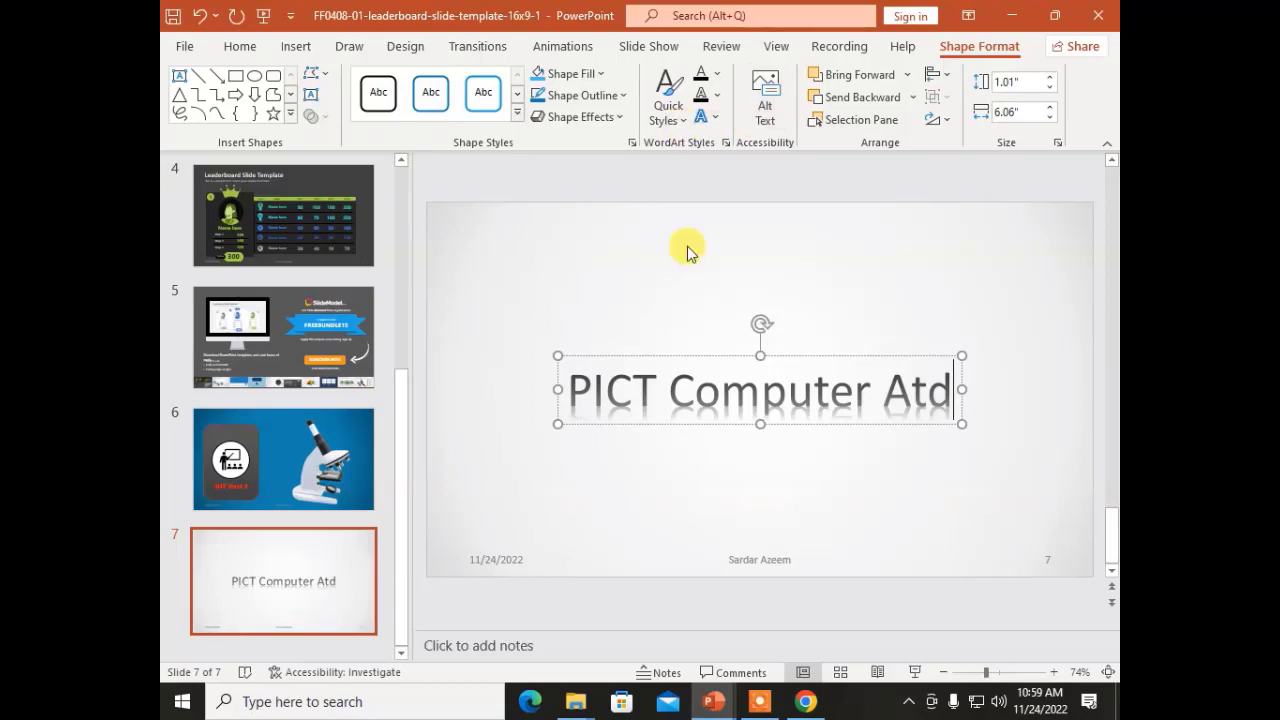
{"action": "left_click_drag", "start_coordinate": [654, 355], "coordinate": [652, 262]}
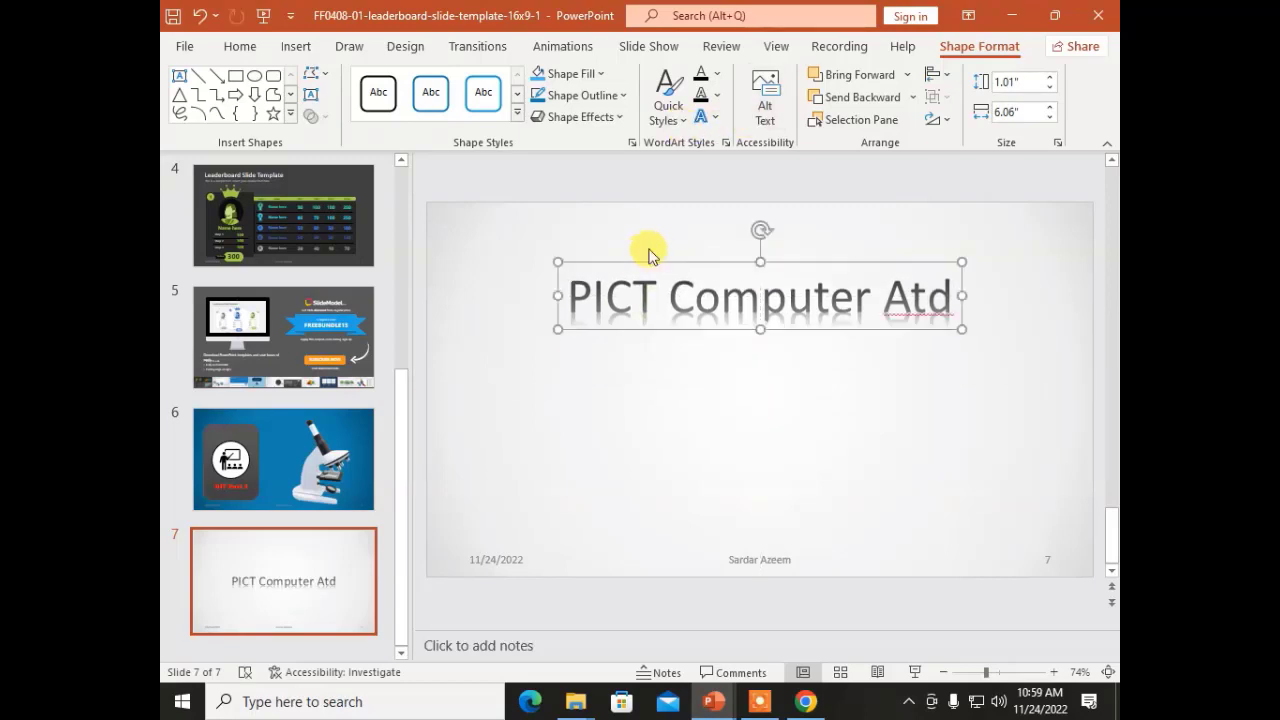
Format the WordArt text on slide 7 as red 72-point Bahnschrift.
{"action": "left_click", "coordinate": [250, 47]}
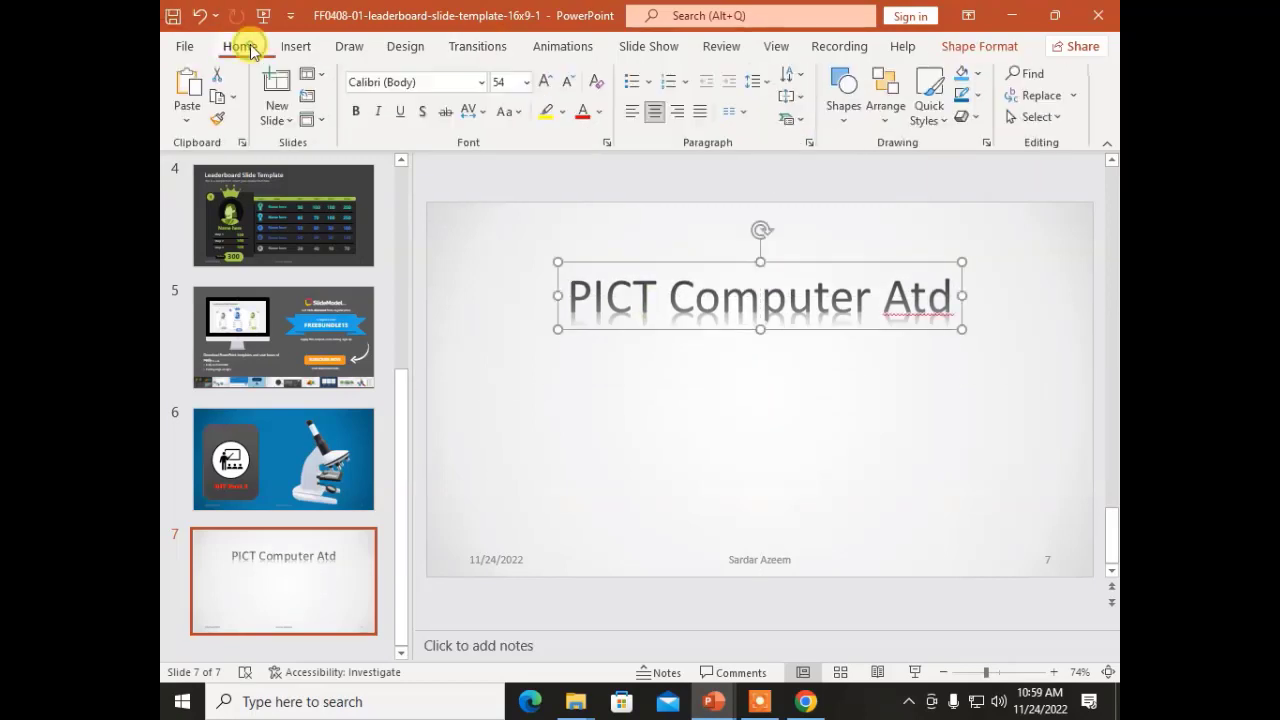
{"action": "left_click", "coordinate": [484, 85]}
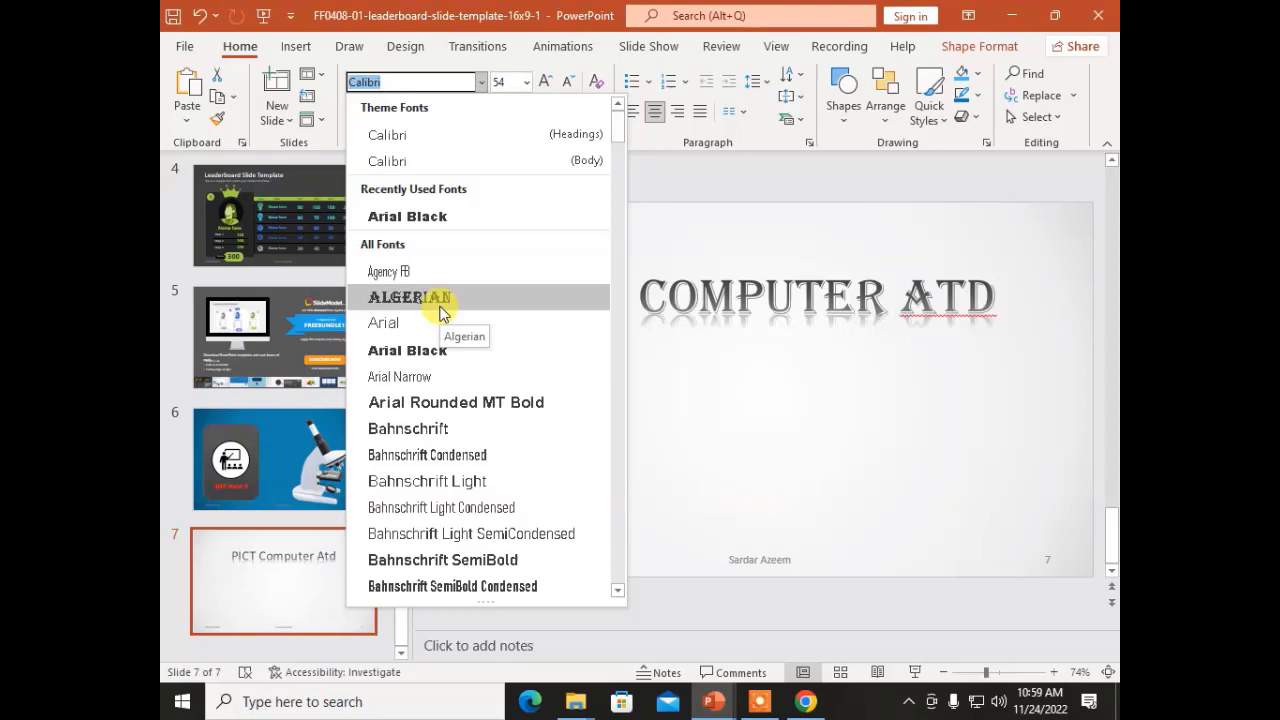
{"action": "left_click", "coordinate": [418, 430]}
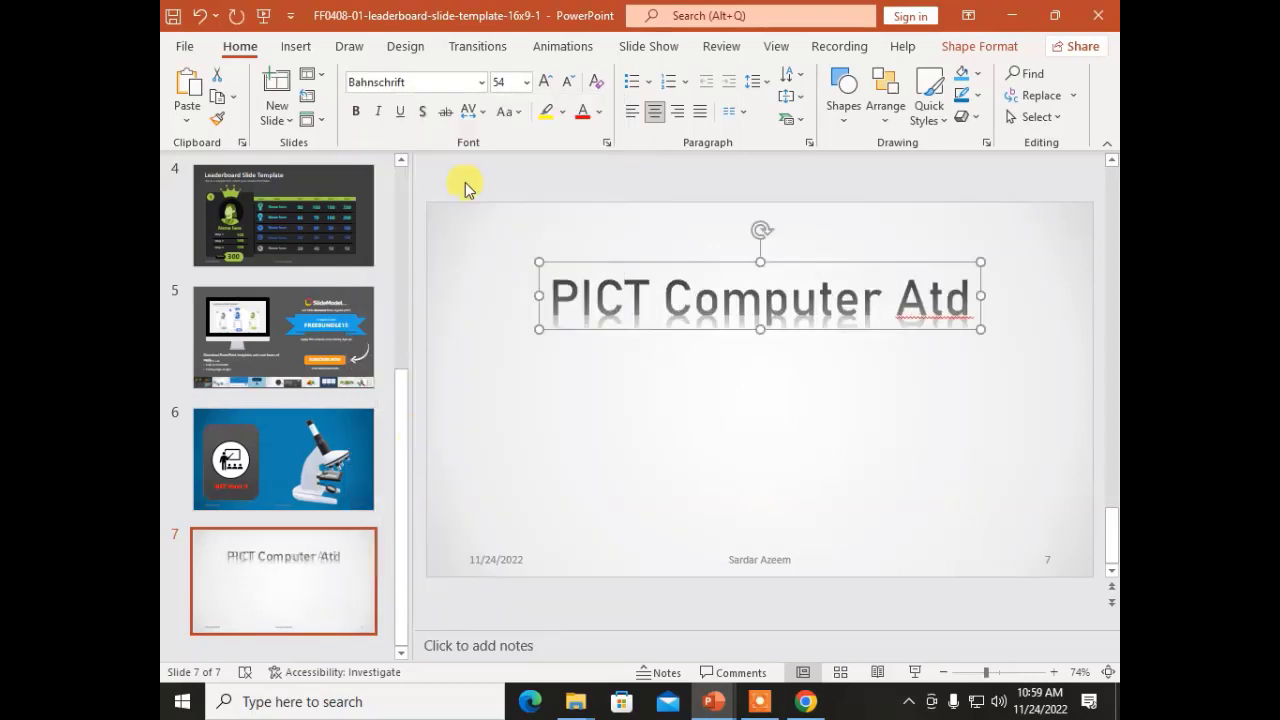
{"action": "left_click", "coordinate": [579, 112]}
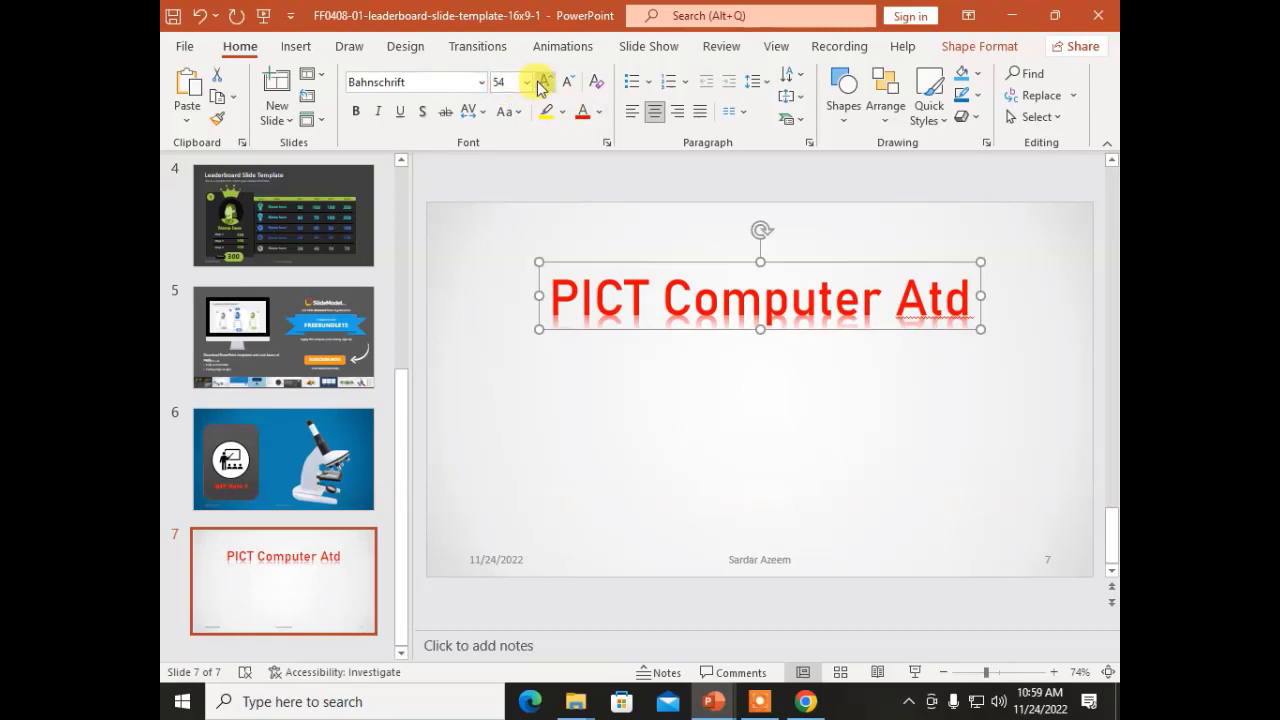
{"action": "left_click", "coordinate": [543, 82]}
{"action": "left_click", "coordinate": [543, 82]}
{"action": "left_click", "coordinate": [543, 82]}
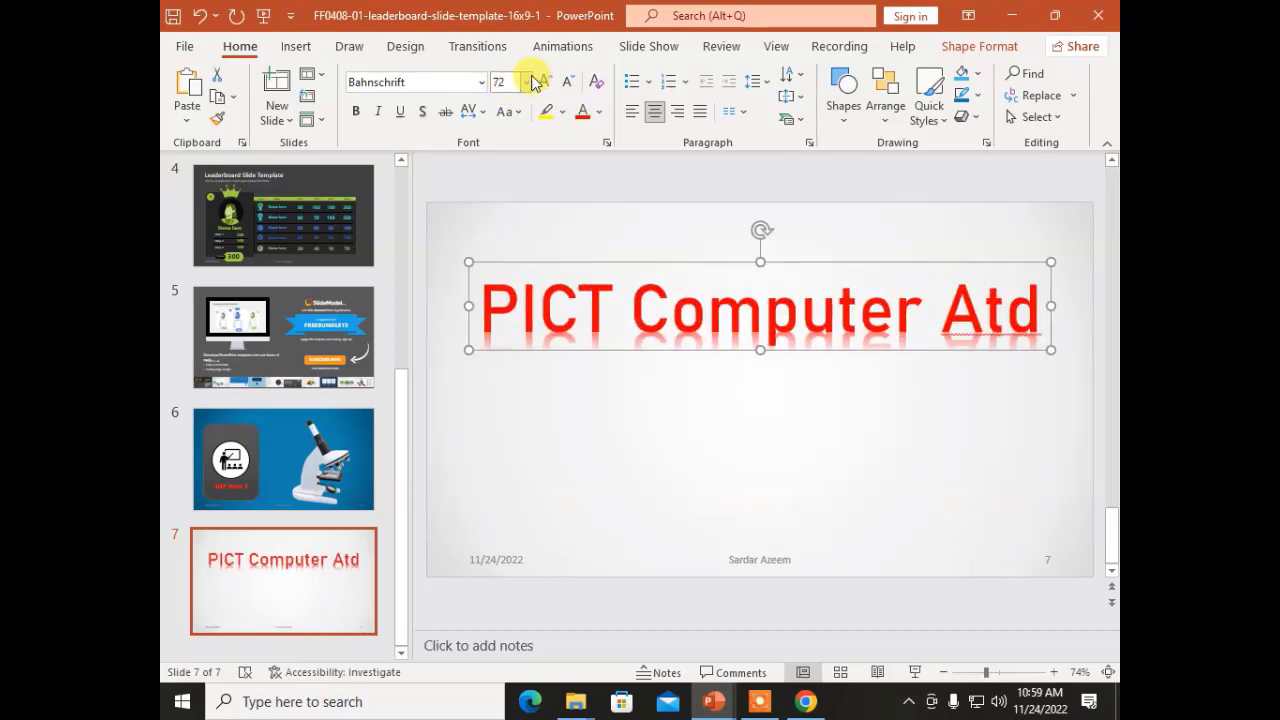
Curve the WordArt text upward with the first Follow Path transform effect.
{"action": "left_click", "coordinate": [978, 50]}
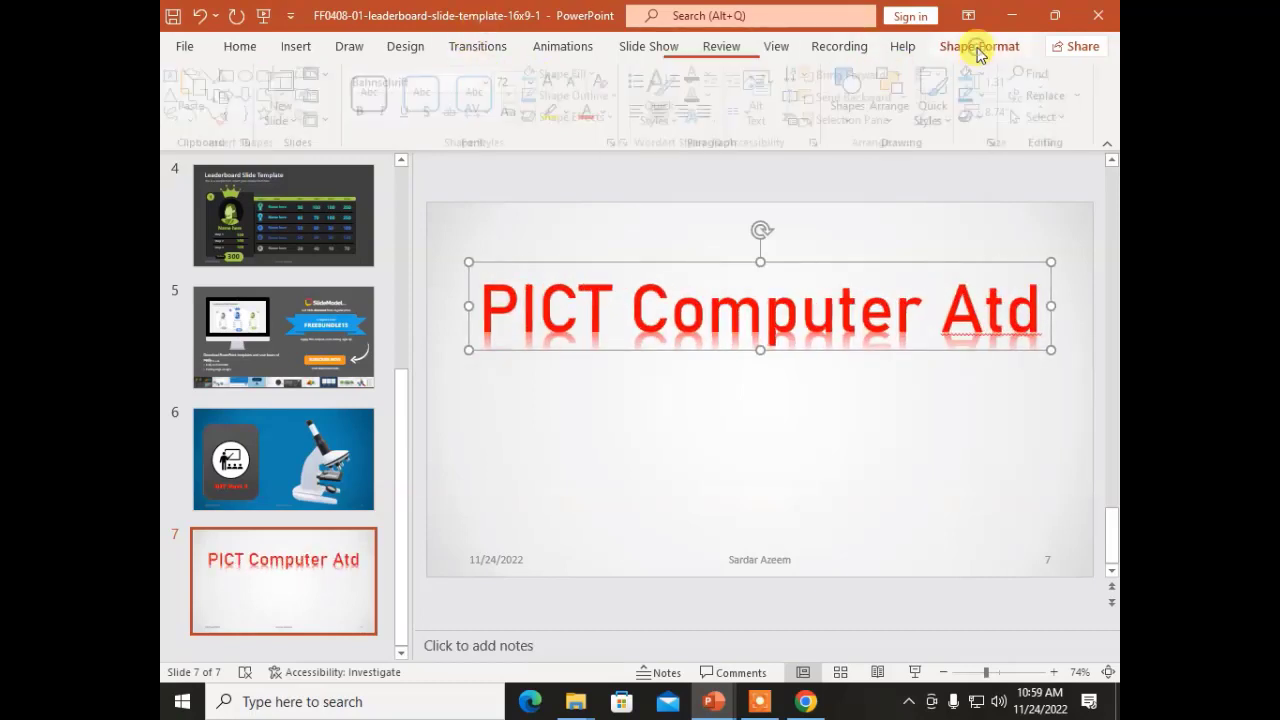
{"action": "left_click", "coordinate": [676, 116]}
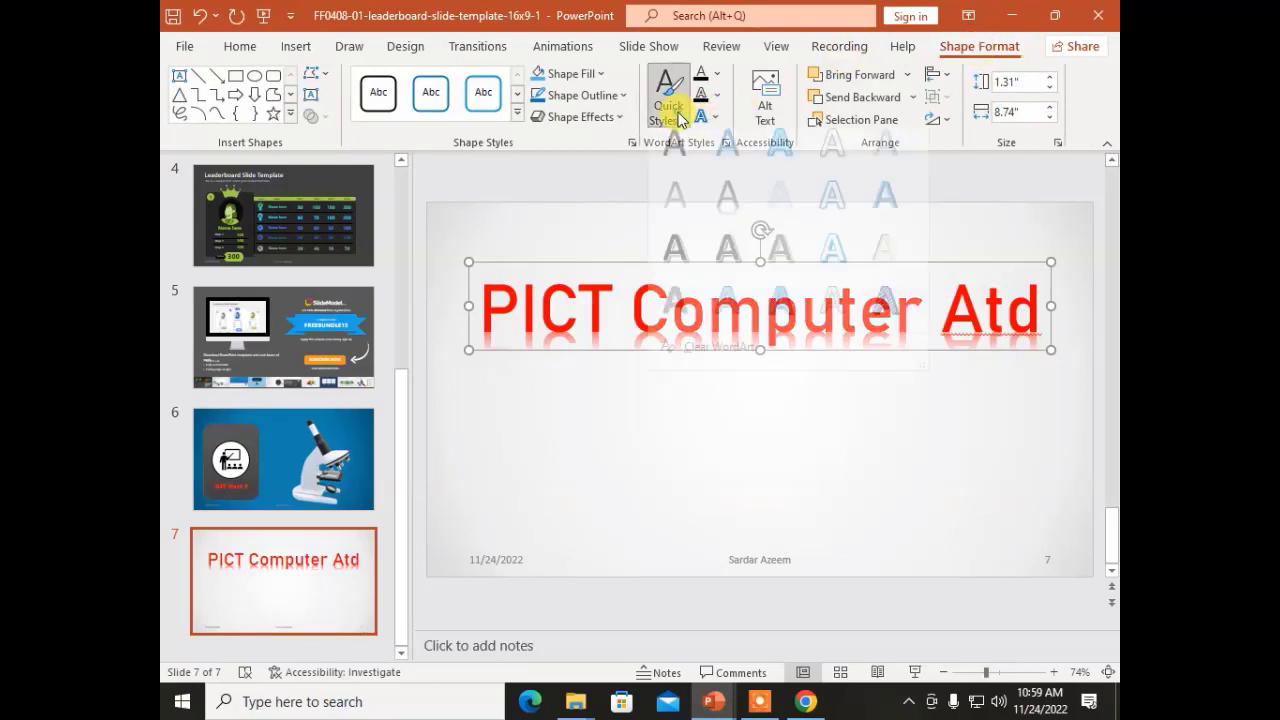
{"action": "left_click", "coordinate": [708, 118]}
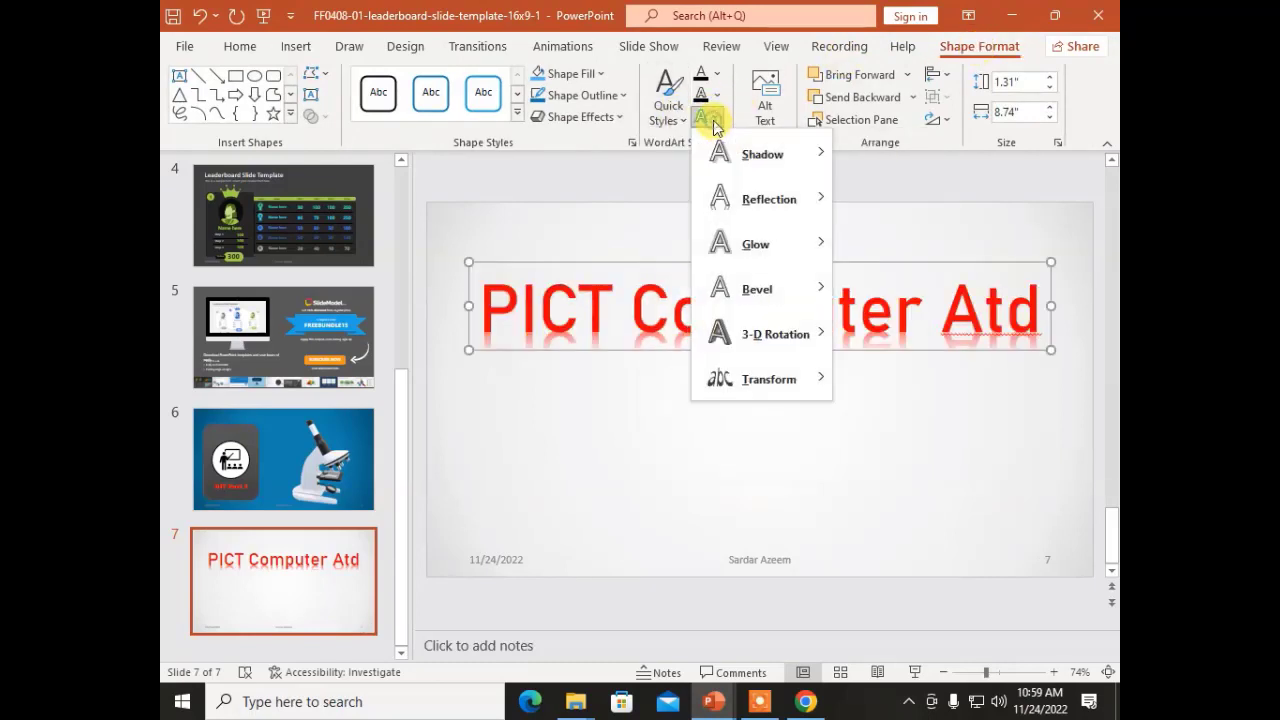
{"action": "mouse_move", "coordinate": [778, 302]}
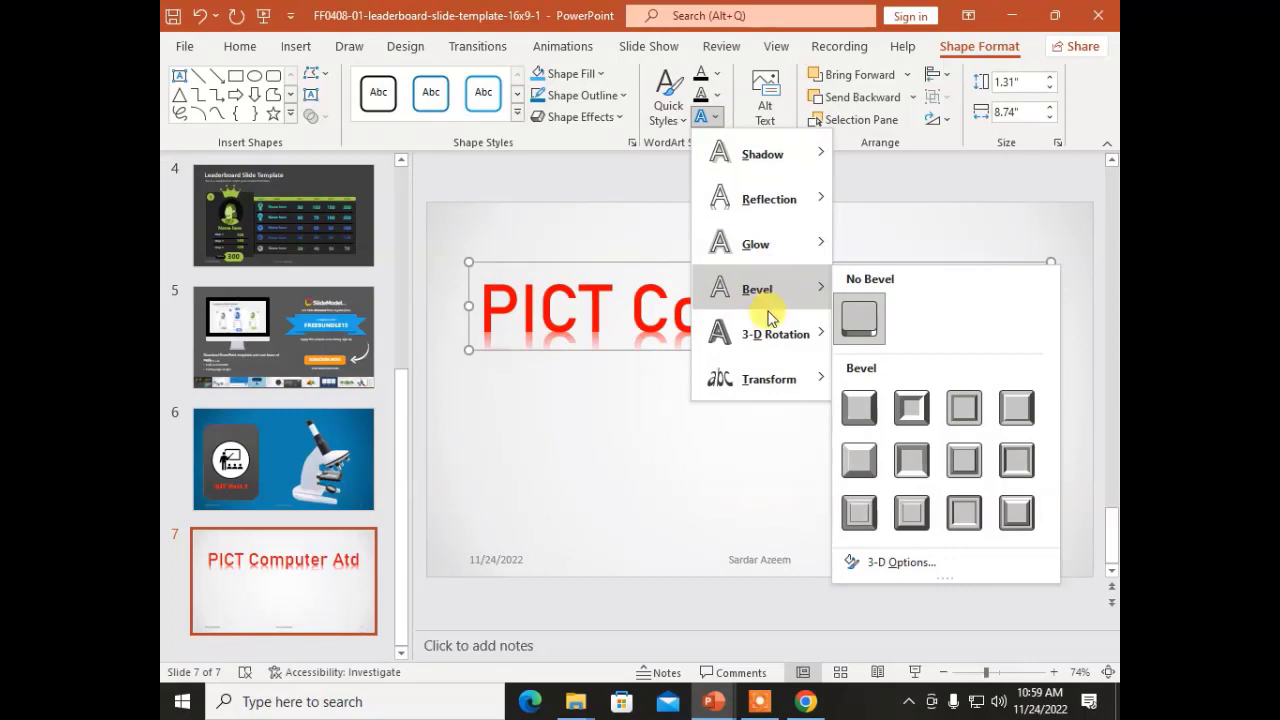
{"action": "mouse_move", "coordinate": [771, 380]}
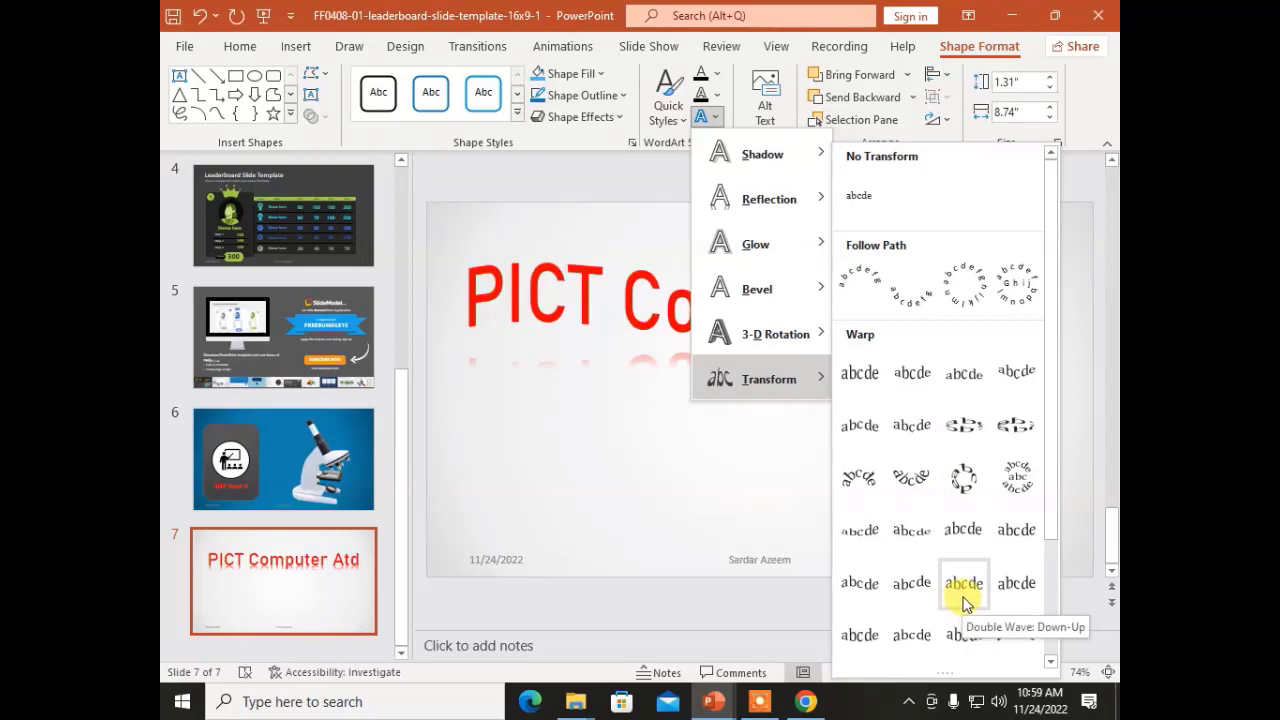
{"action": "left_click", "coordinate": [865, 284]}
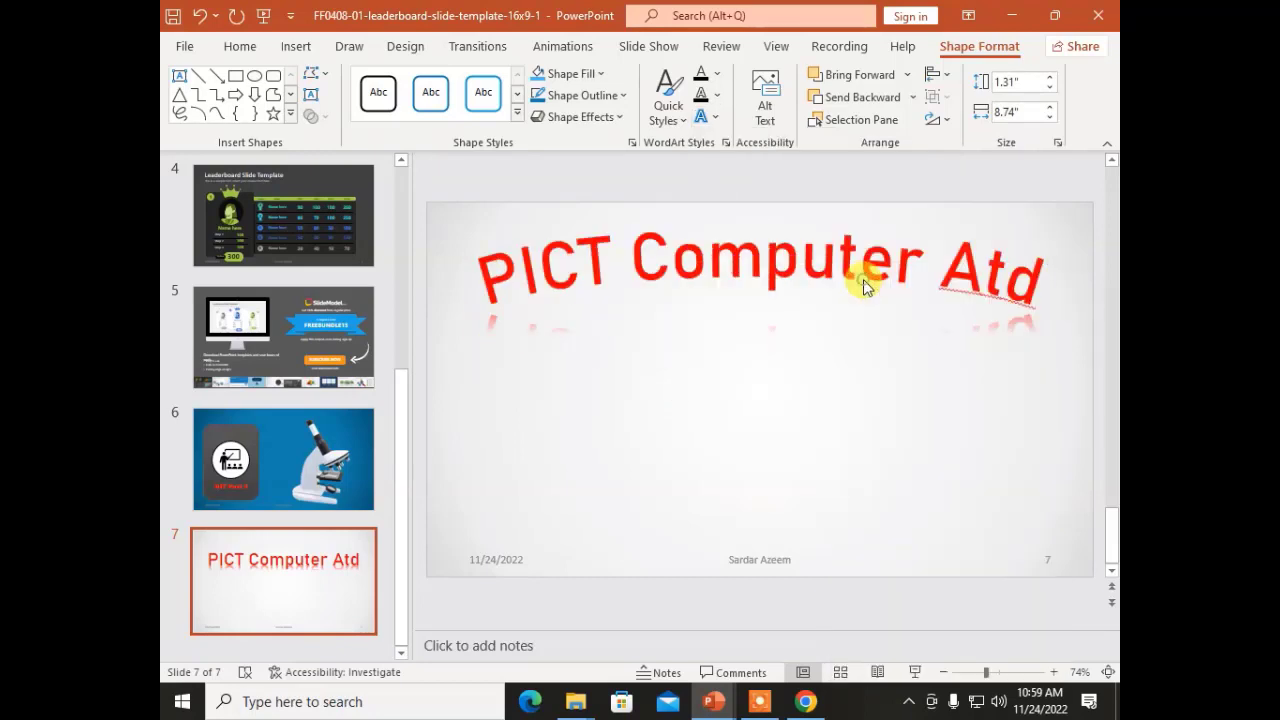
{"action": "left_click", "coordinate": [778, 475]}
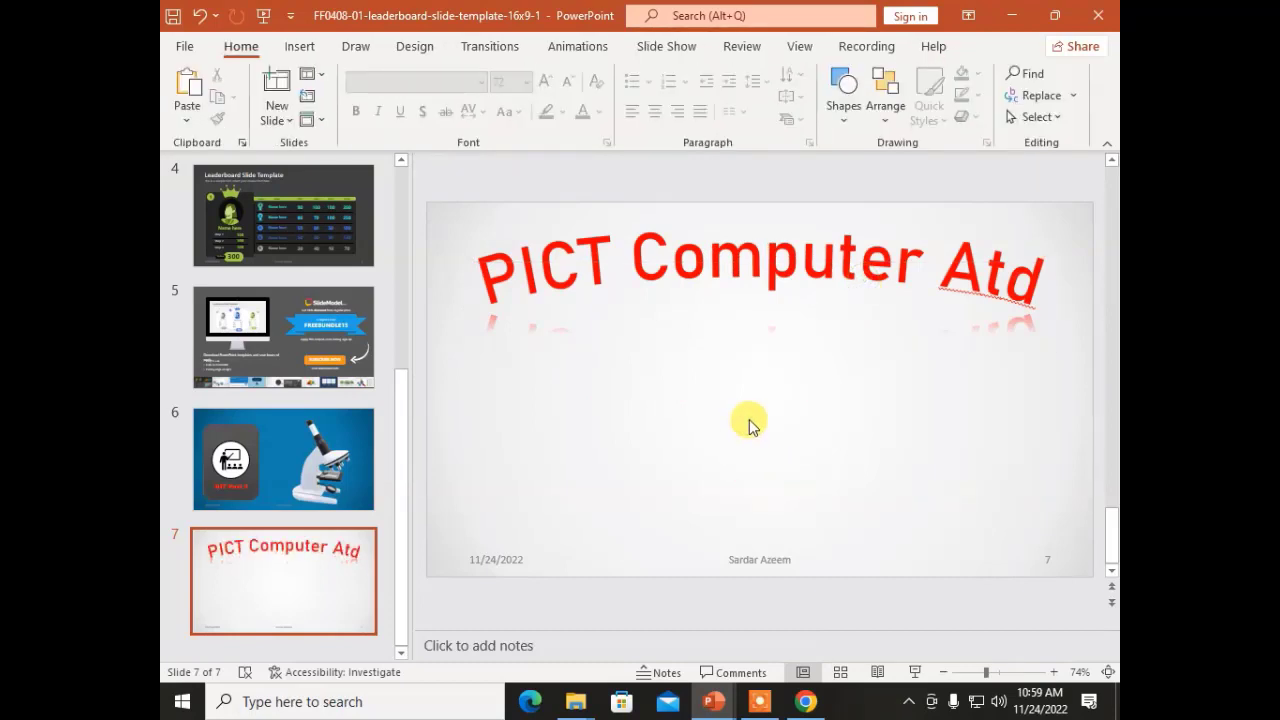
{"action": "left_click", "coordinate": [598, 262]}
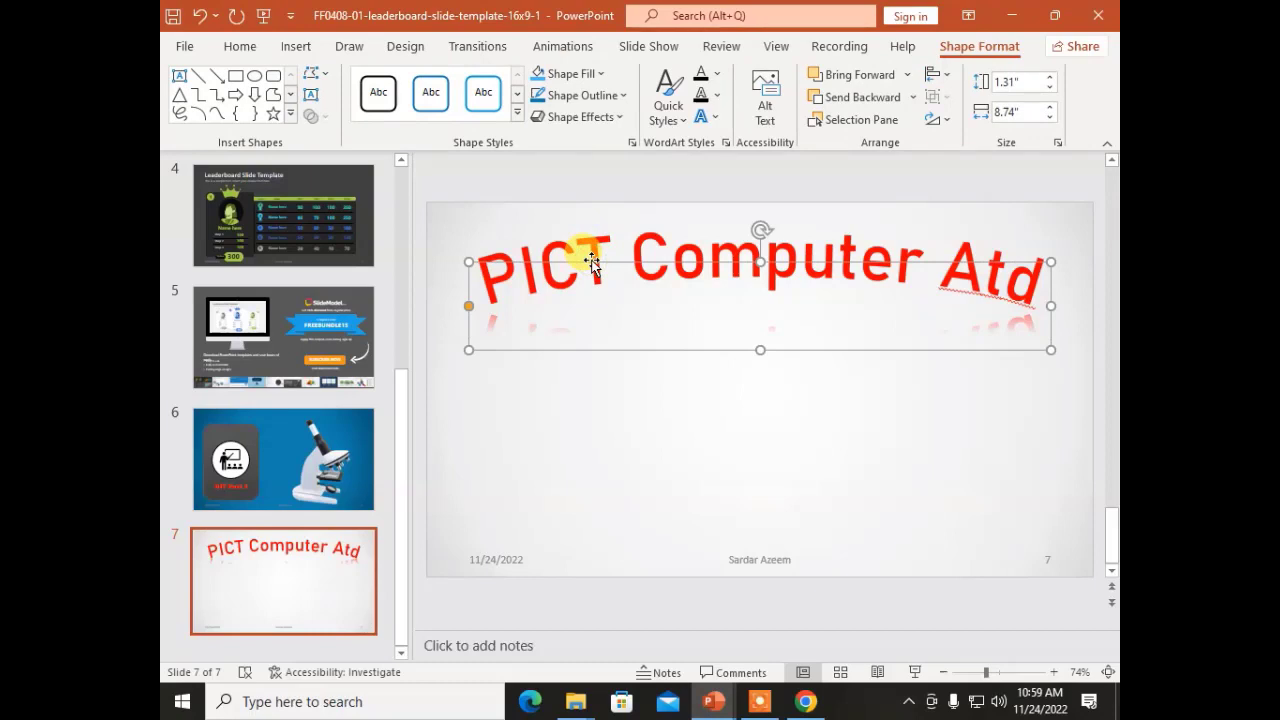
Delete the curved WordArt from slide 7 and draw a wide text box across the upper part of the slide.
{"action": "key", "text": "Delete"}
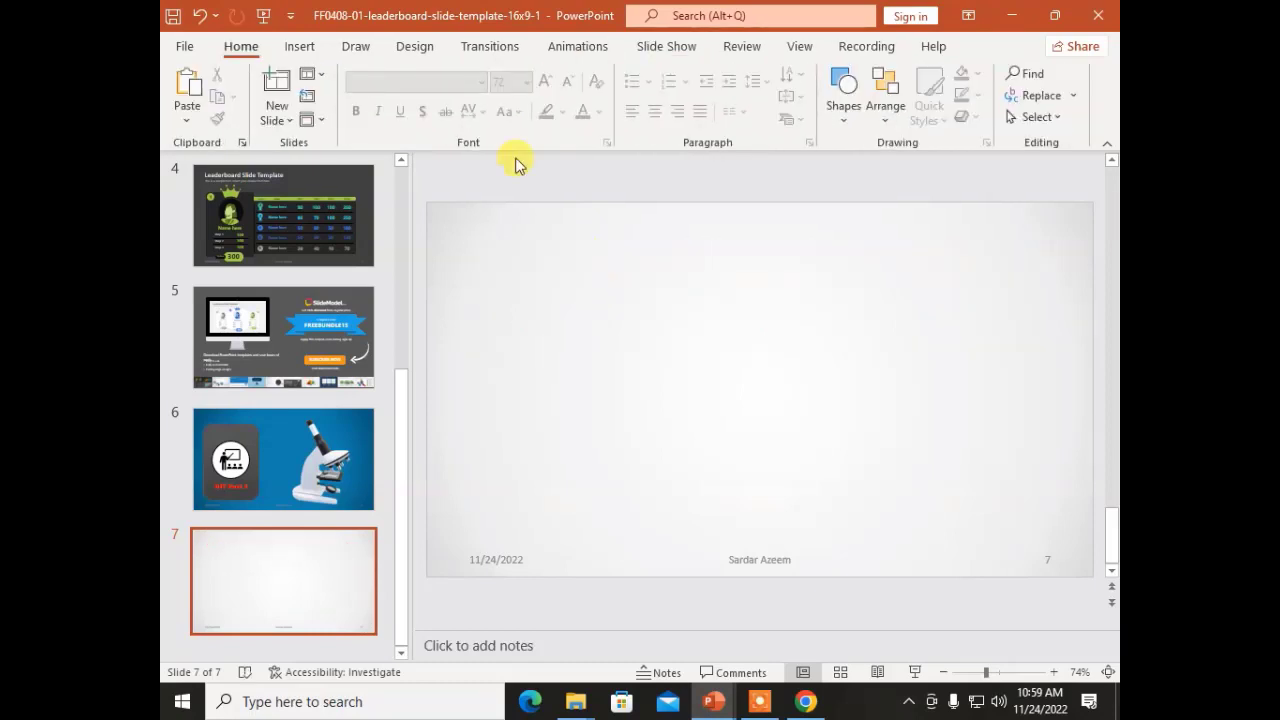
{"action": "left_click", "coordinate": [299, 47]}
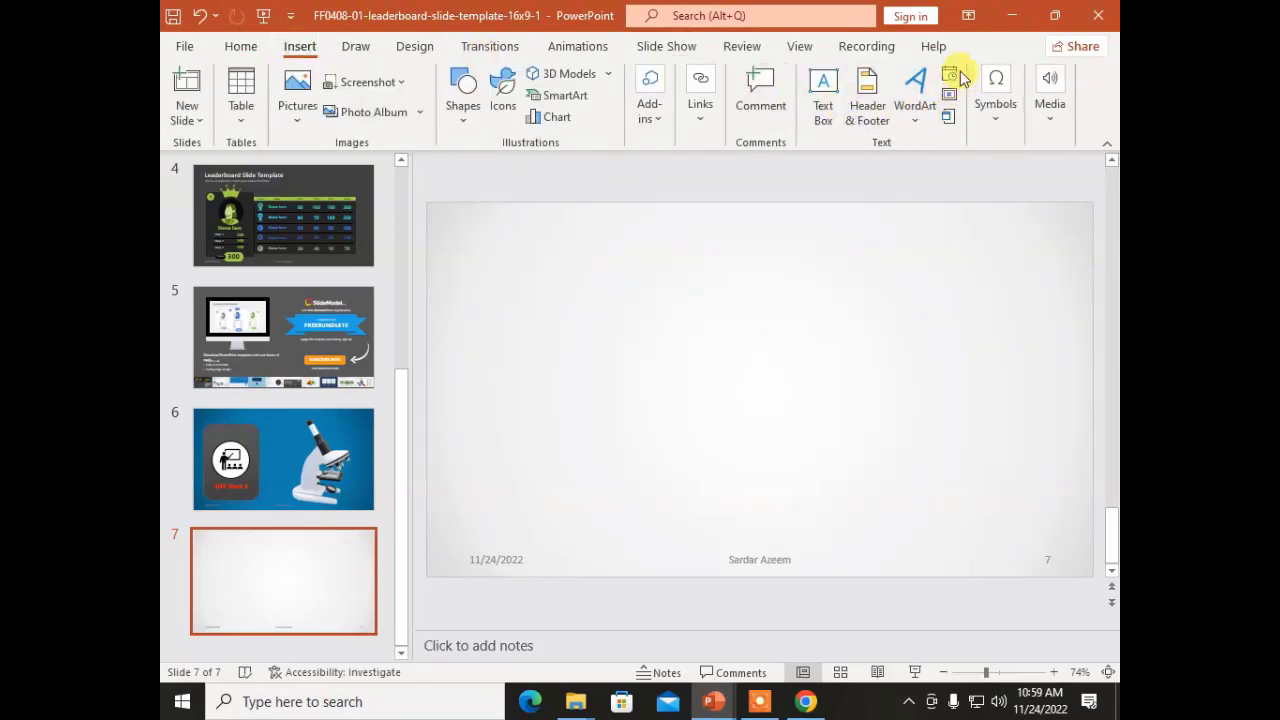
{"action": "left_click", "coordinate": [820, 95]}
{"action": "left_click_drag", "start_coordinate": [460, 250], "coordinate": [926, 378]}
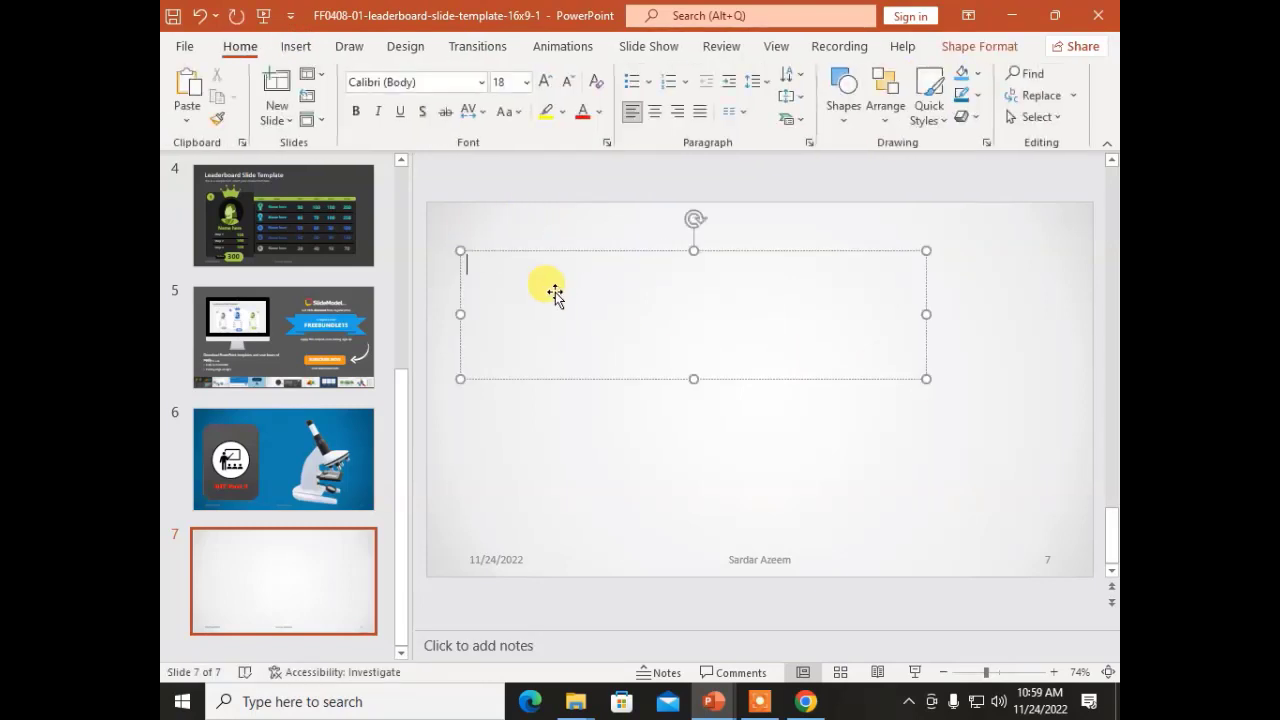
Insert the date in the "November 24, 2022" format into the text box, with the slide number on the line below.
{"action": "left_click", "coordinate": [294, 46]}
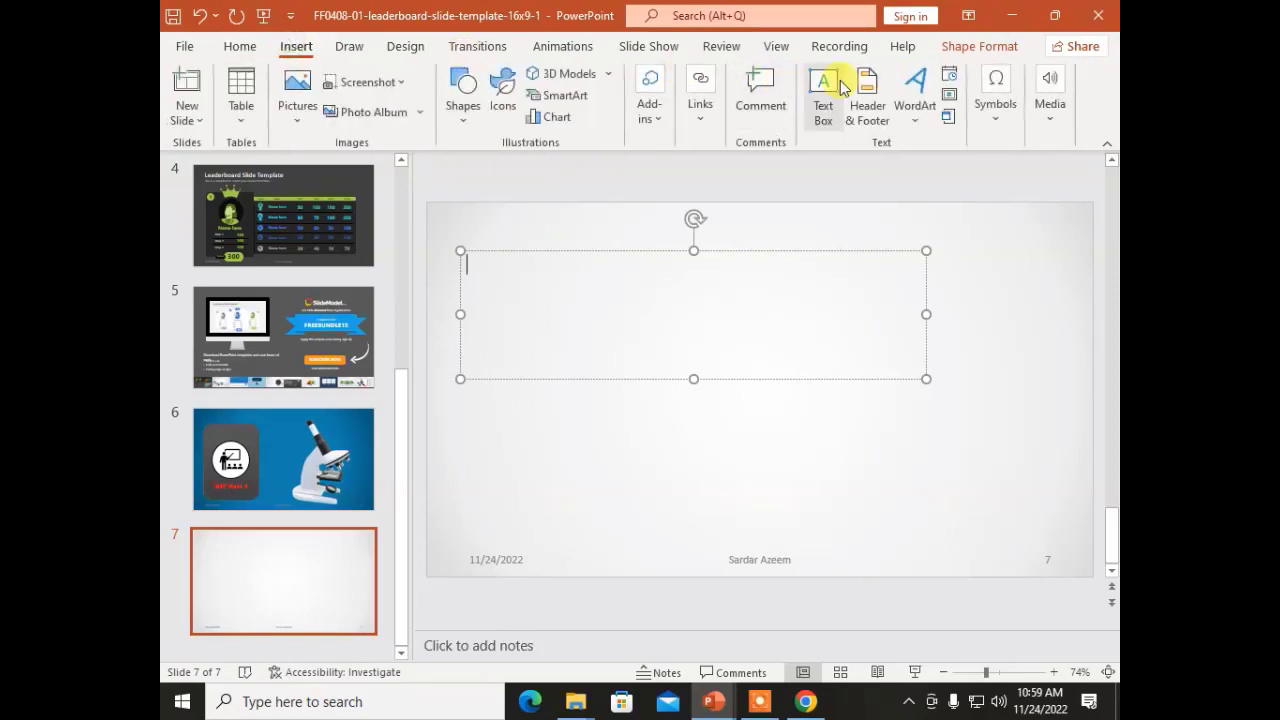
{"action": "left_click", "coordinate": [948, 77]}
{"action": "left_click", "coordinate": [545, 308]}
{"action": "left_click", "coordinate": [540, 295]}
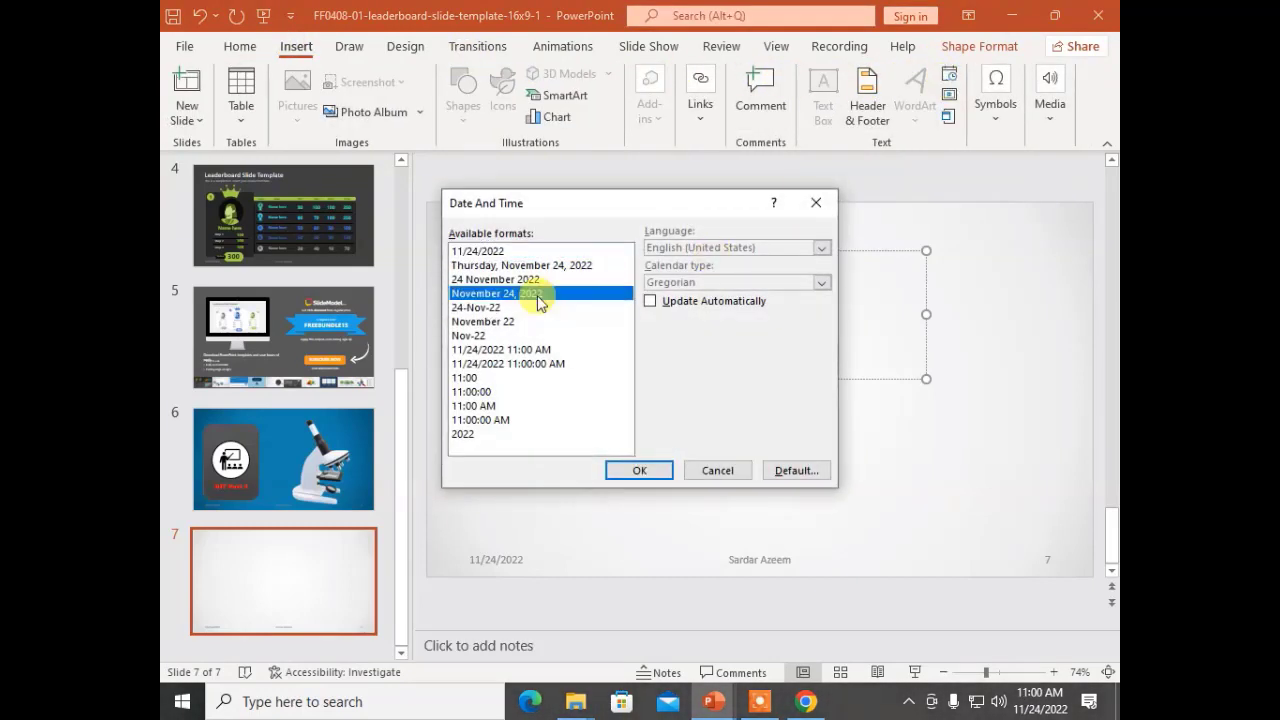
{"action": "left_click", "coordinate": [638, 471]}
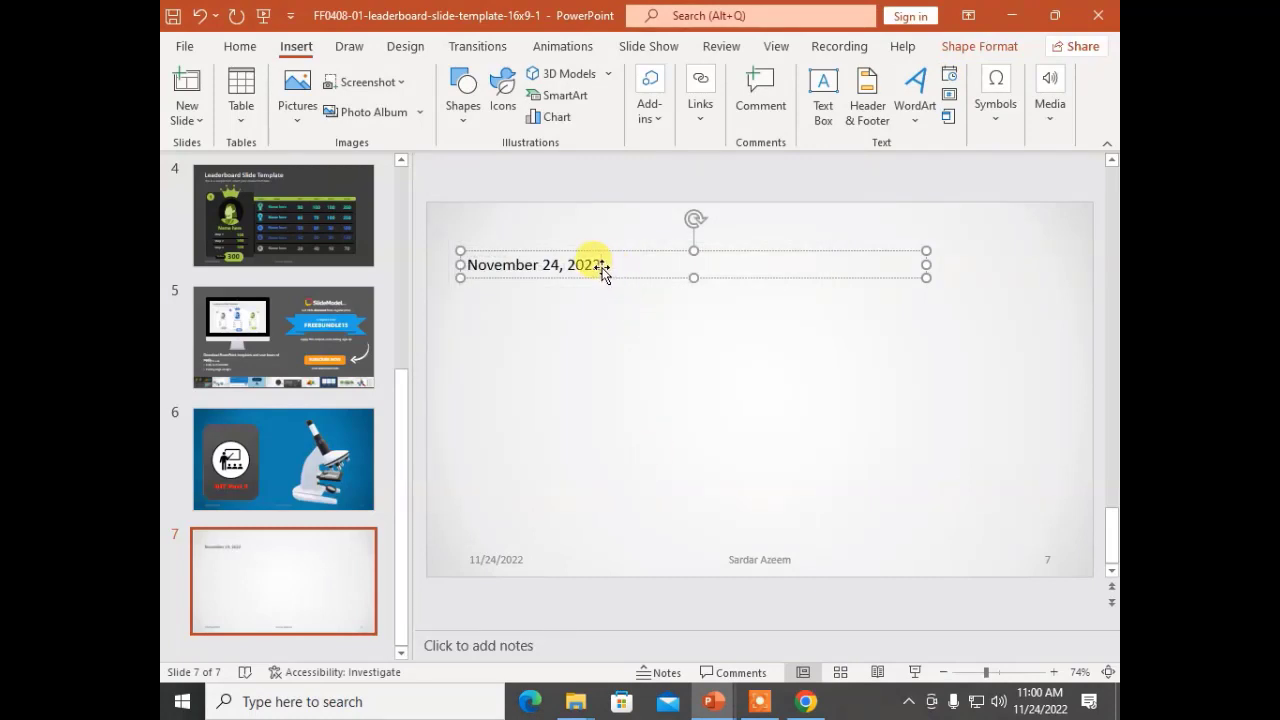
{"action": "key", "text": "Return"}
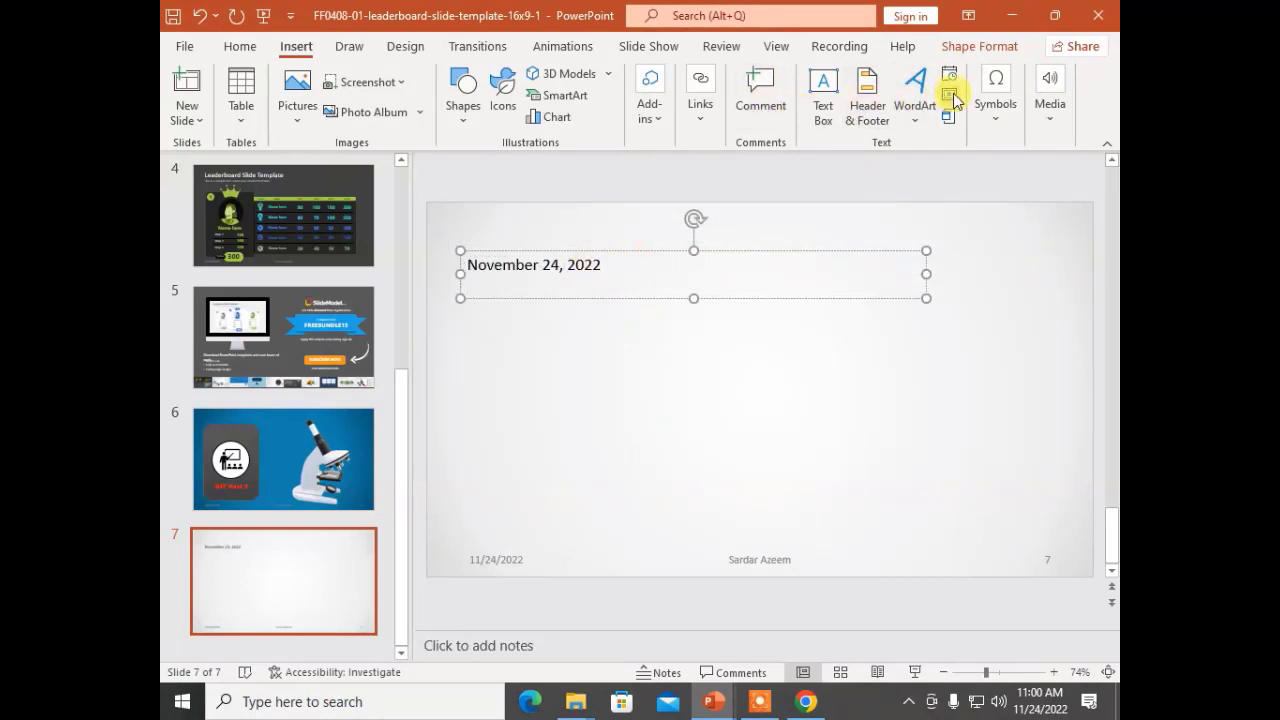
{"action": "key", "text": "Return"}
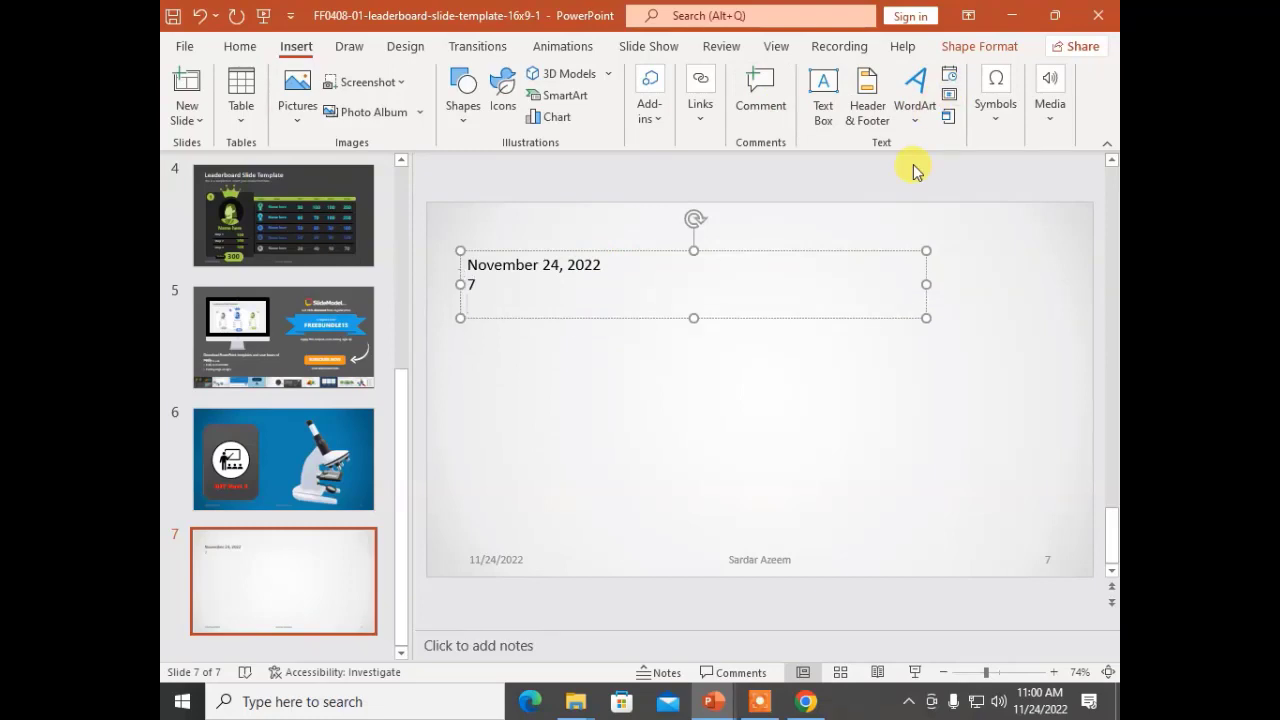
Insert album.pptx from the Documents folder as an object on slide 7, and delete the object again.
{"action": "left_click", "coordinate": [946, 118]}
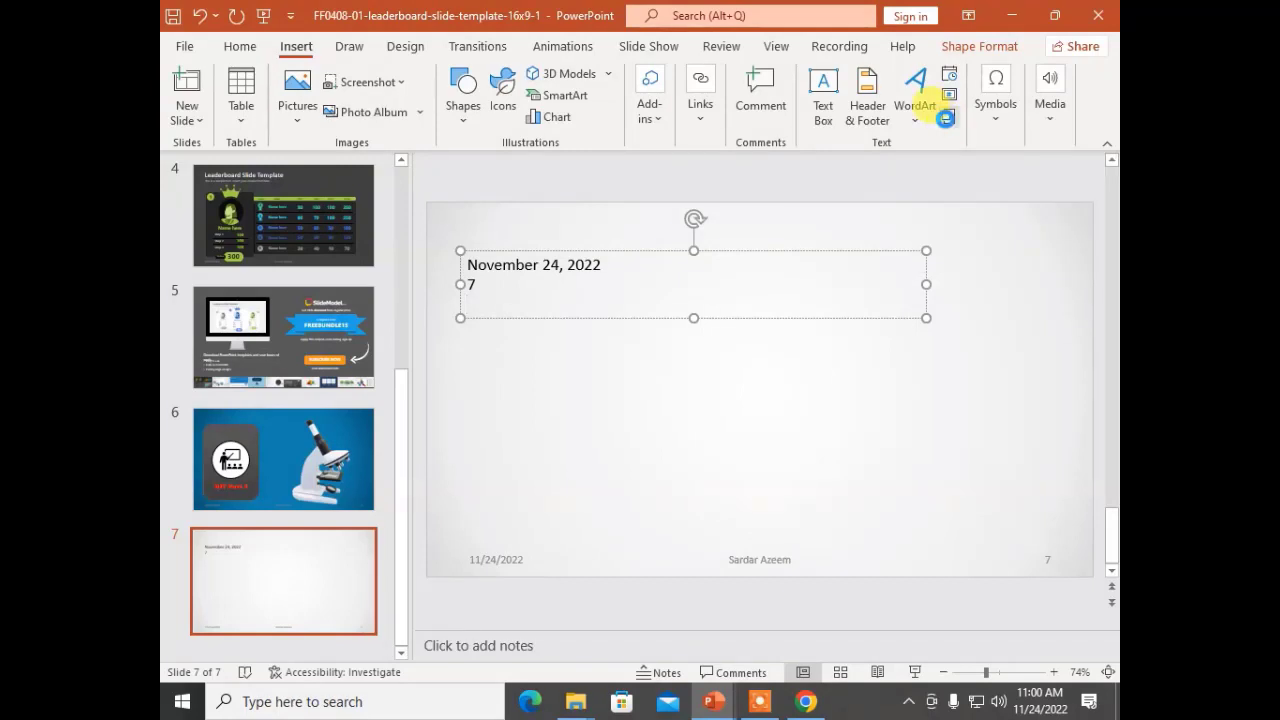
{"action": "left_click", "coordinate": [431, 283]}
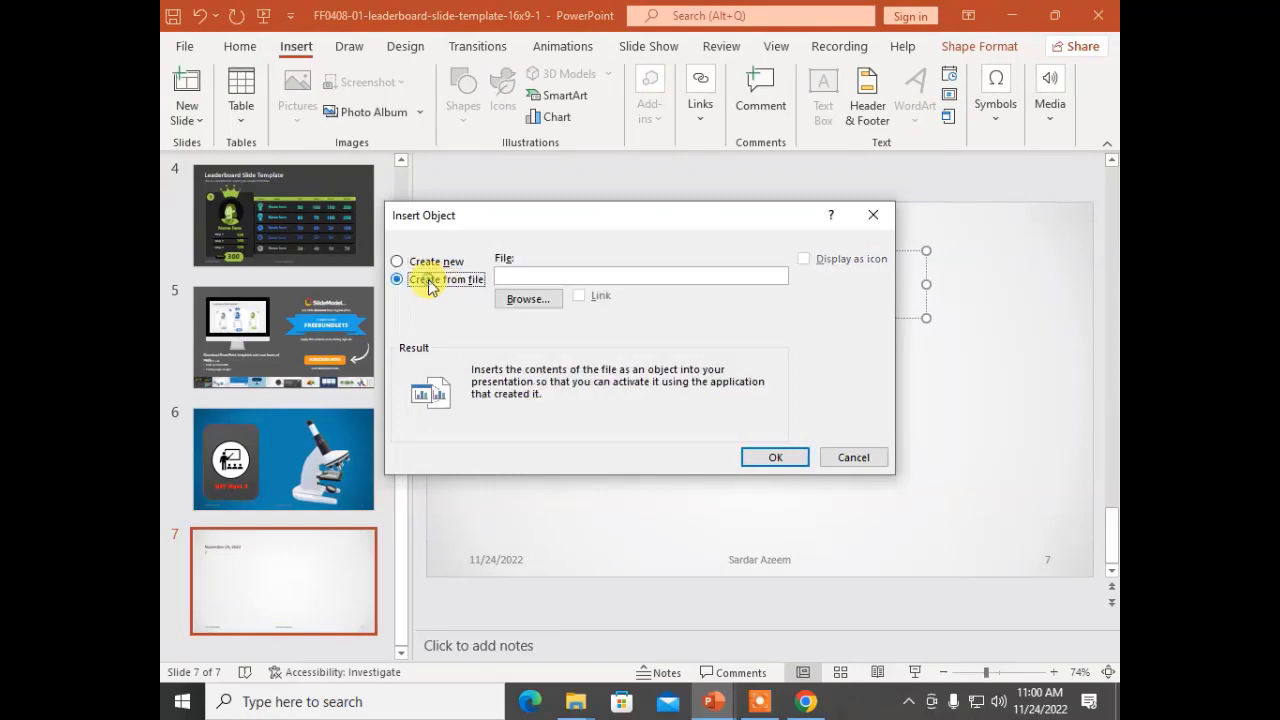
{"action": "left_click", "coordinate": [526, 298]}
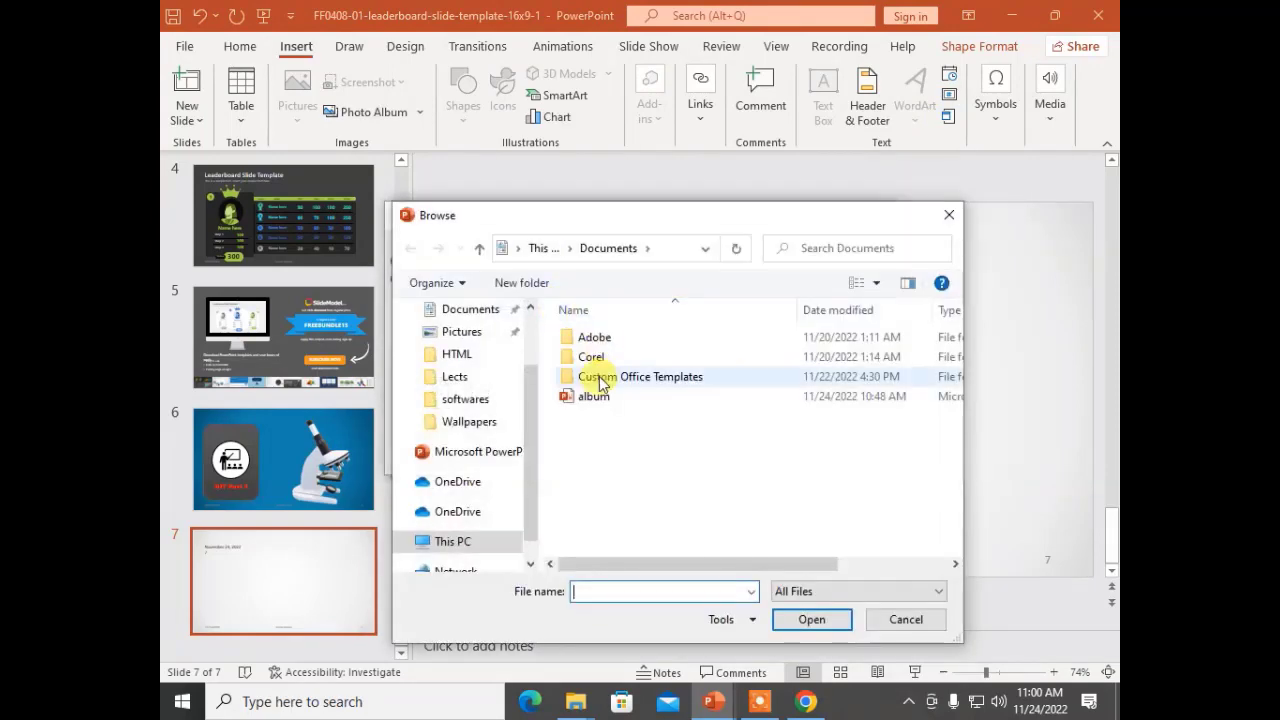
{"action": "double_click", "coordinate": [592, 395]}
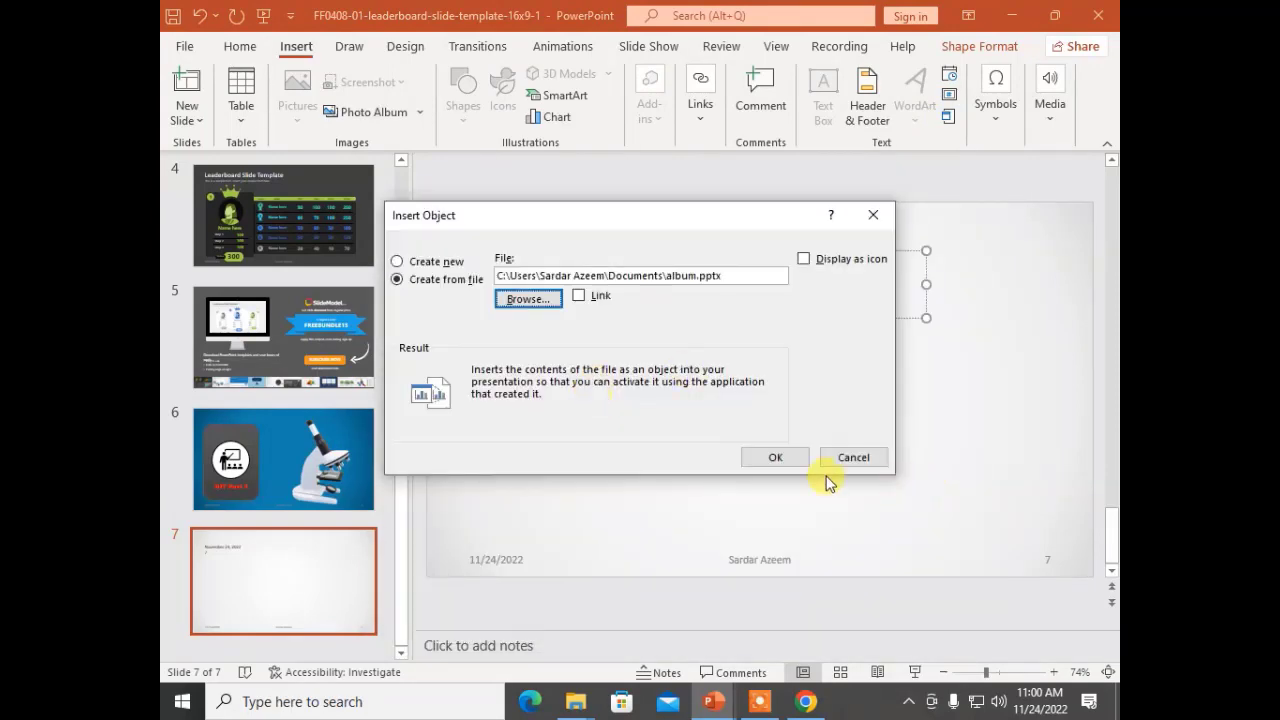
{"action": "left_click", "coordinate": [775, 457]}
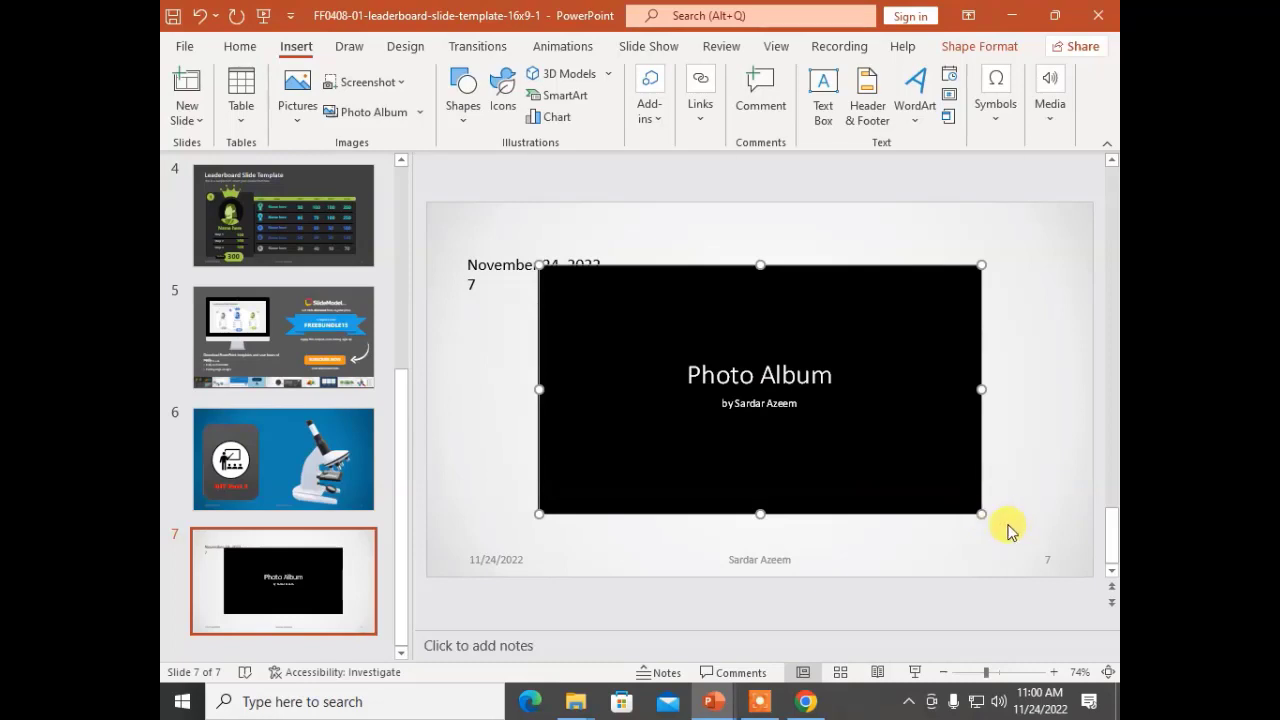
{"action": "key", "text": "Delete"}
Add several blank lines below the slide number in the text box and insert the built-in binomial theorem equation there.
{"action": "left_click", "coordinate": [535, 278]}
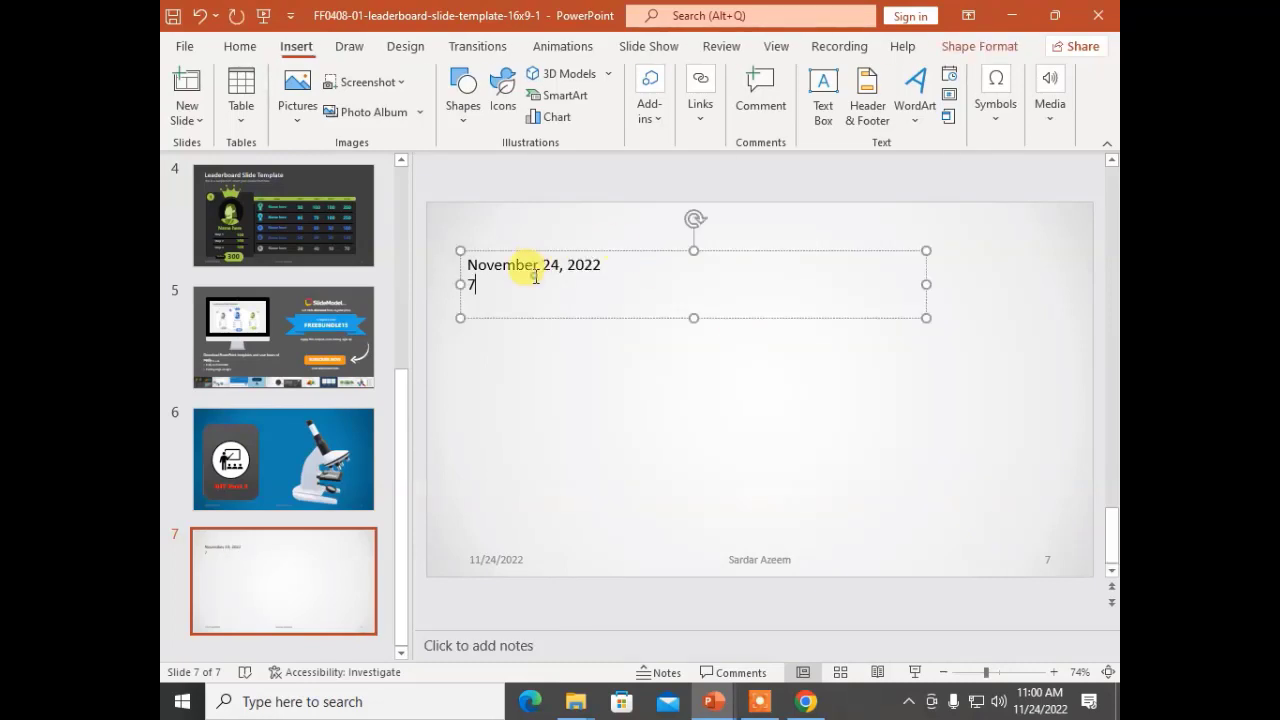
{"action": "key", "text": "Return"}
{"action": "key", "text": "Return"}
{"action": "key", "text": "Return"}
{"action": "key", "text": "Return"}
{"action": "key", "text": "Return"}
{"action": "key", "text": "Return"}
{"action": "key", "text": "Return"}
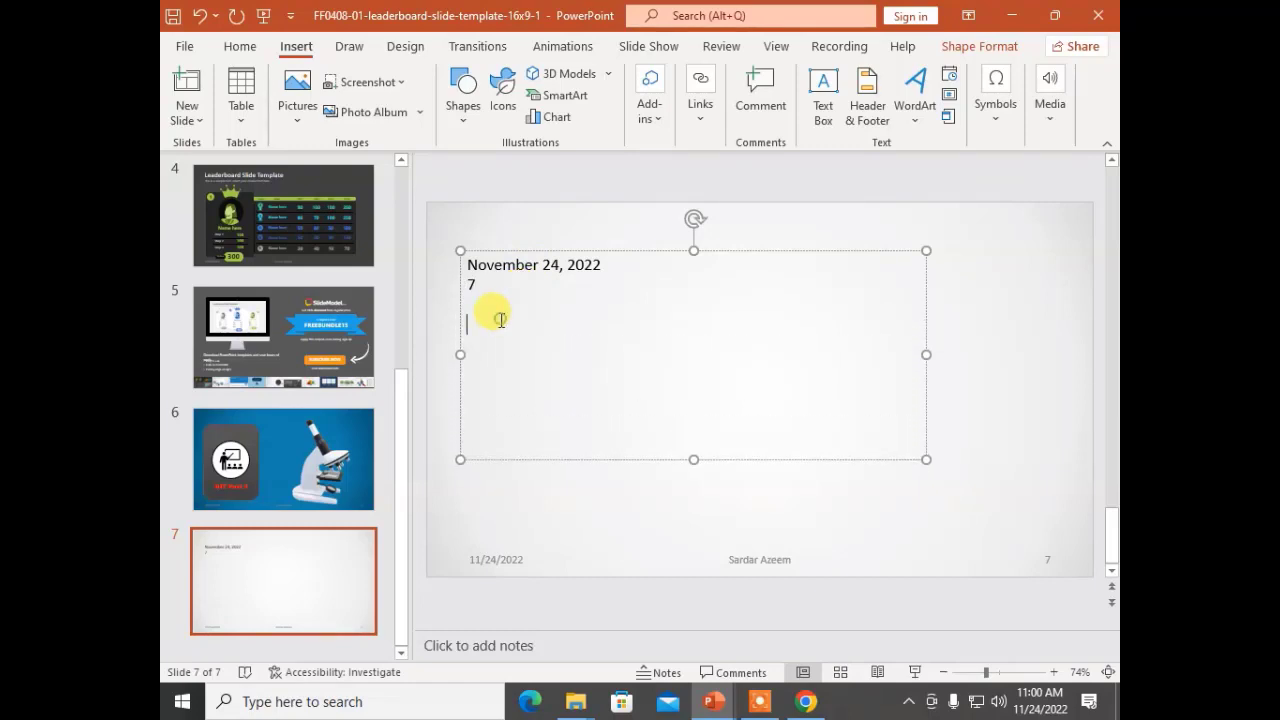
{"action": "left_click", "coordinate": [985, 108]}
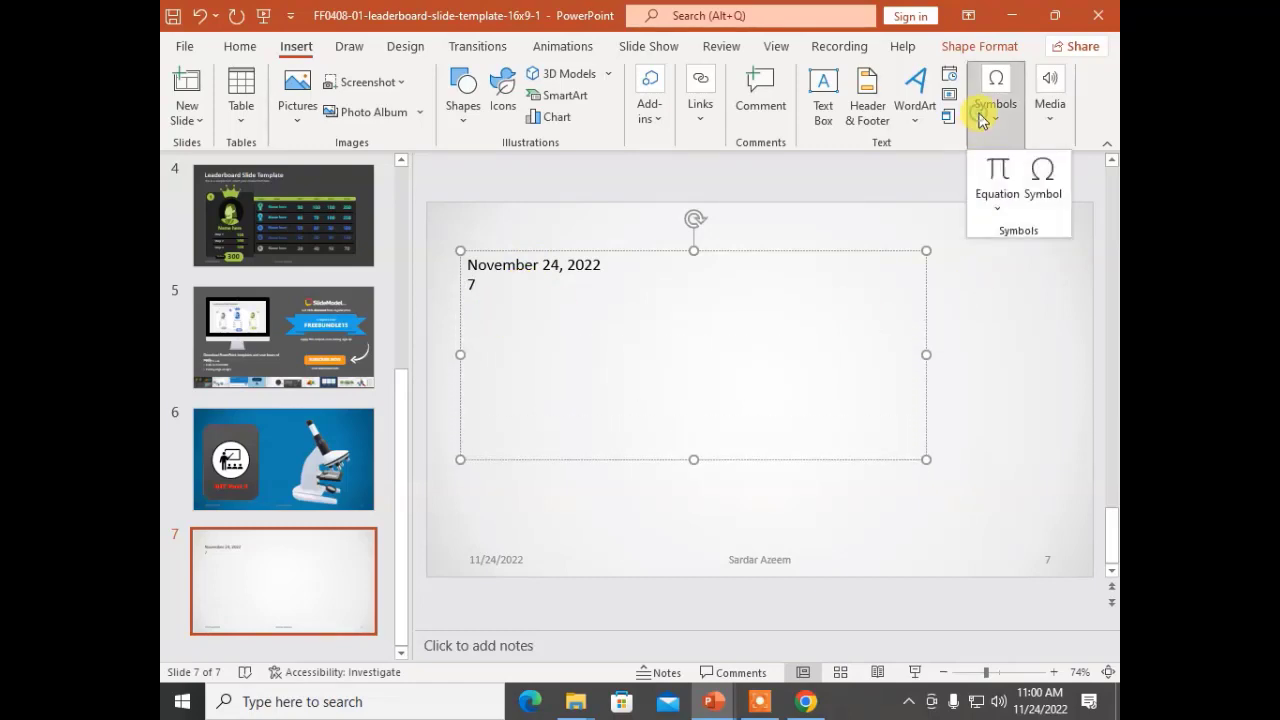
{"action": "left_click", "coordinate": [988, 205]}
{"action": "left_click", "coordinate": [893, 408]}
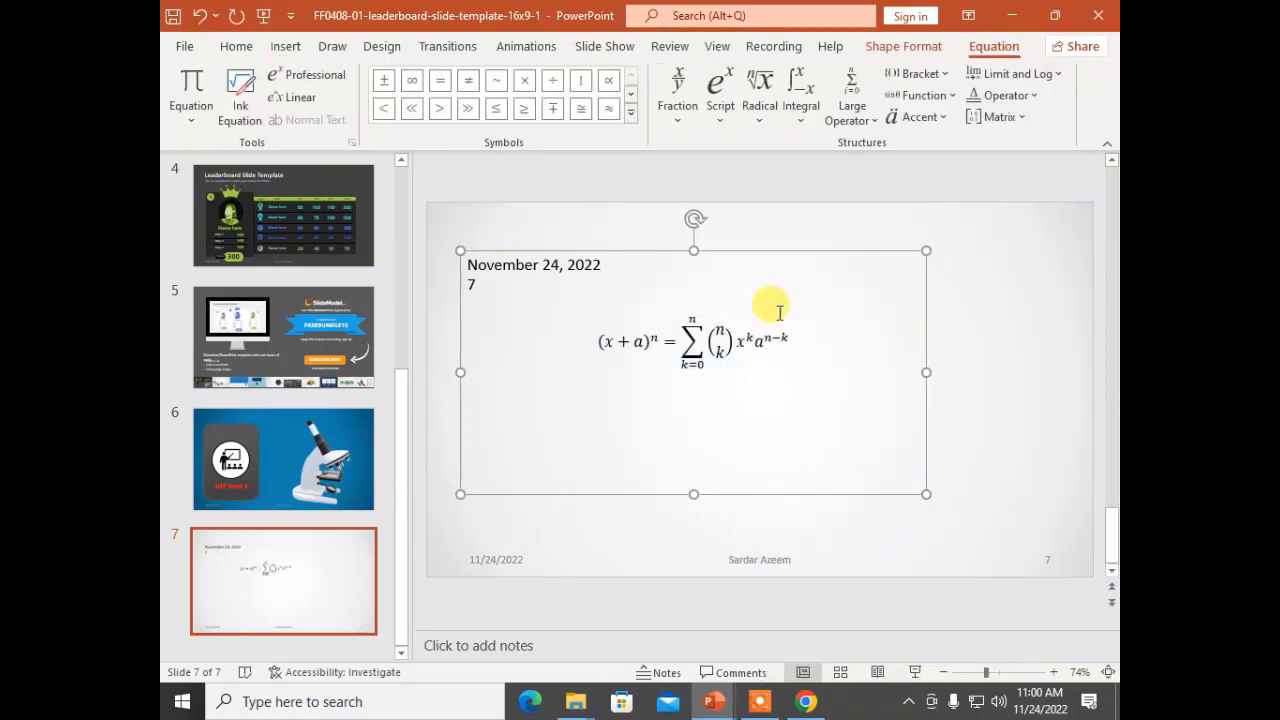
Bring up the Webdings symbols for insertion on the blank line between the slide number and the equation.
{"action": "left_click", "coordinate": [610, 305]}
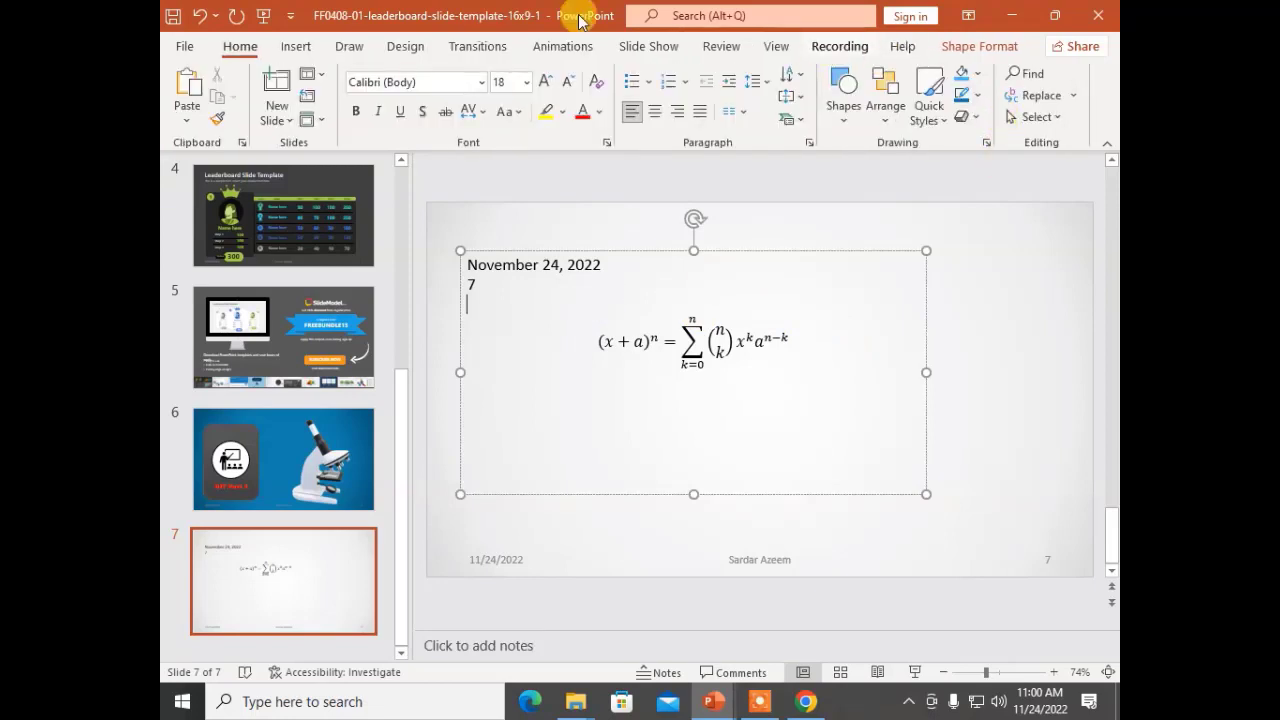
{"action": "left_click", "coordinate": [282, 47]}
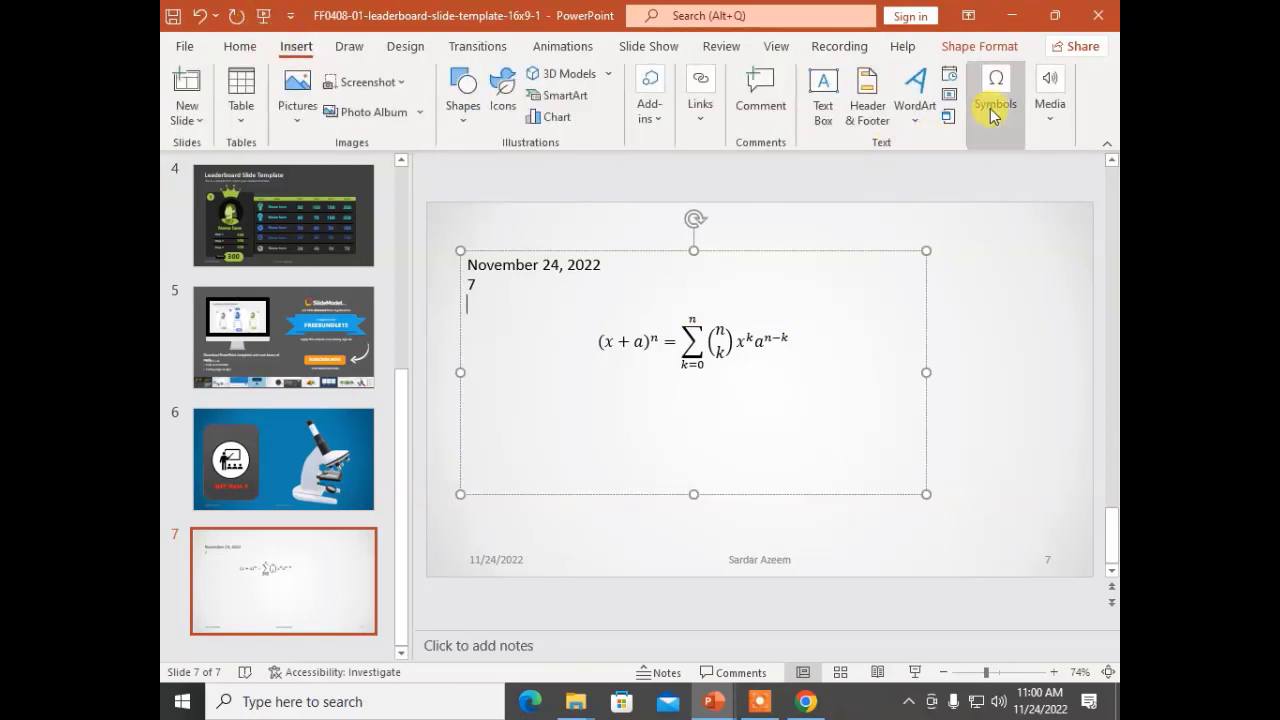
{"action": "left_click", "coordinate": [996, 100]}
{"action": "left_click", "coordinate": [1046, 190]}
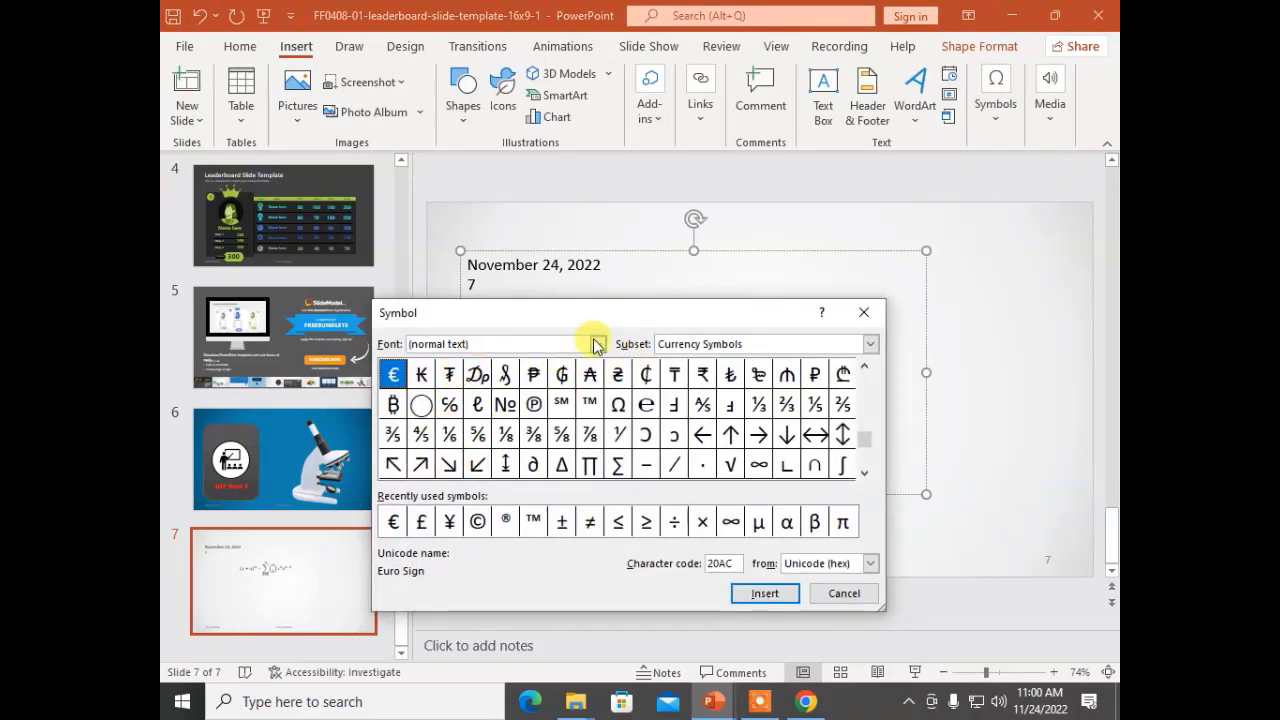
{"action": "left_click", "coordinate": [597, 344]}
{"action": "scroll", "coordinate": [497, 400], "scroll_direction": "down", "scroll_amount": 3}
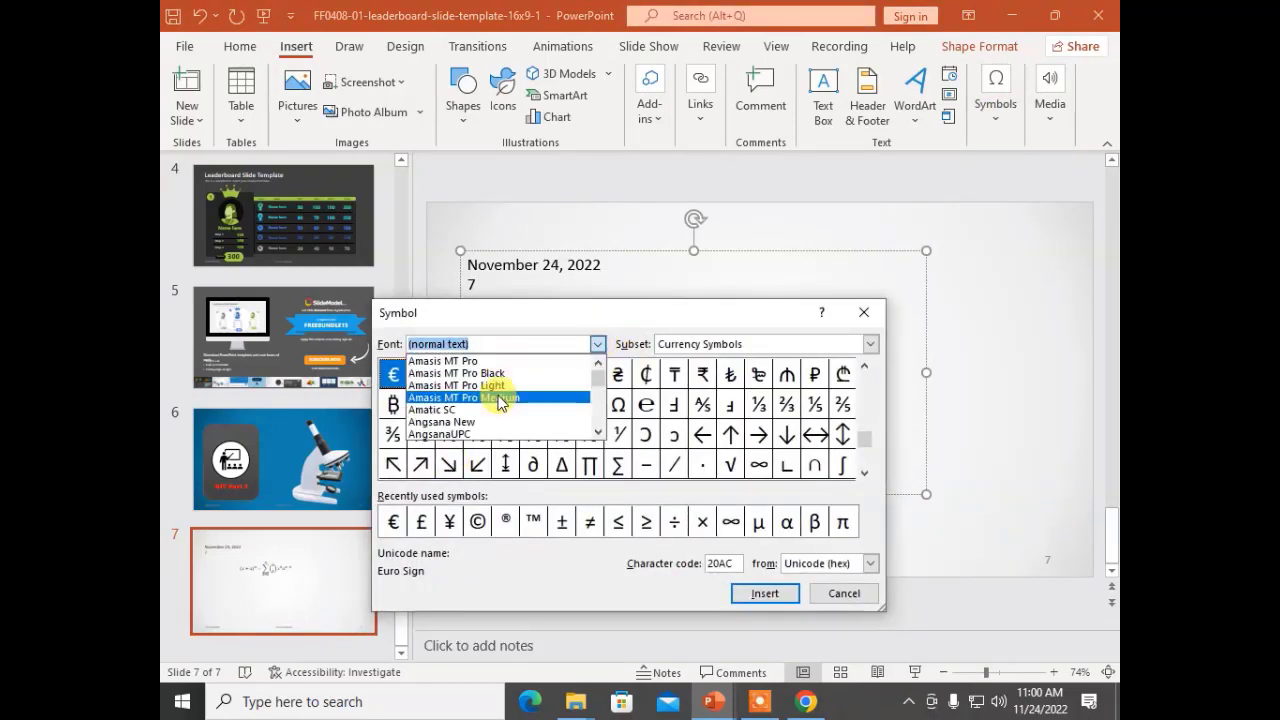
{"action": "scroll", "coordinate": [480, 408], "scroll_direction": "down", "scroll_amount": 10}
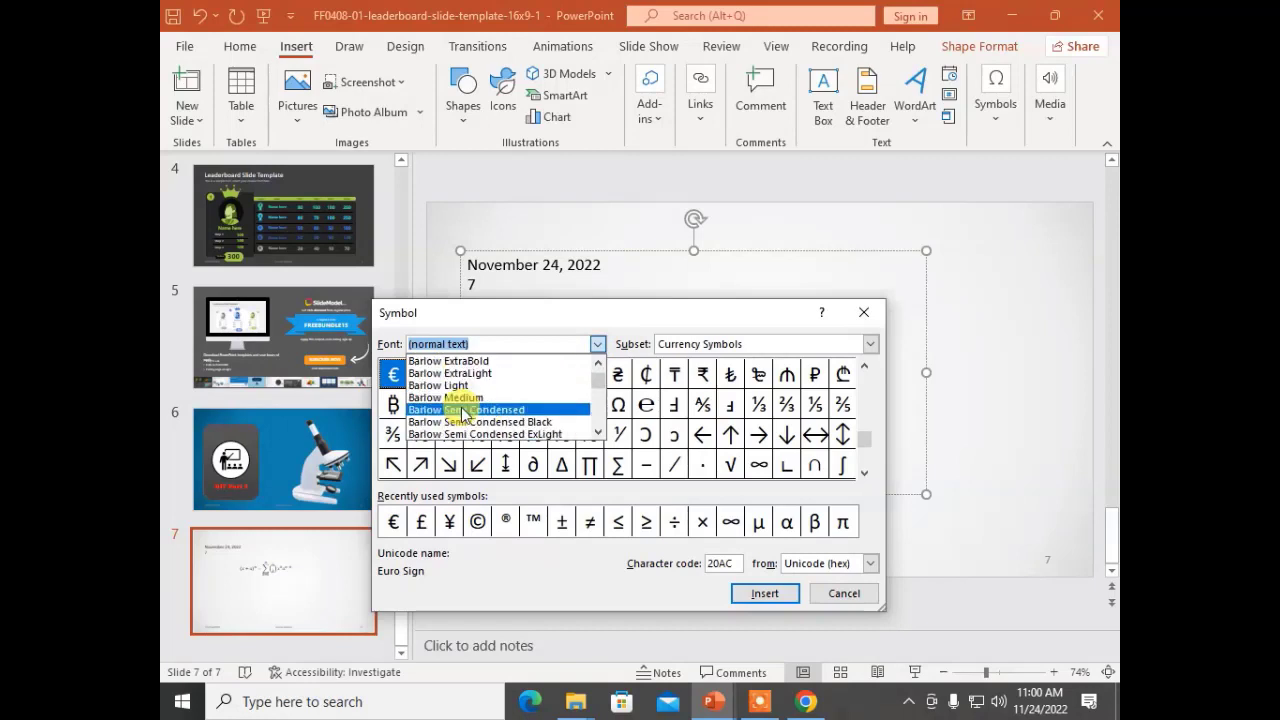
{"action": "scroll", "coordinate": [463, 414], "scroll_direction": "down", "scroll_amount": 10}
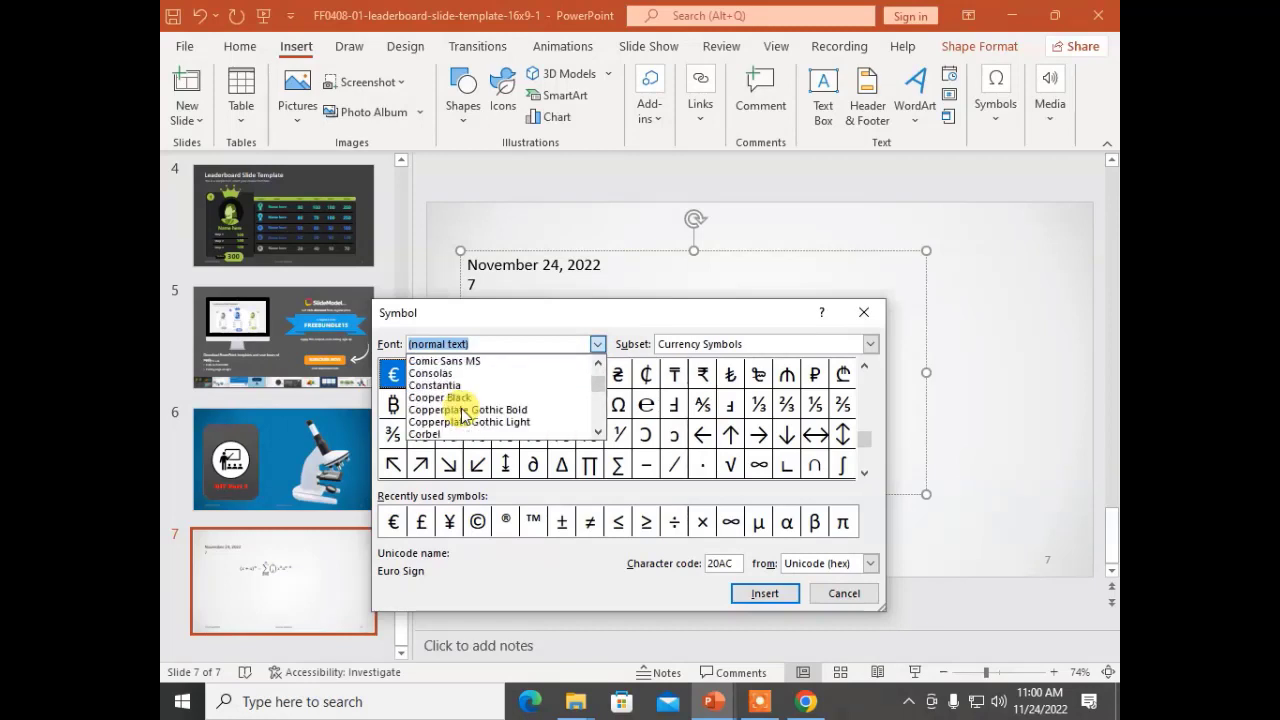
{"action": "scroll", "coordinate": [463, 414], "scroll_direction": "down", "scroll_amount": 10}
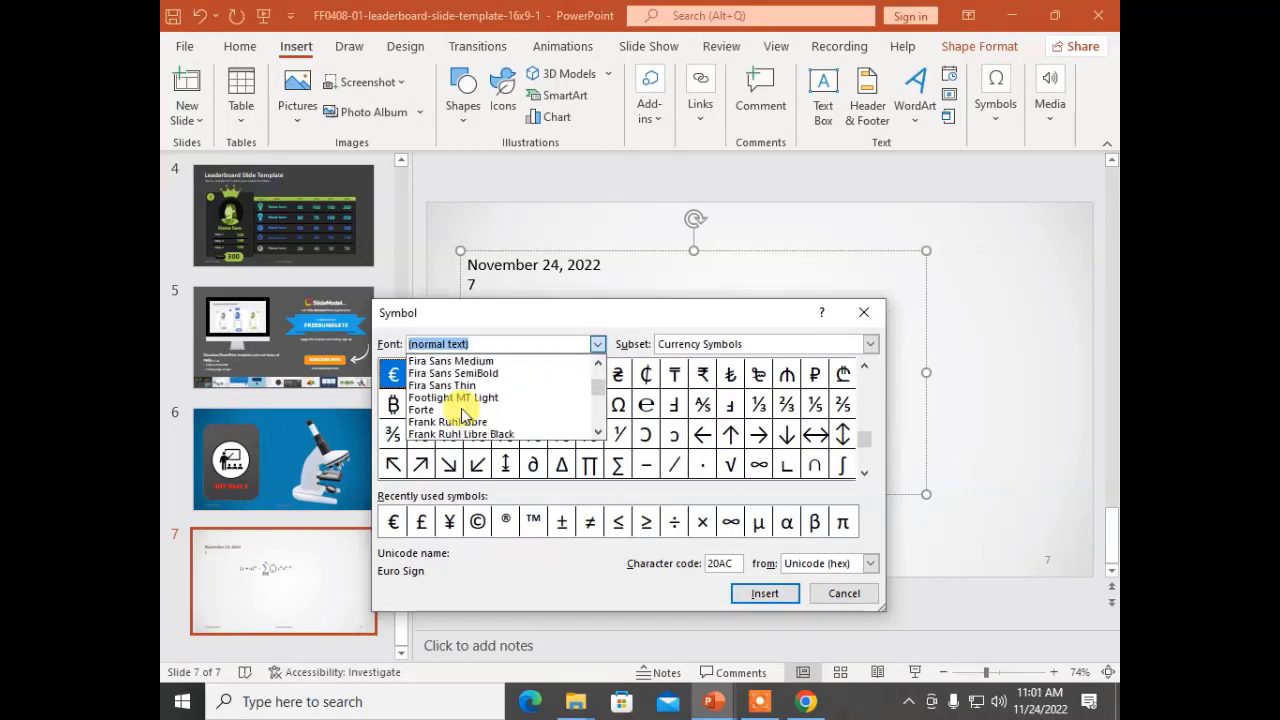
{"action": "scroll", "coordinate": [463, 414], "scroll_direction": "down", "scroll_amount": 3}
{"action": "type", "text": "w"}
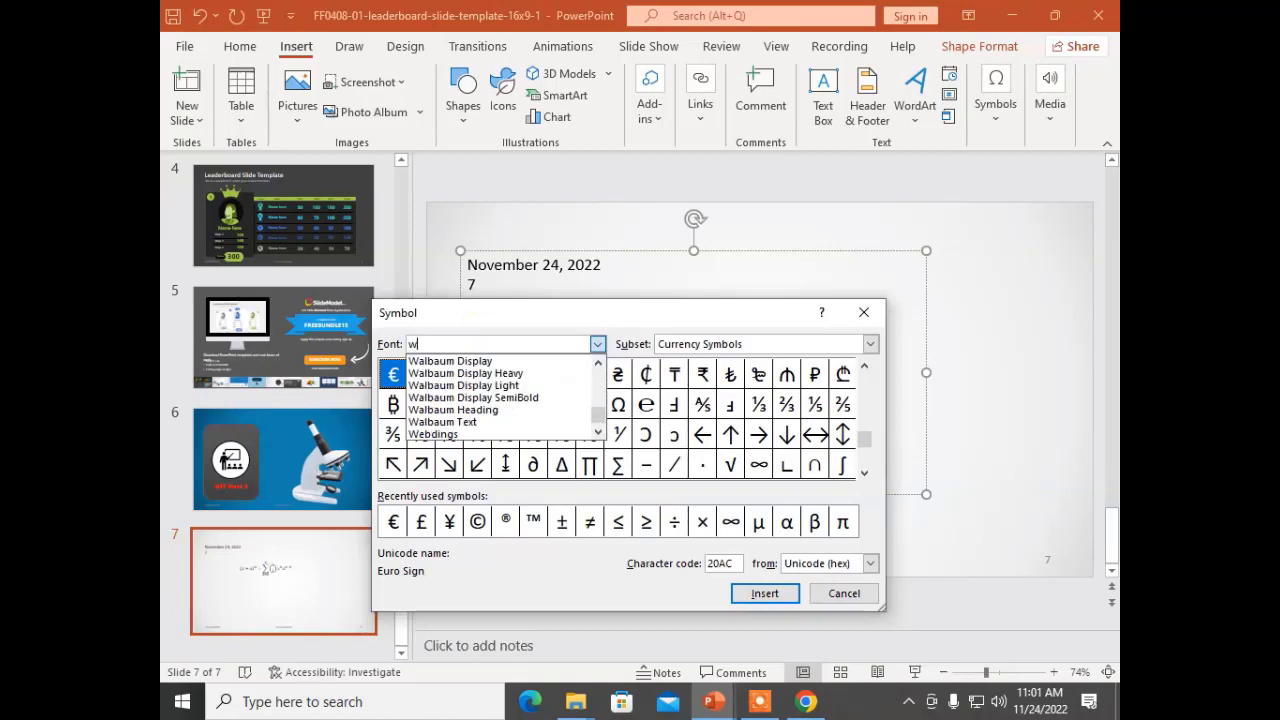
{"action": "left_click", "coordinate": [424, 436]}
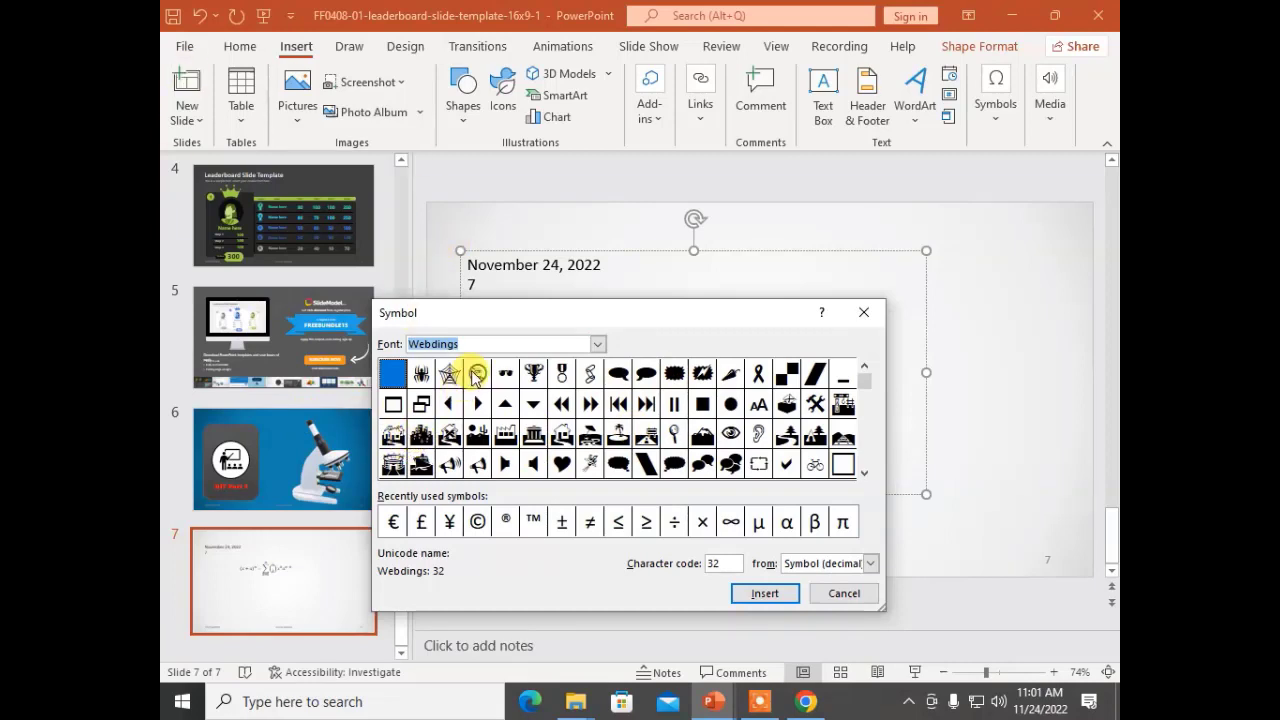
Insert the Webdings crossed-out face, sunglasses and trophy symbols, character codes 35, 36 and 37.
{"action": "left_click", "coordinate": [477, 373]}
{"action": "left_click", "coordinate": [765, 593]}
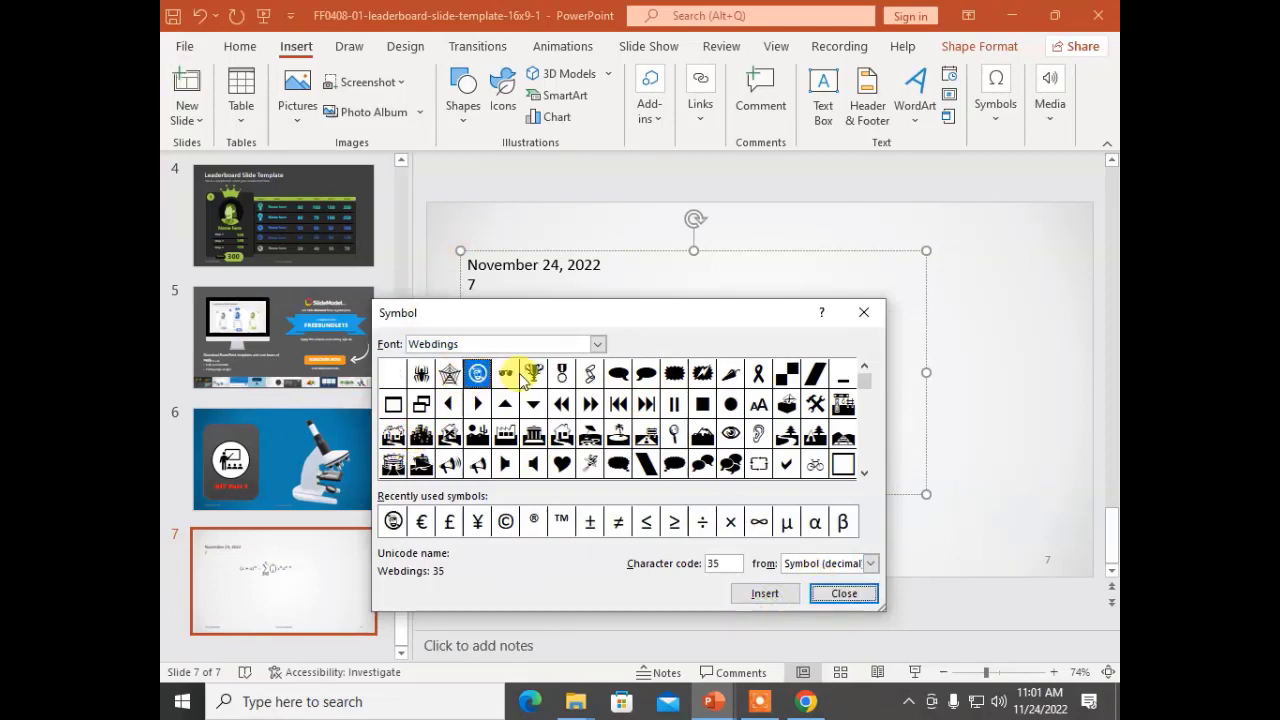
{"action": "left_click", "coordinate": [507, 374]}
{"action": "left_click", "coordinate": [762, 592]}
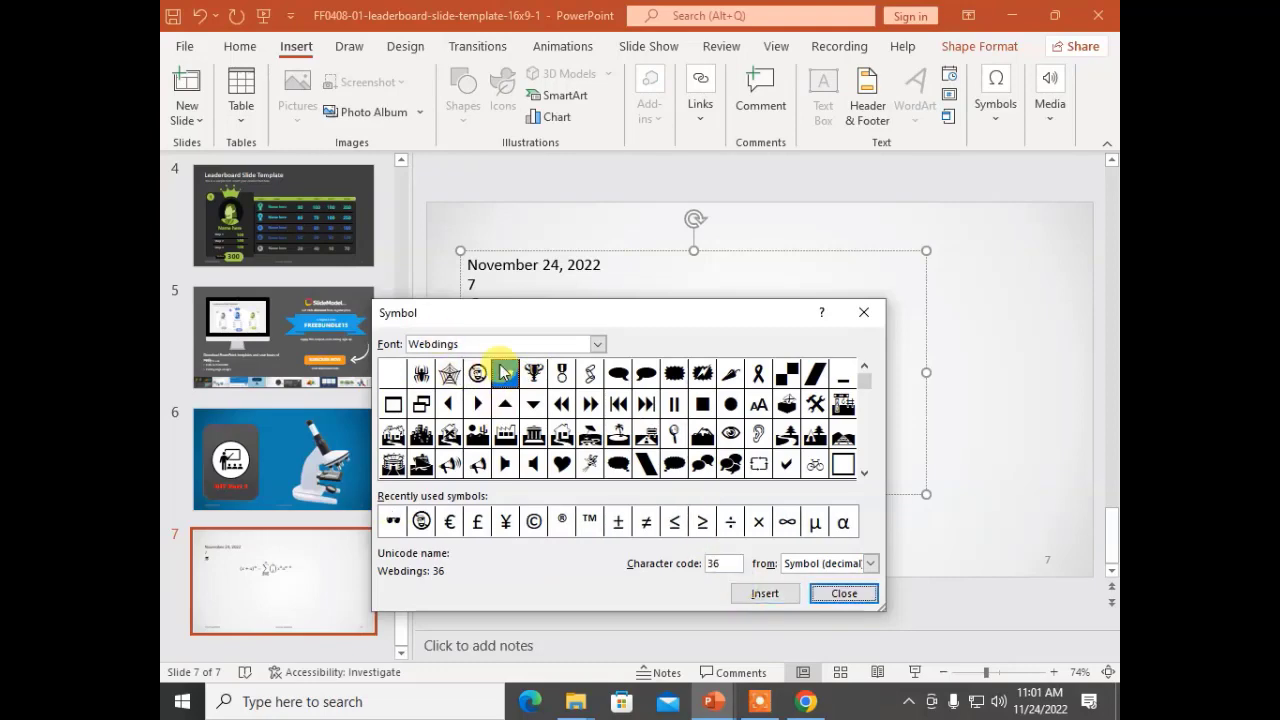
{"action": "left_click", "coordinate": [533, 374]}
{"action": "left_click", "coordinate": [752, 590]}
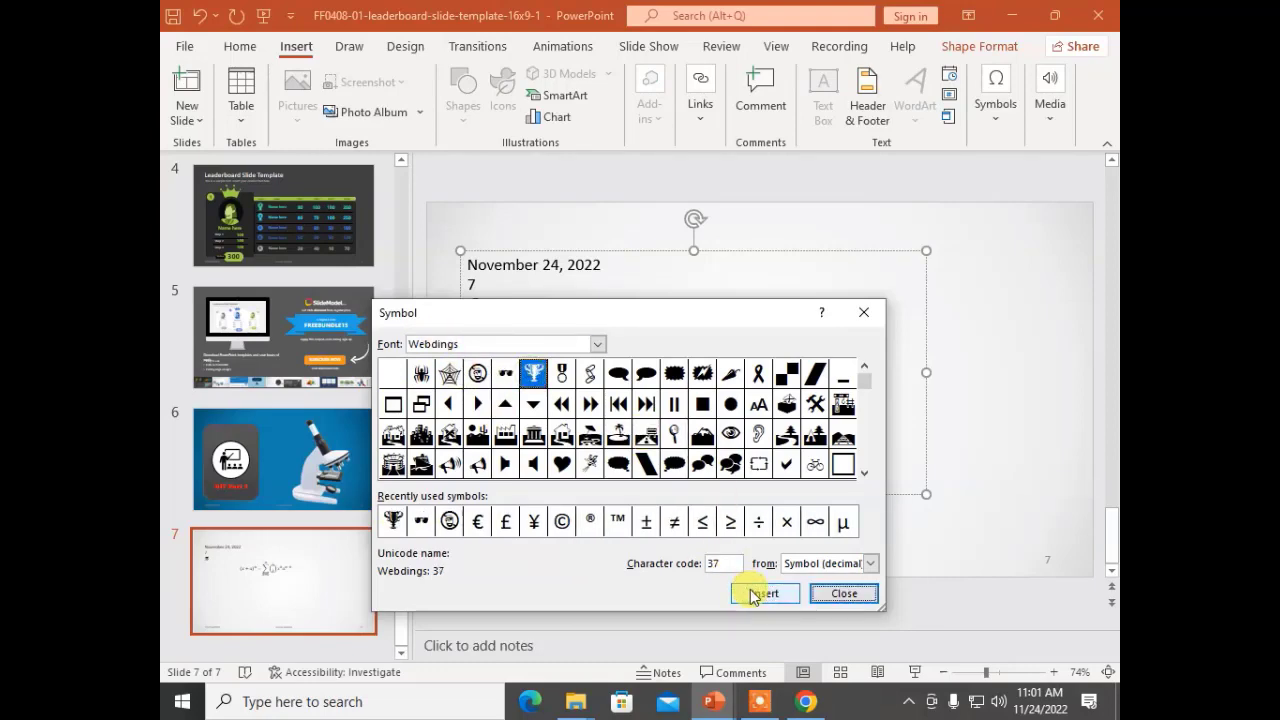
{"action": "left_click", "coordinate": [832, 596]}
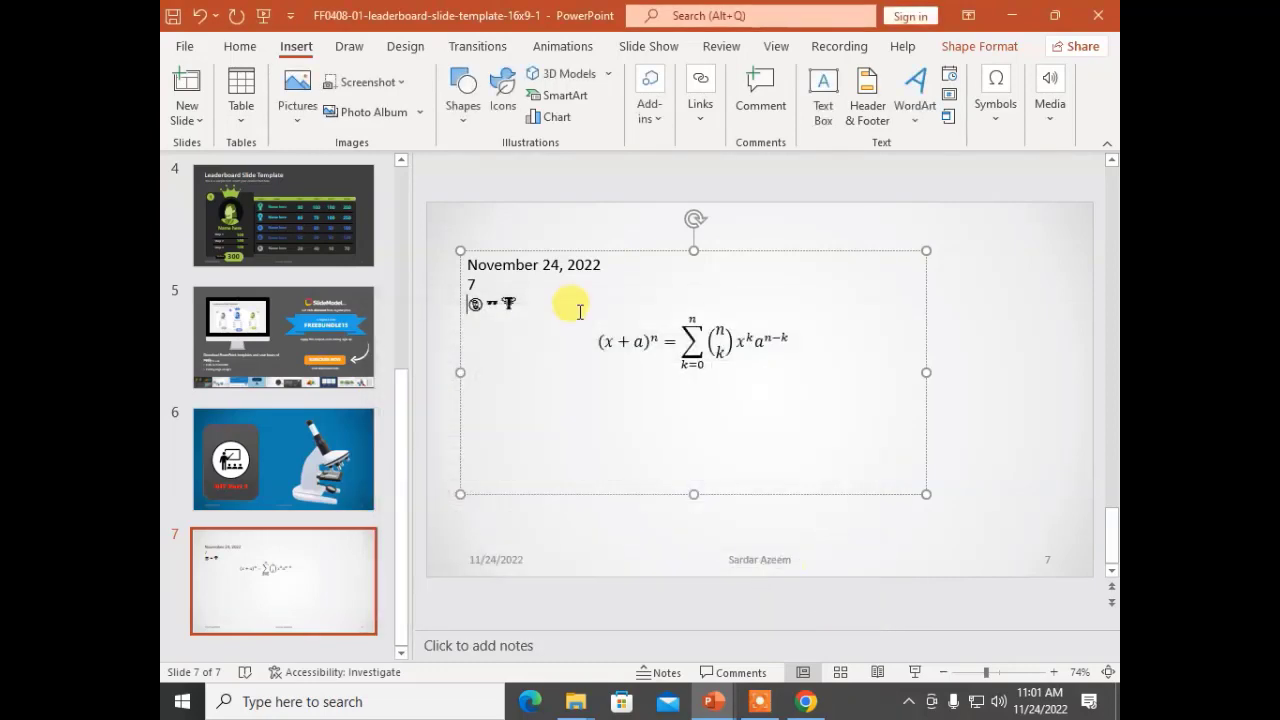
Enlarge the three inserted symbols to 60 points and color them red.
{"action": "left_click_drag", "start_coordinate": [552, 300], "coordinate": [457, 294]}
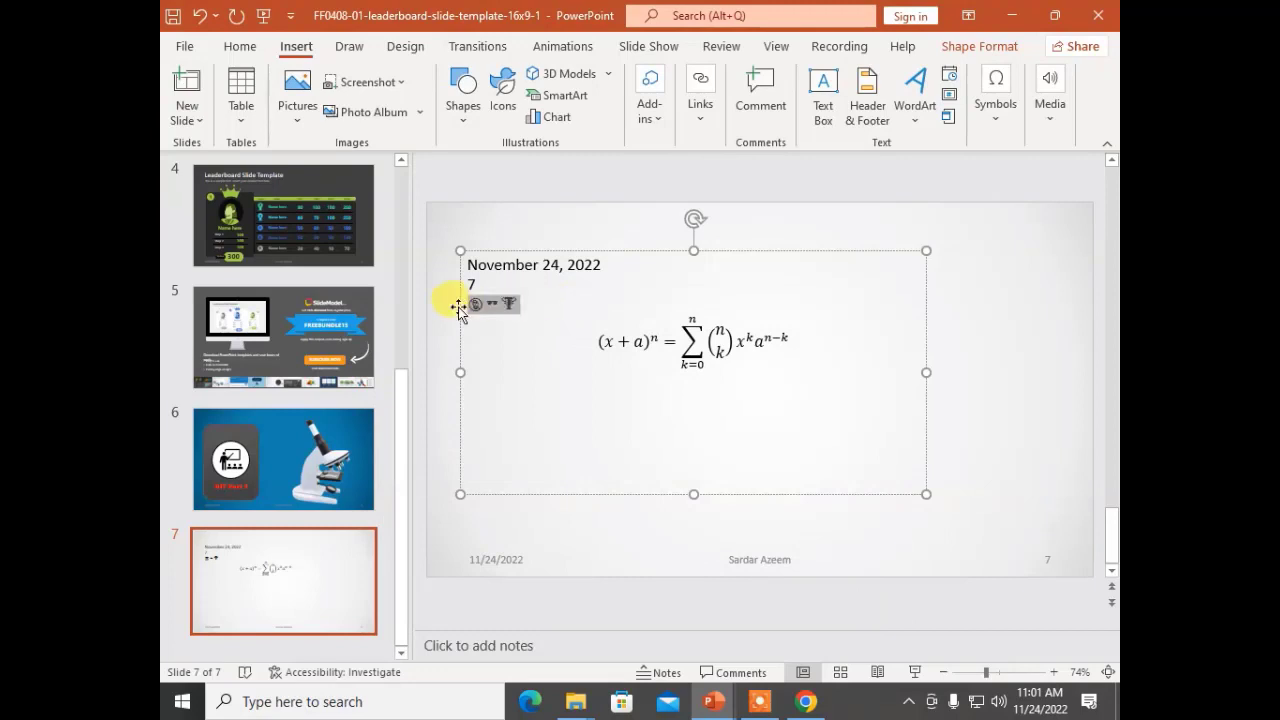
{"action": "left_click", "coordinate": [240, 46]}
{"action": "left_click", "coordinate": [548, 82]}
{"action": "double_click", "coordinate": [548, 82]}
{"action": "left_click", "coordinate": [548, 82]}
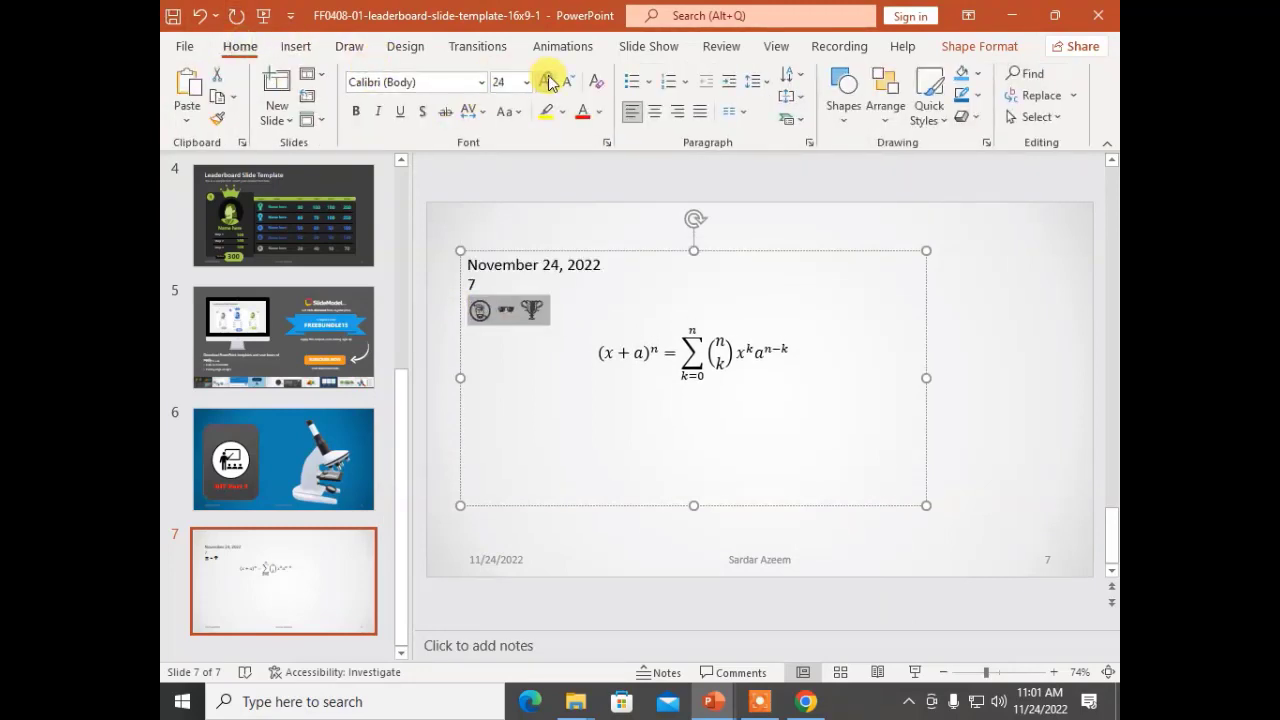
{"action": "double_click", "coordinate": [548, 82]}
{"action": "double_click", "coordinate": [548, 82]}
{"action": "left_click", "coordinate": [548, 82]}
{"action": "left_click", "coordinate": [548, 82]}
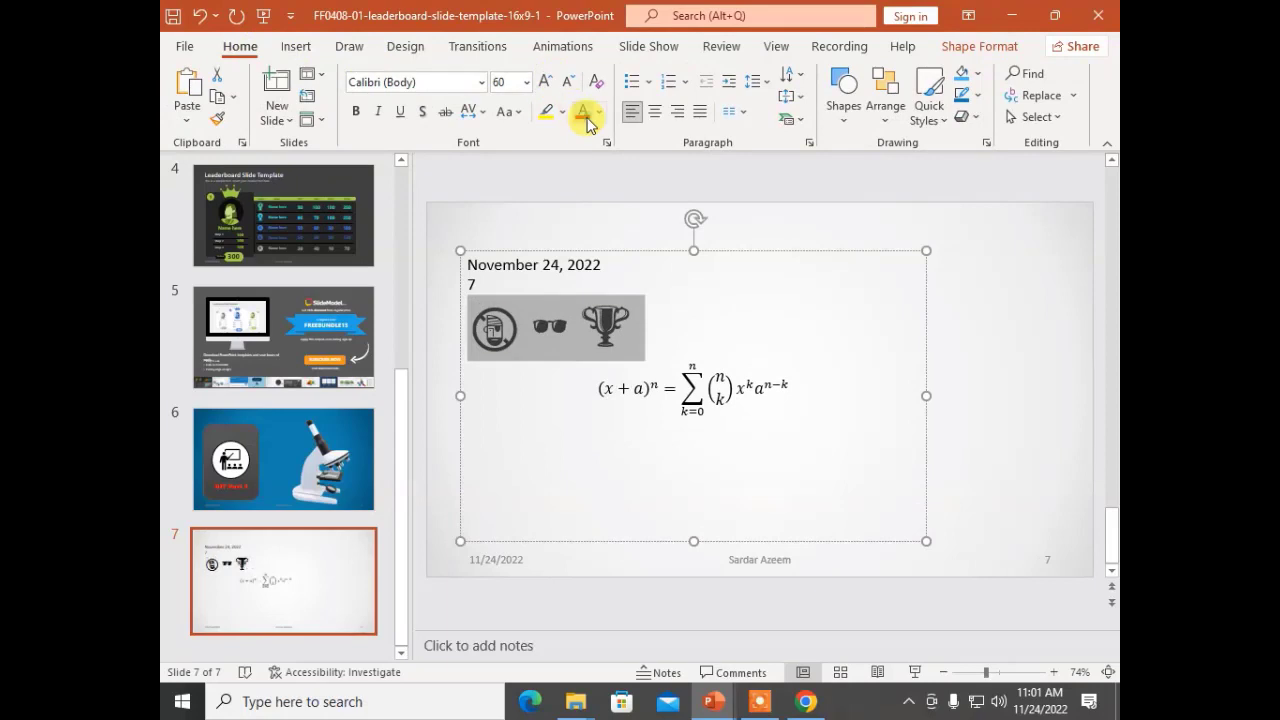
{"action": "left_click", "coordinate": [581, 112]}
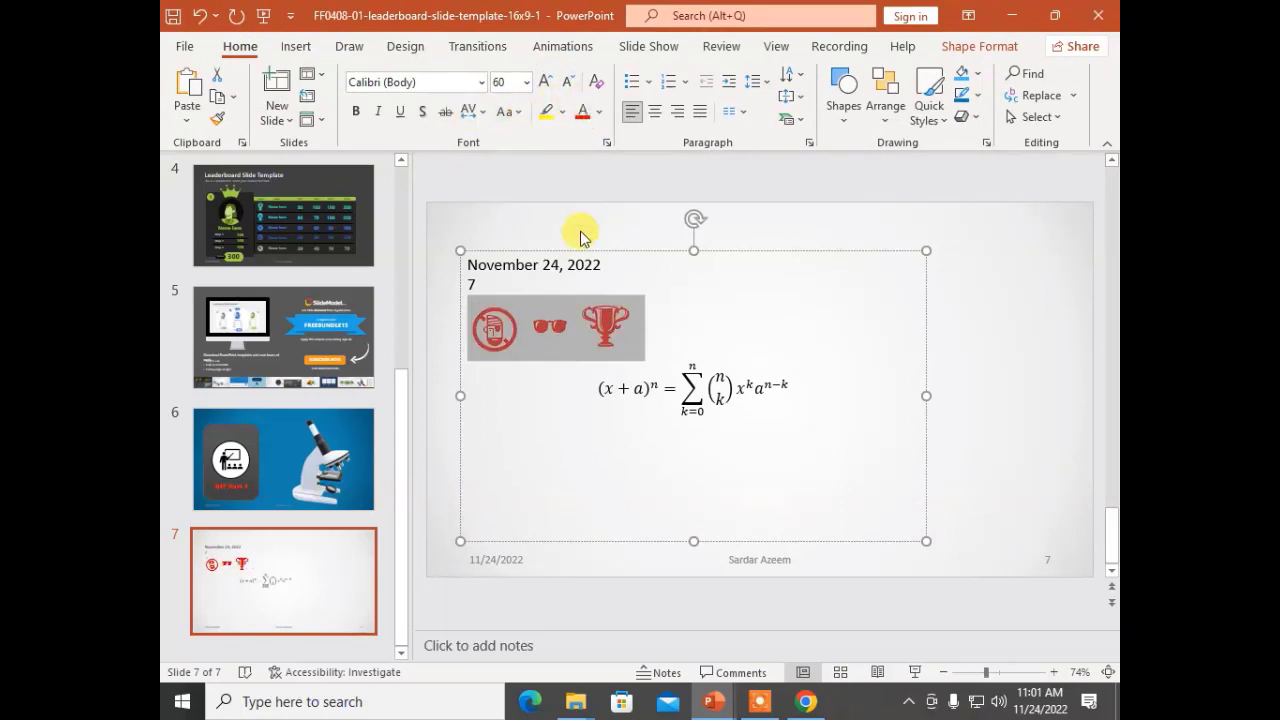
{"action": "left_click", "coordinate": [555, 437]}
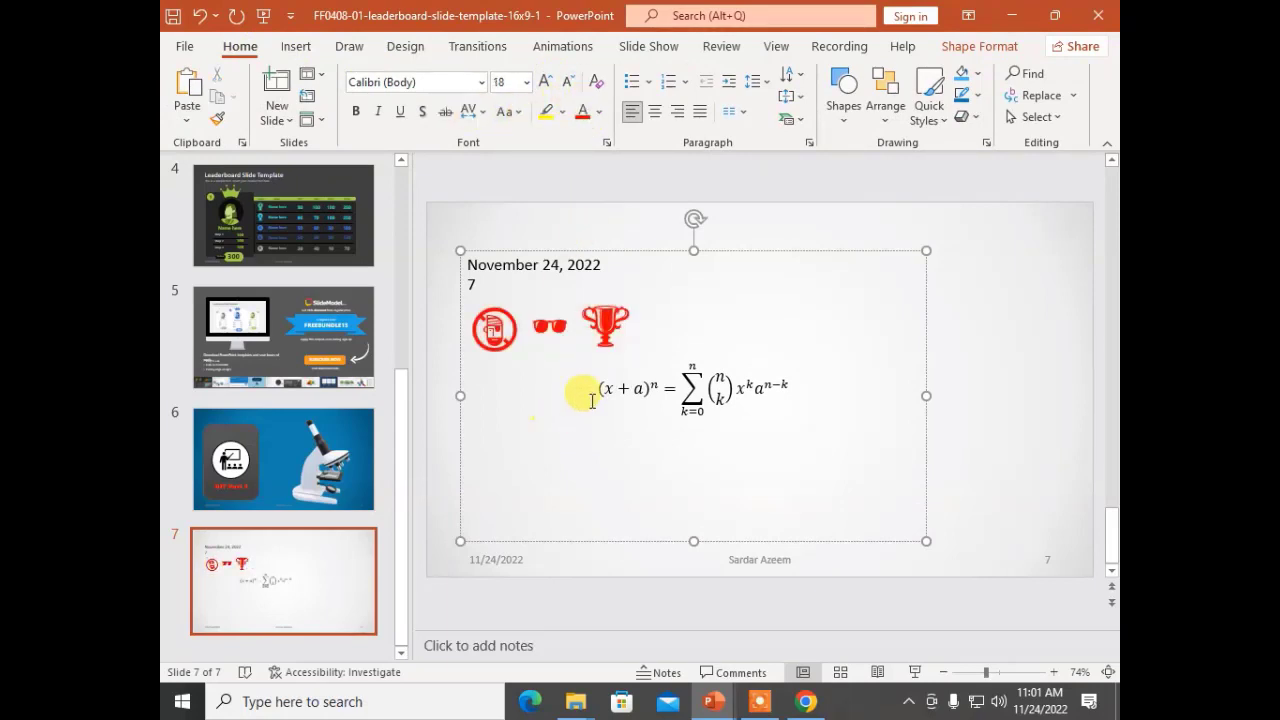
Delete the text box containing the date, slide number, symbols and equation from slide 7.
{"action": "left_click", "coordinate": [553, 252]}
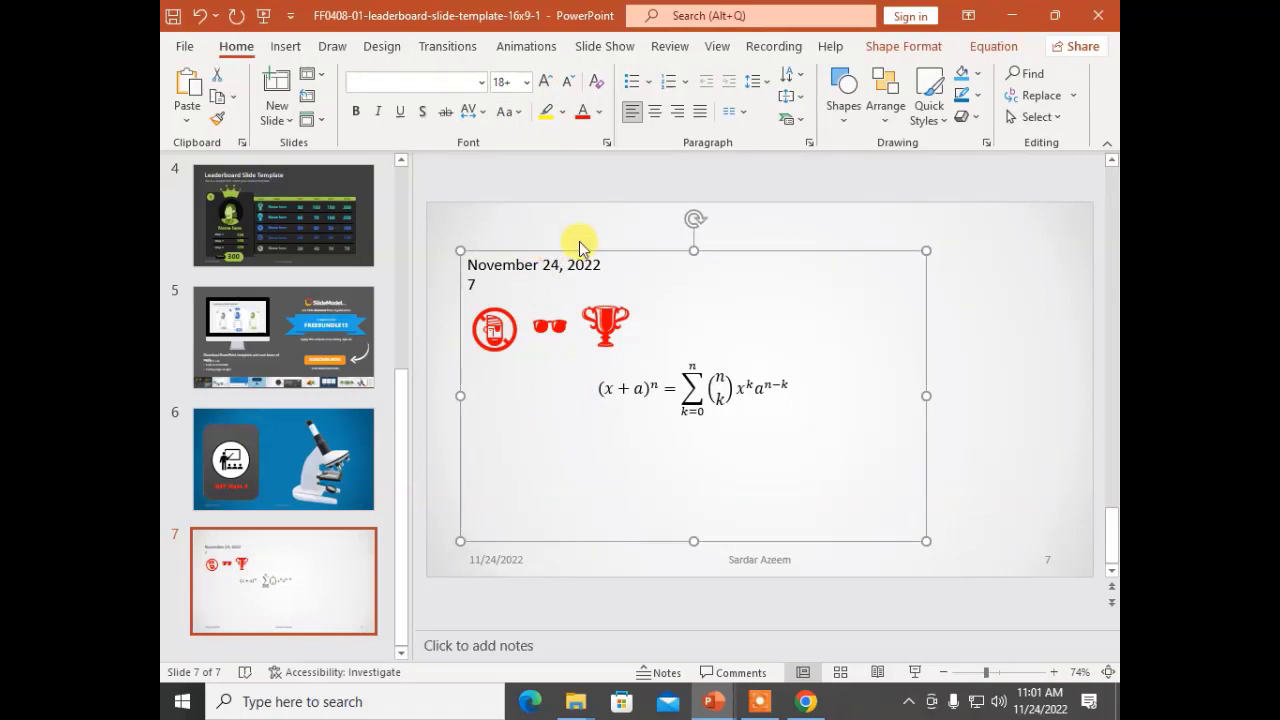
{"action": "key", "text": "Delete"}
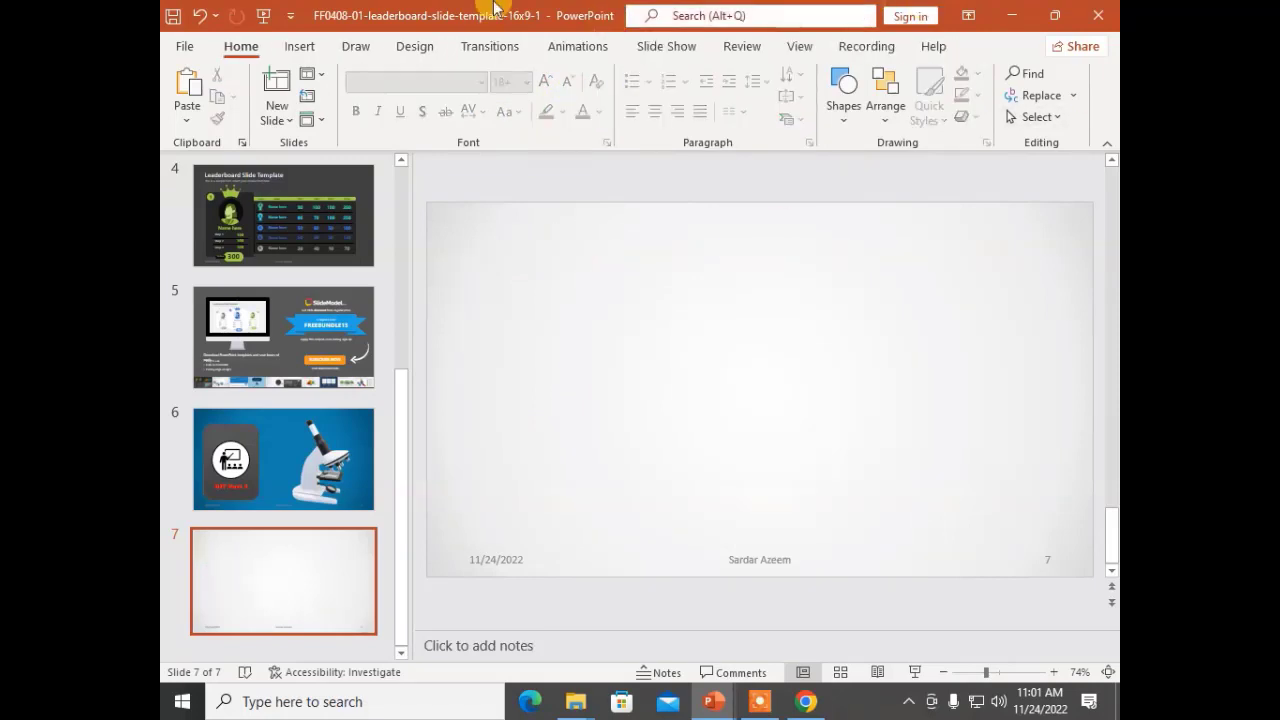
Insert the Attributes 1 video from the Lects folder on Local Disk (F:) onto slide 7.
{"action": "left_click", "coordinate": [291, 45]}
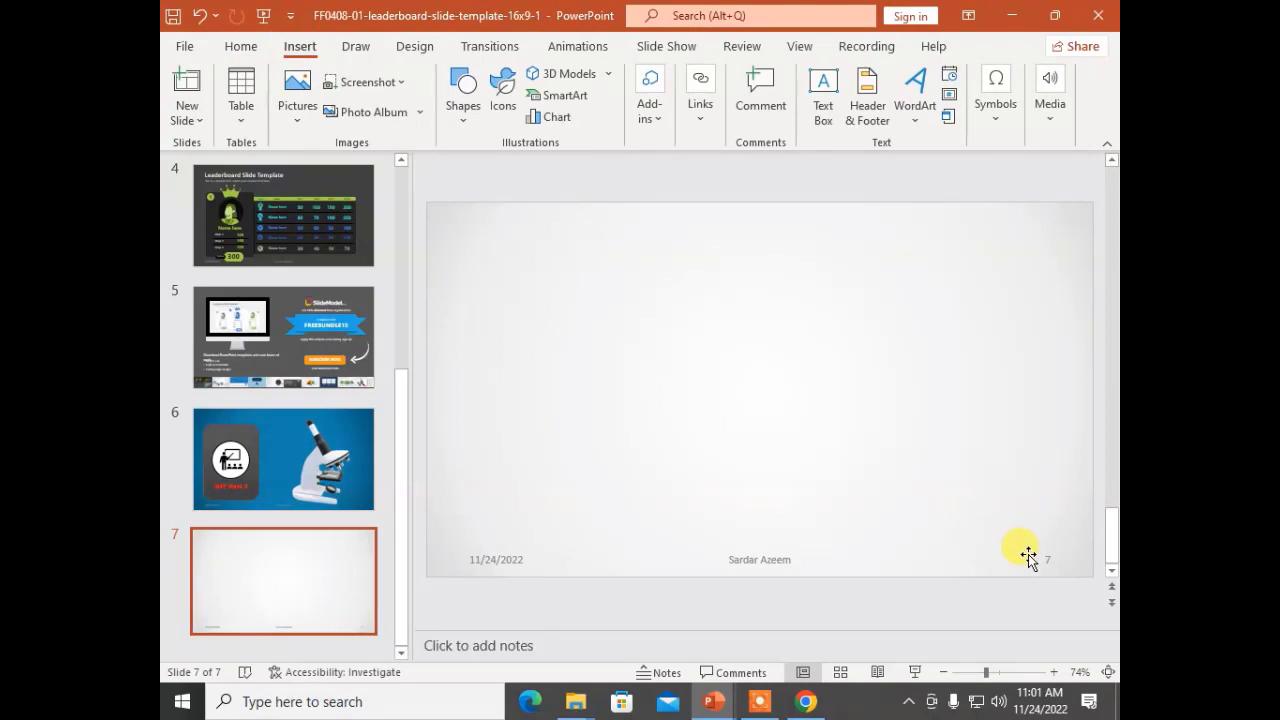
{"action": "left_click", "coordinate": [1046, 128]}
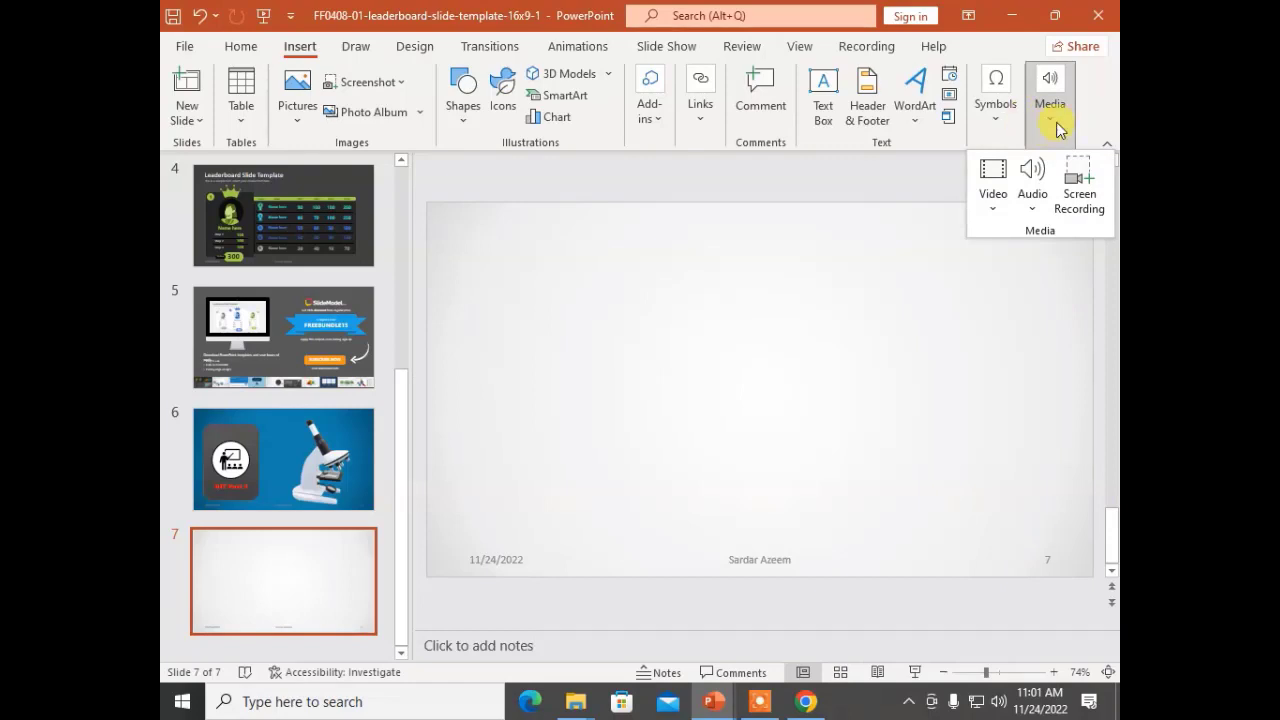
{"action": "left_click", "coordinate": [1000, 213]}
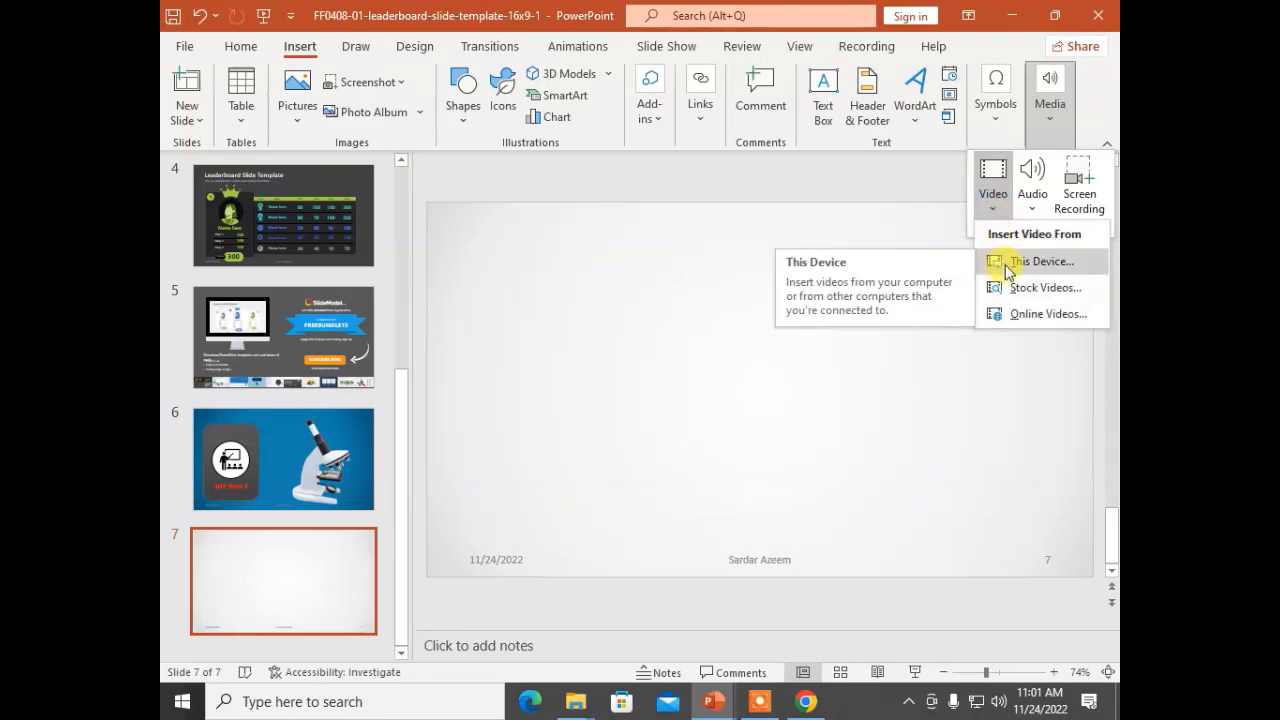
{"action": "left_click", "coordinate": [1040, 261]}
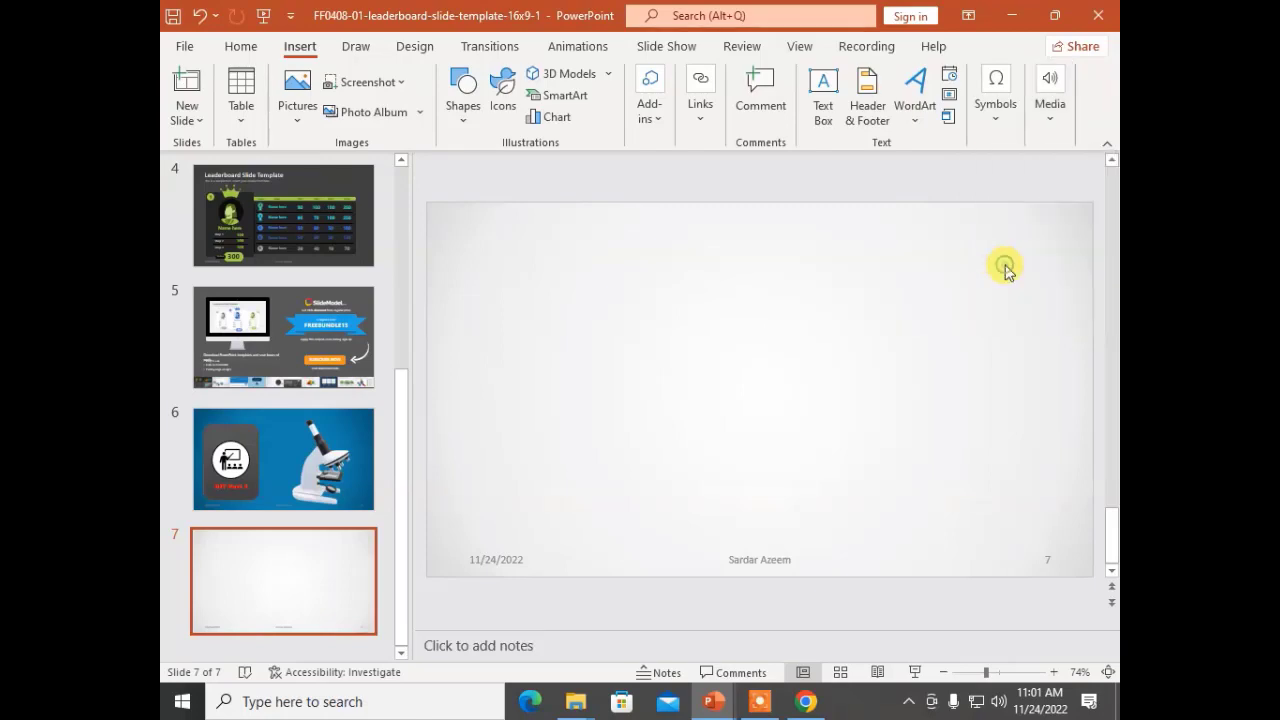
{"action": "scroll", "coordinate": [232, 315], "scroll_direction": "down", "scroll_amount": 1}
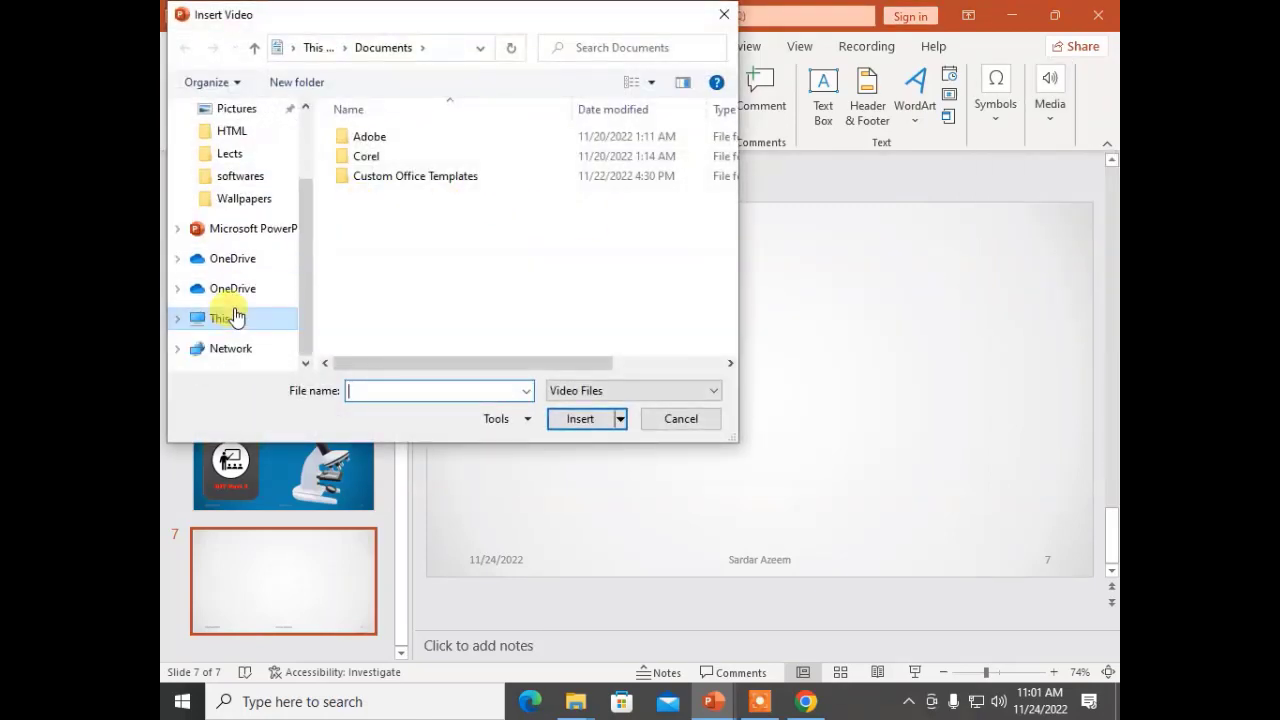
{"action": "left_click", "coordinate": [225, 318]}
{"action": "scroll", "coordinate": [339, 285], "scroll_direction": "down", "scroll_amount": 5}
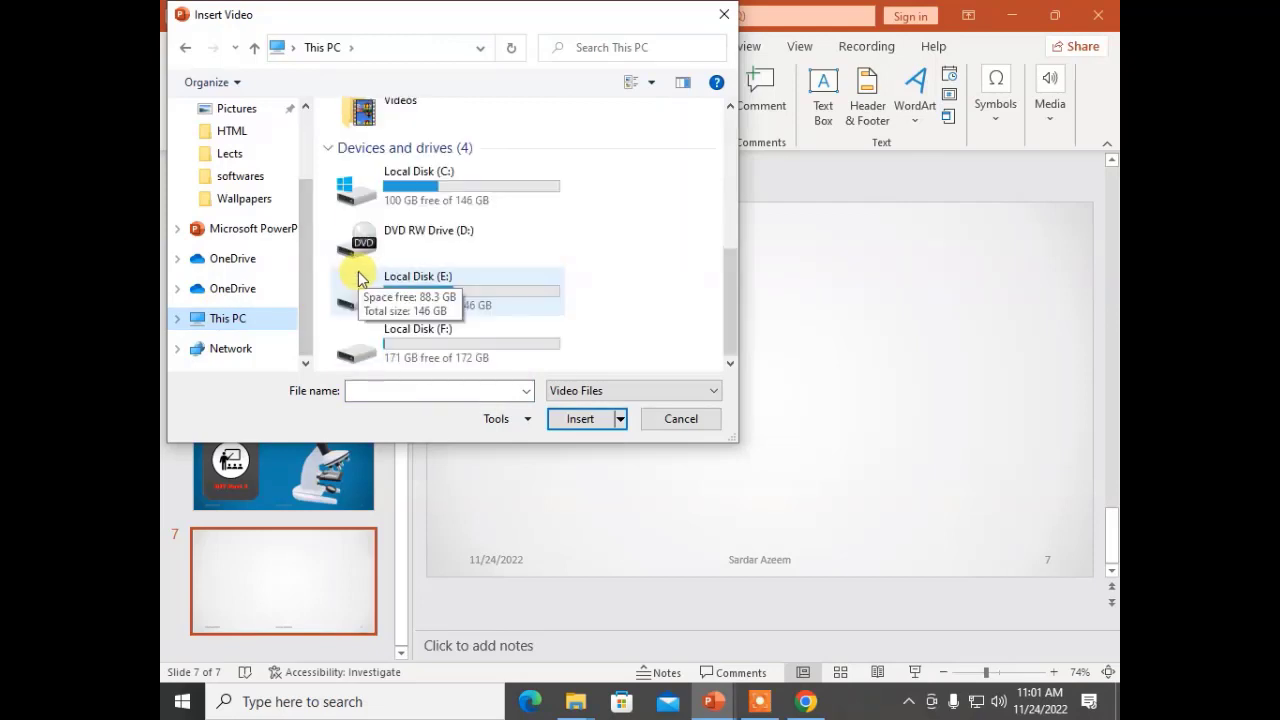
{"action": "double_click", "coordinate": [418, 343]}
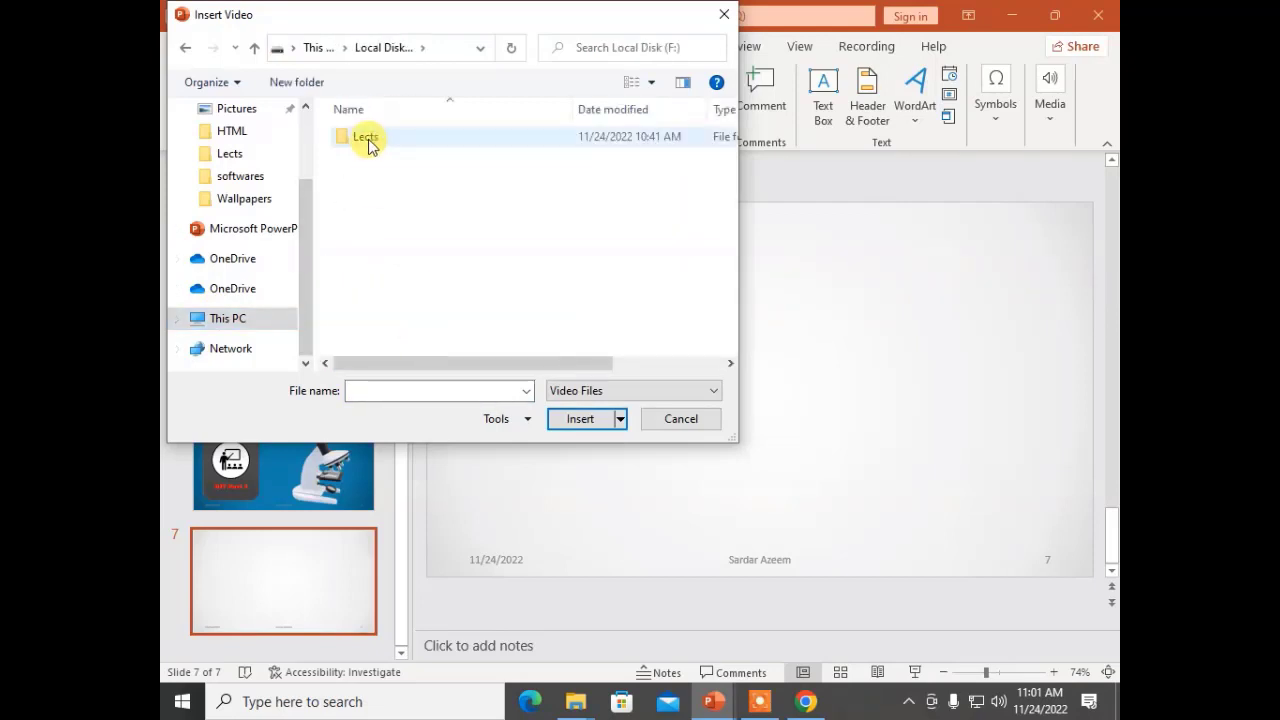
{"action": "double_click", "coordinate": [366, 138]}
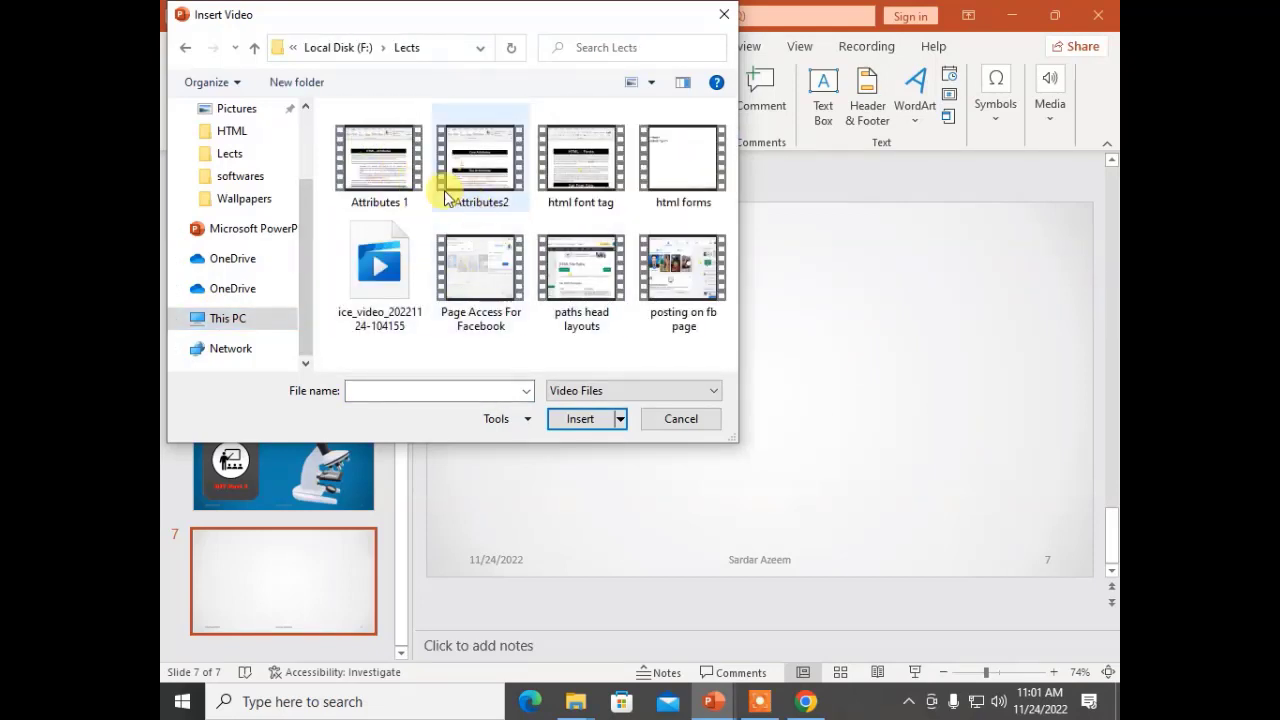
{"action": "left_click", "coordinate": [368, 158]}
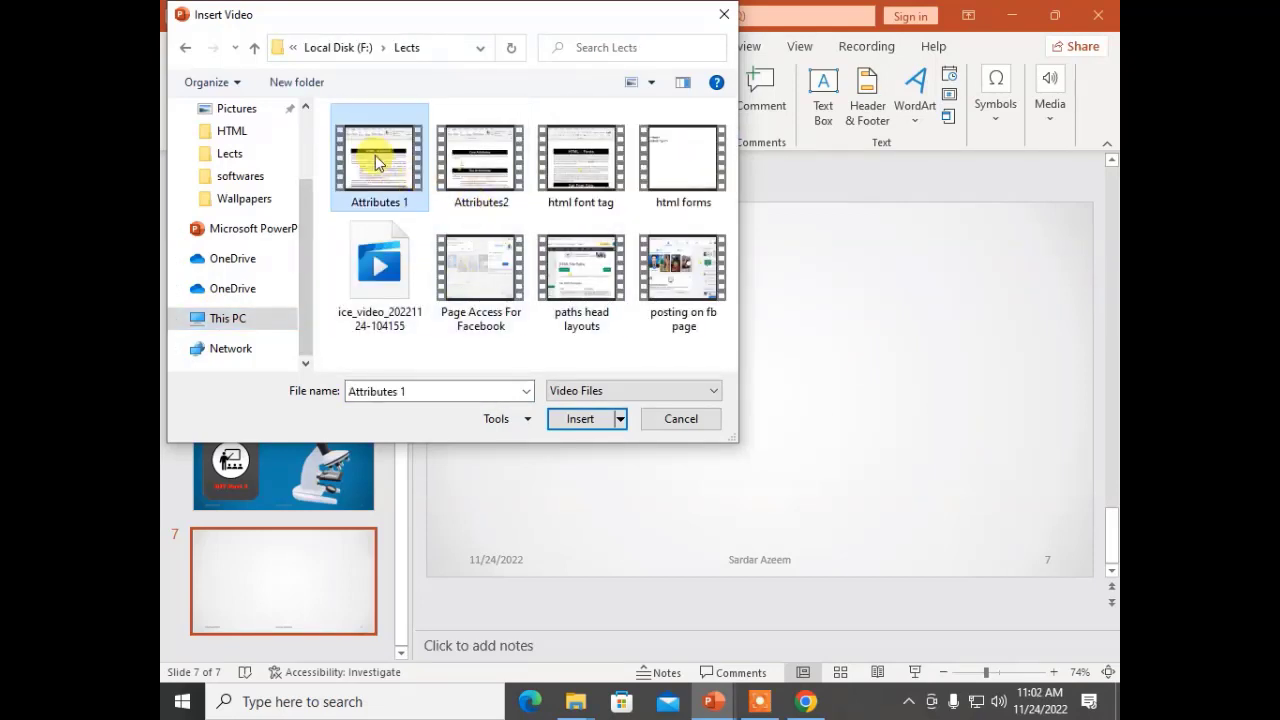
{"action": "left_click", "coordinate": [581, 419]}
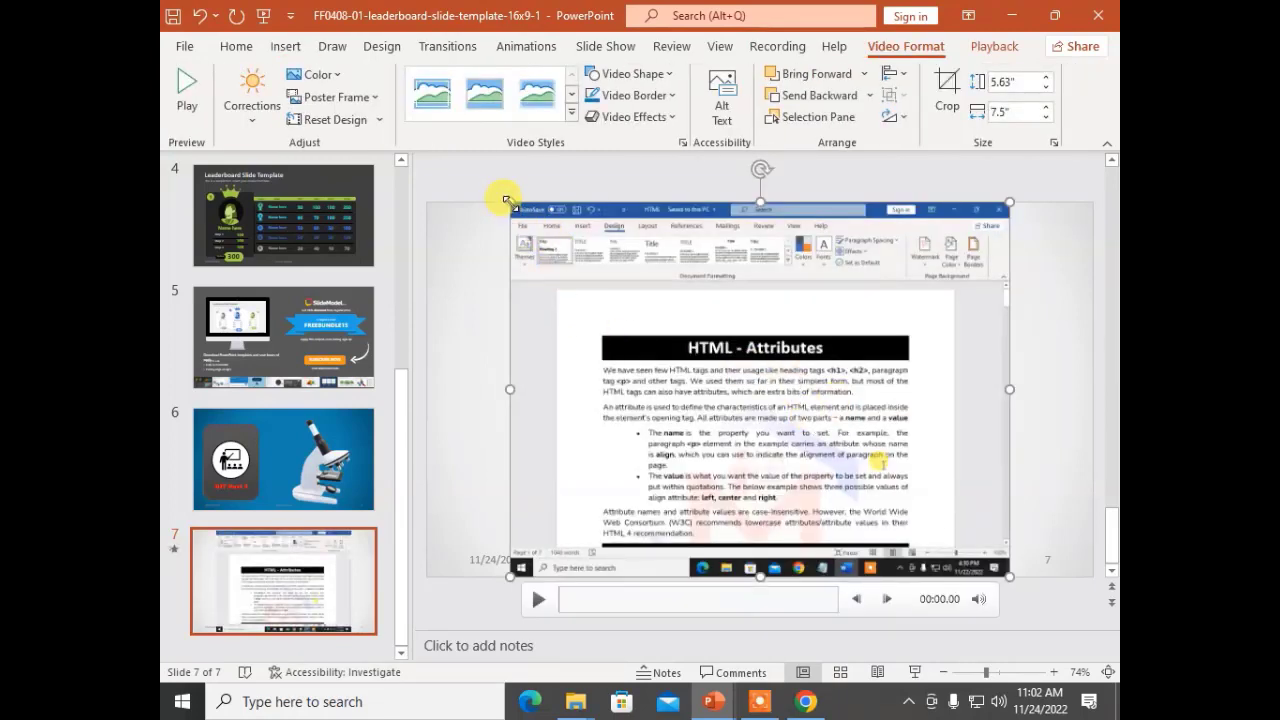
Shrink the video to about 3.69" high by 4.92" wide, reposition it near the middle of the slide and play it there.
{"action": "left_click_drag", "start_coordinate": [505, 200], "coordinate": [677, 346]}
{"action": "left_click_drag", "start_coordinate": [843, 451], "coordinate": [717, 383]}
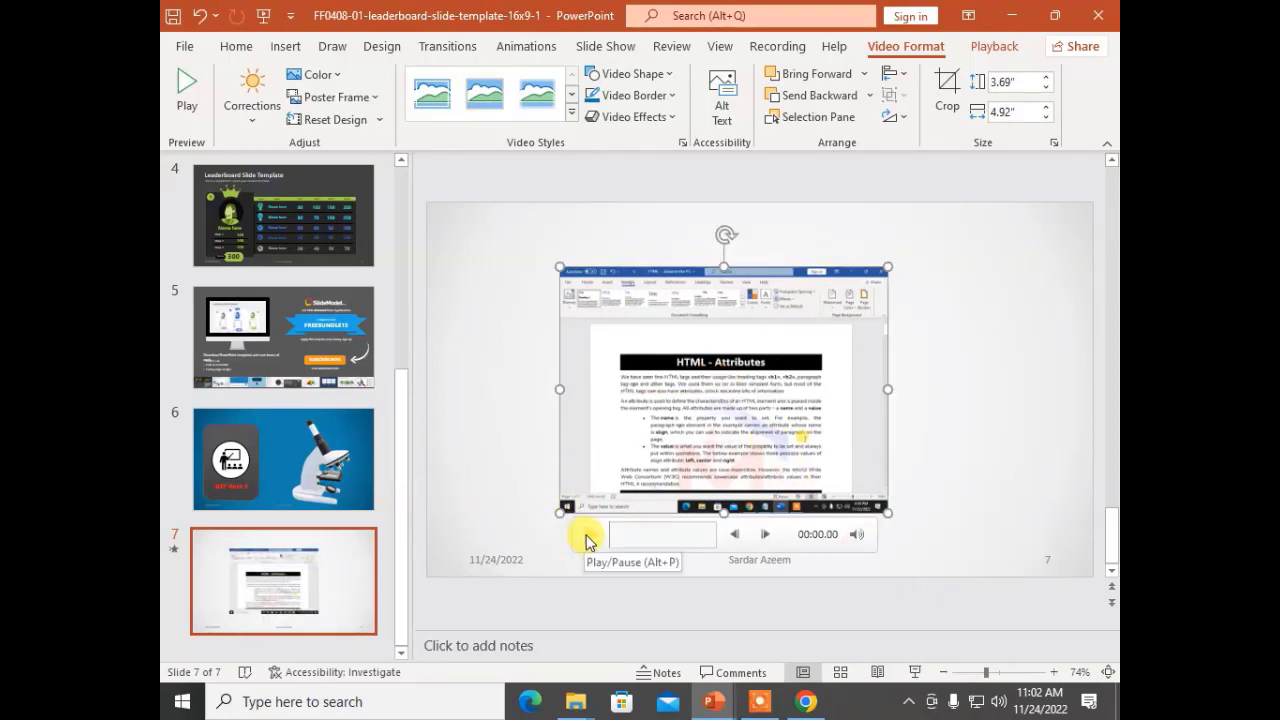
{"action": "left_click", "coordinate": [586, 537]}
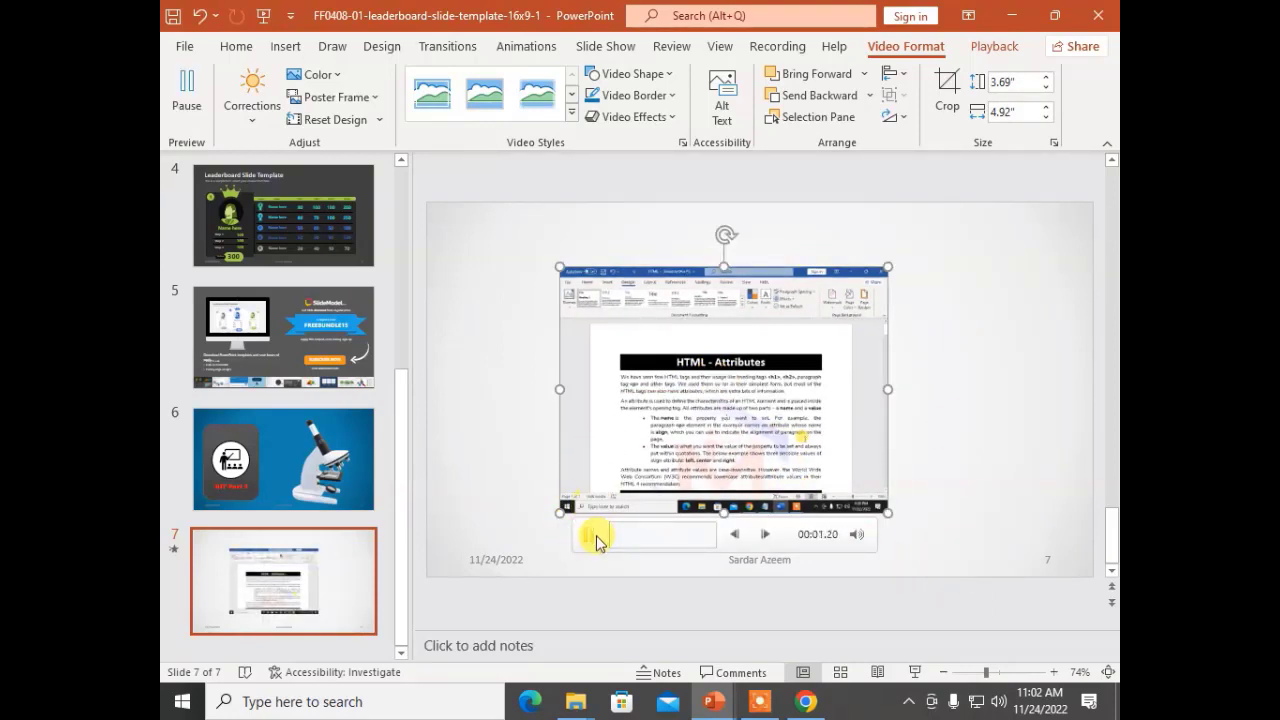
Present slide 7 as a slide show, skip ahead in the playing video's timeline, and return to editing.
{"action": "left_click", "coordinate": [913, 676]}
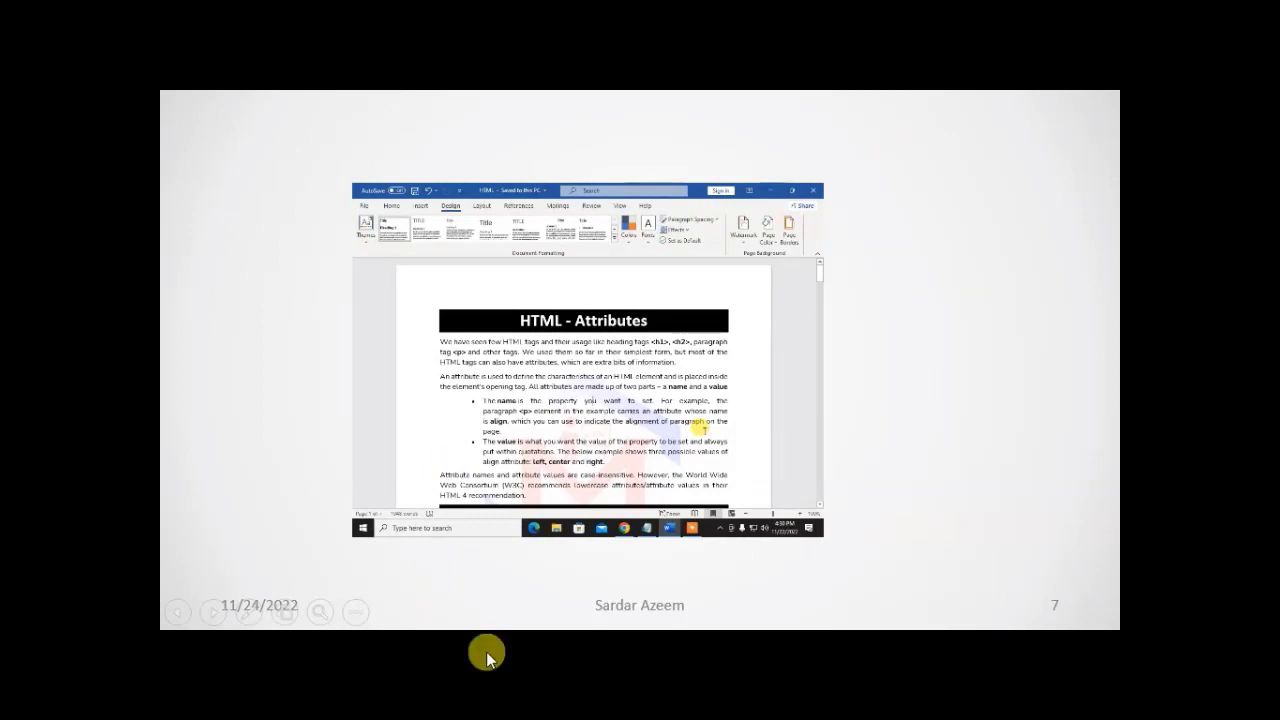
{"action": "mouse_move", "coordinate": [480, 530]}
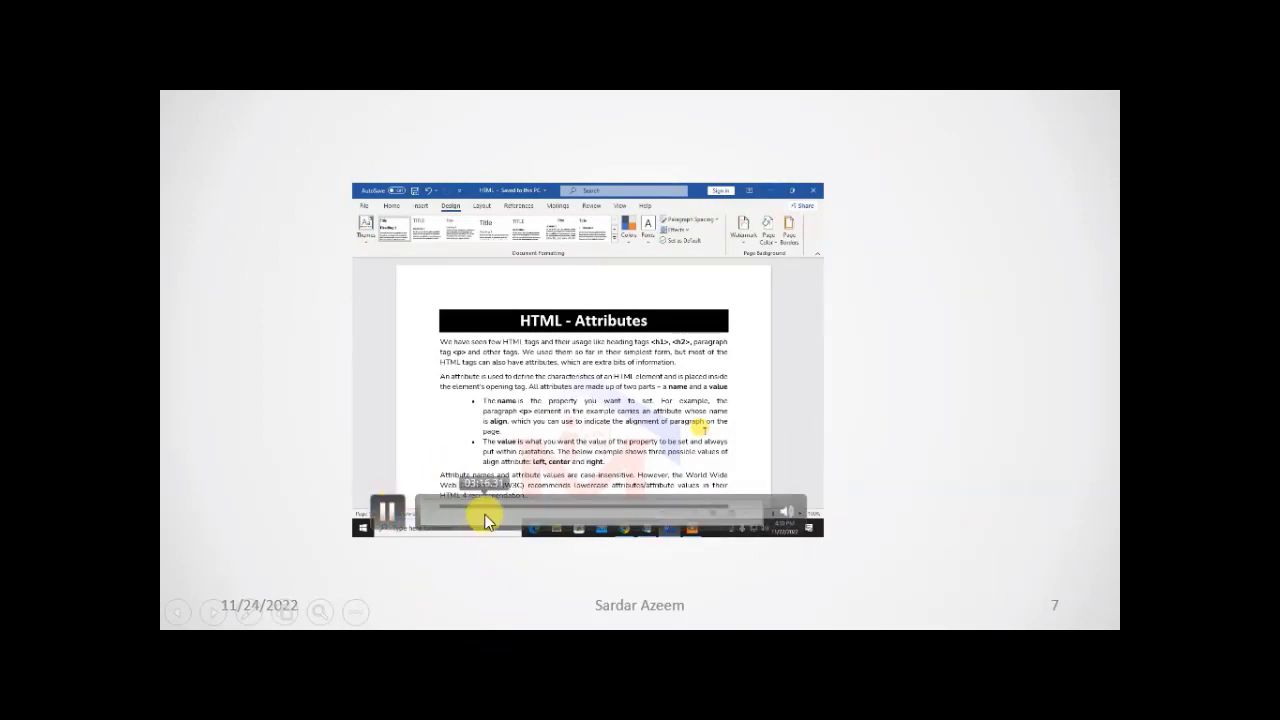
{"action": "left_click", "coordinate": [486, 520]}
{"action": "left_click", "coordinate": [520, 518]}
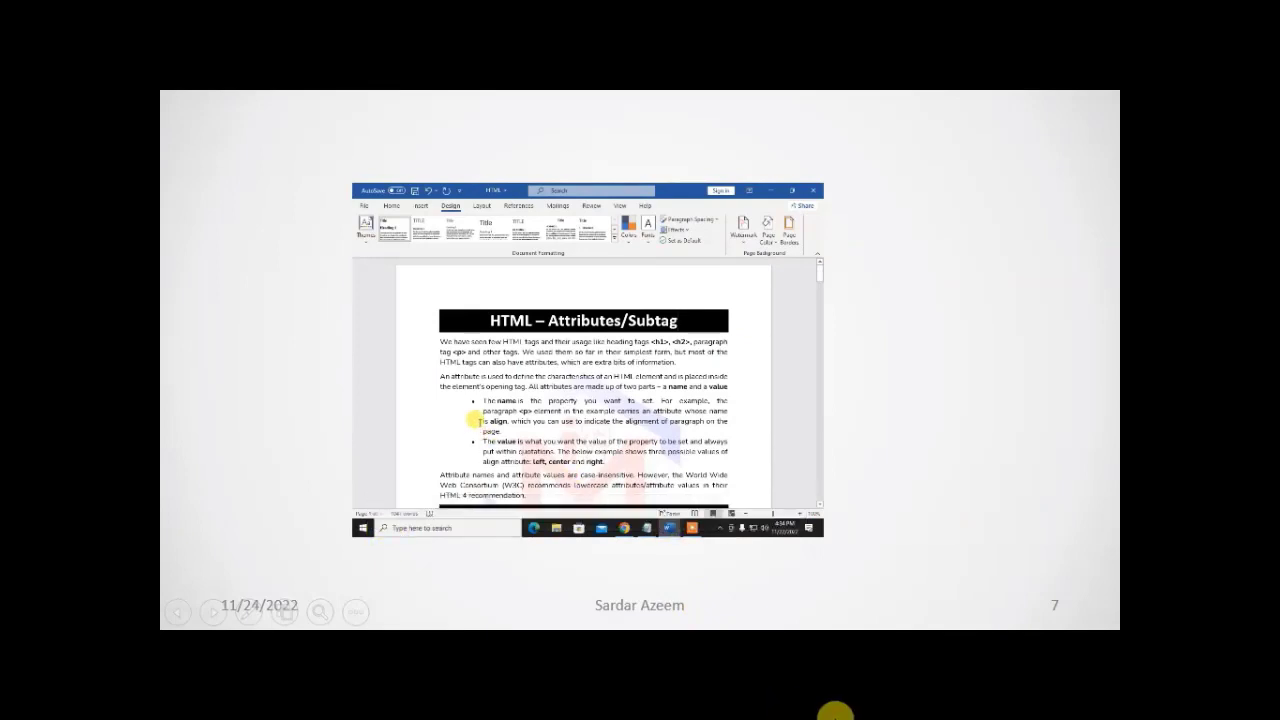
{"action": "mouse_move", "coordinate": [757, 480]}
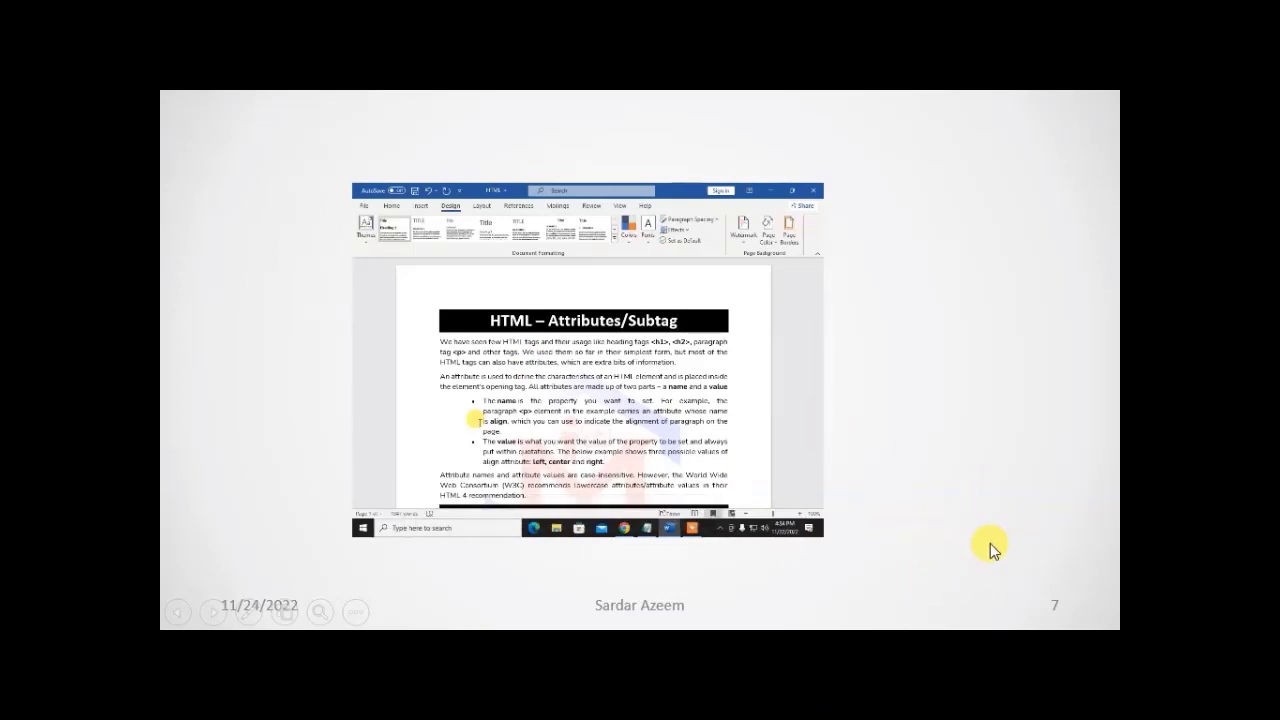
{"action": "mouse_move", "coordinate": [836, 500]}
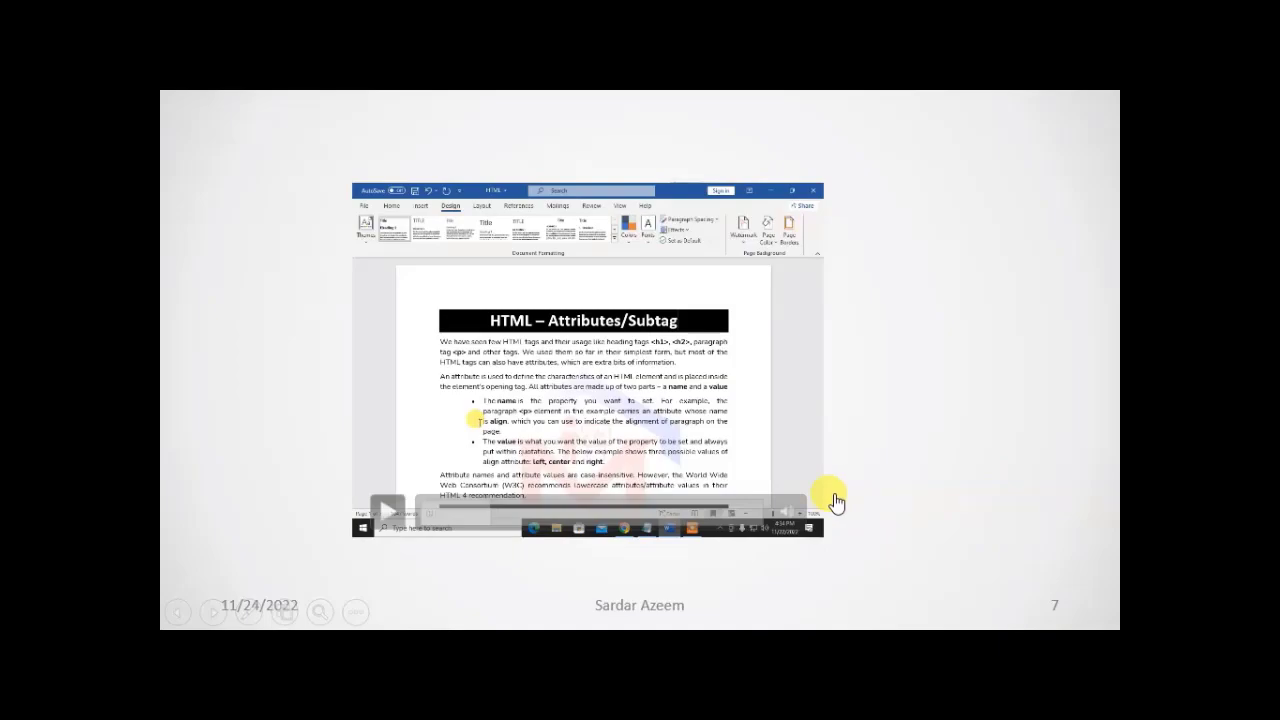
{"action": "key", "text": "Escape"}
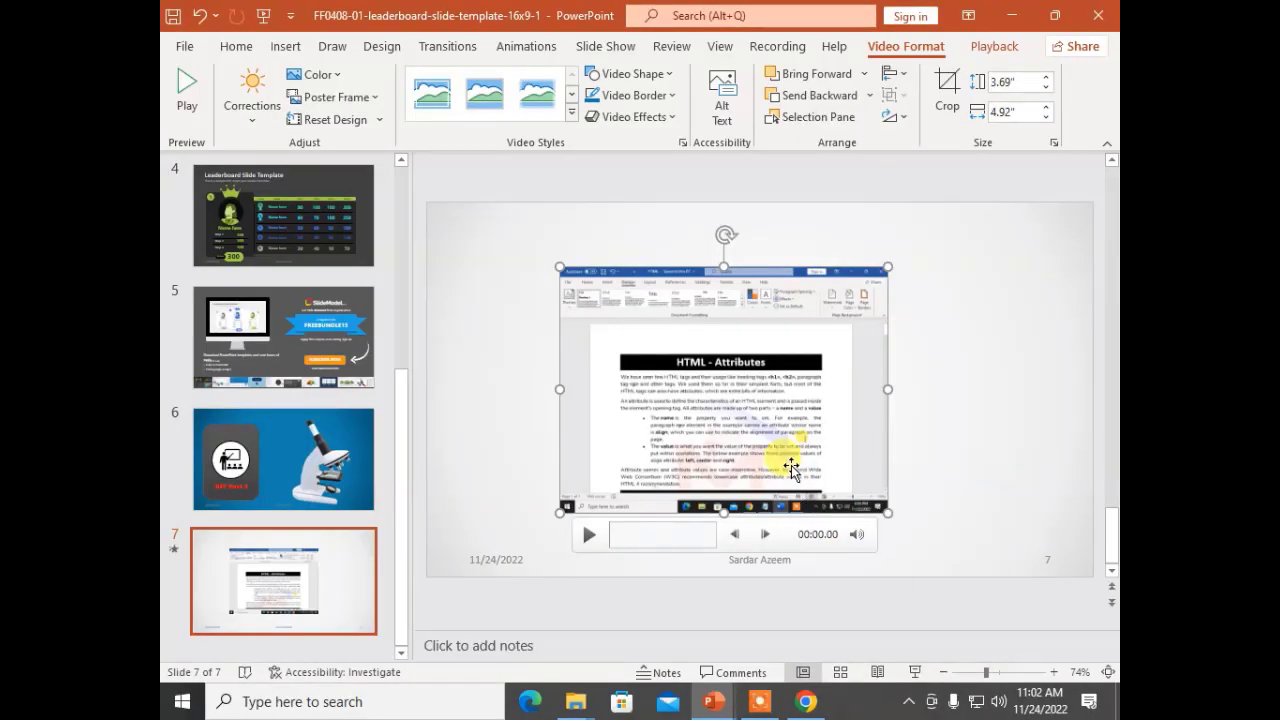
Delete the video from slide 7 and bring up the choices for inserting audio.
{"action": "key", "text": "Delete"}
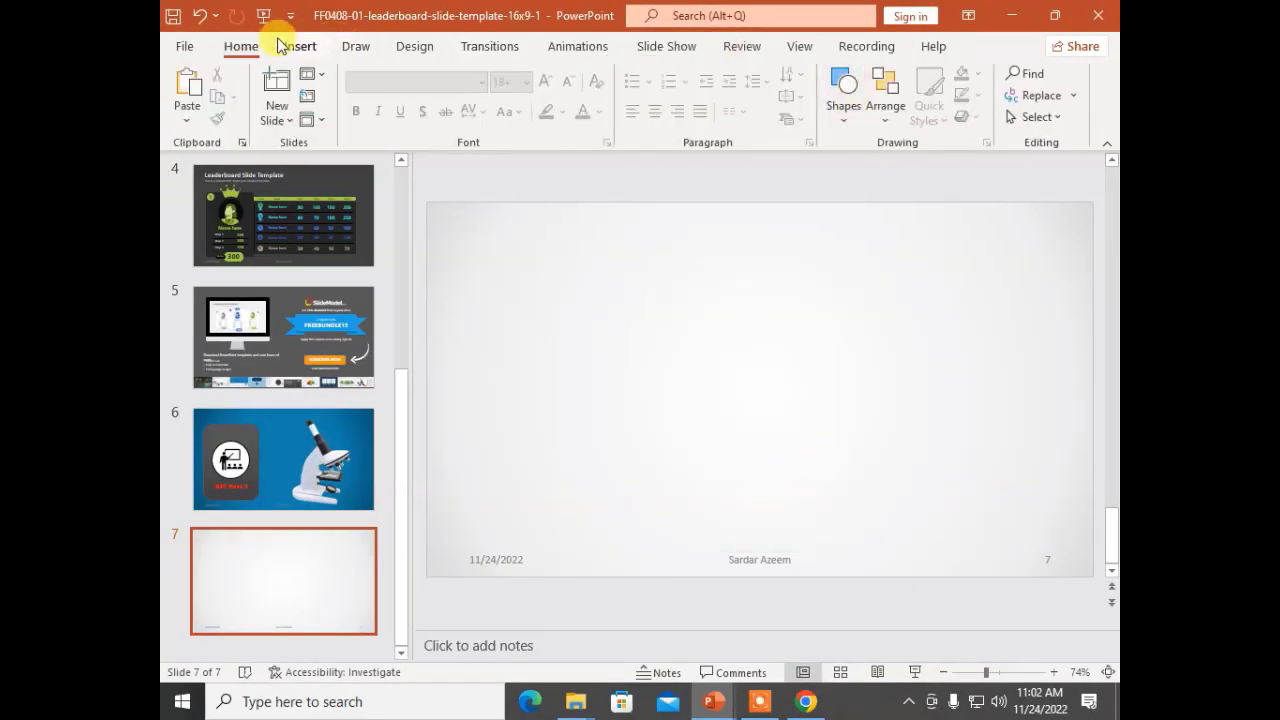
{"action": "left_click", "coordinate": [299, 46]}
{"action": "left_click", "coordinate": [1040, 112]}
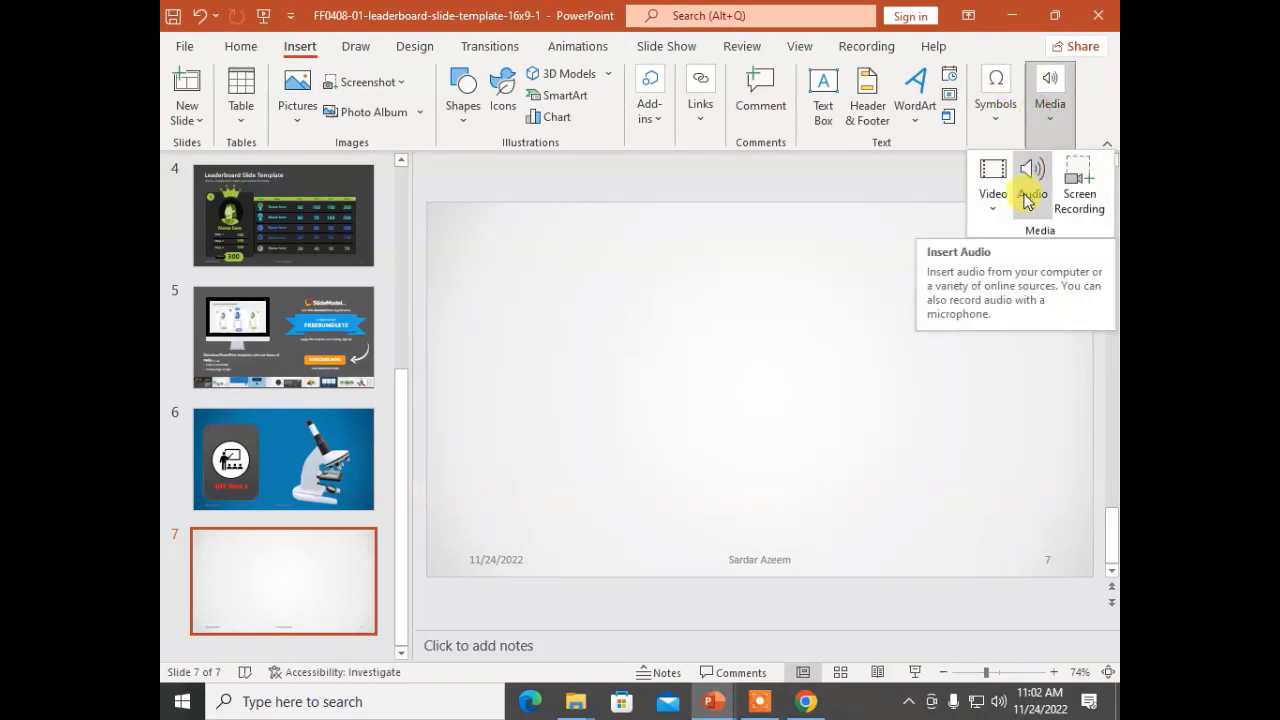
{"action": "left_click", "coordinate": [1027, 205]}
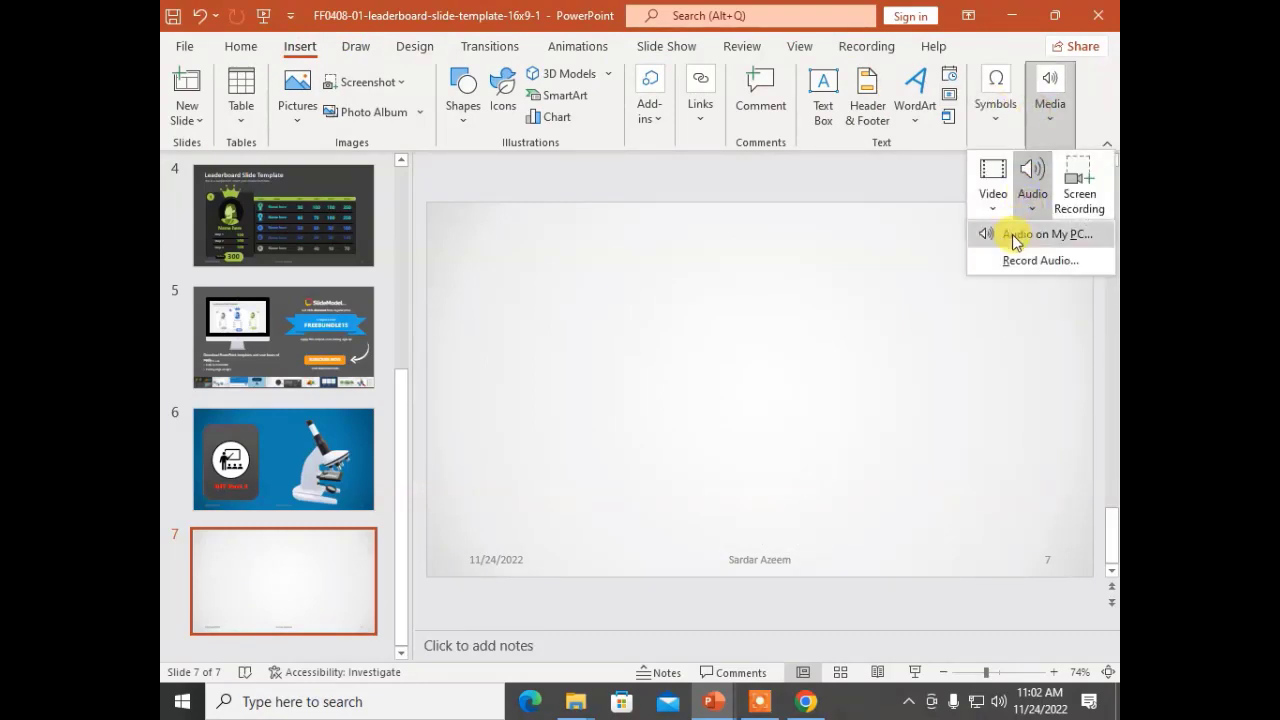